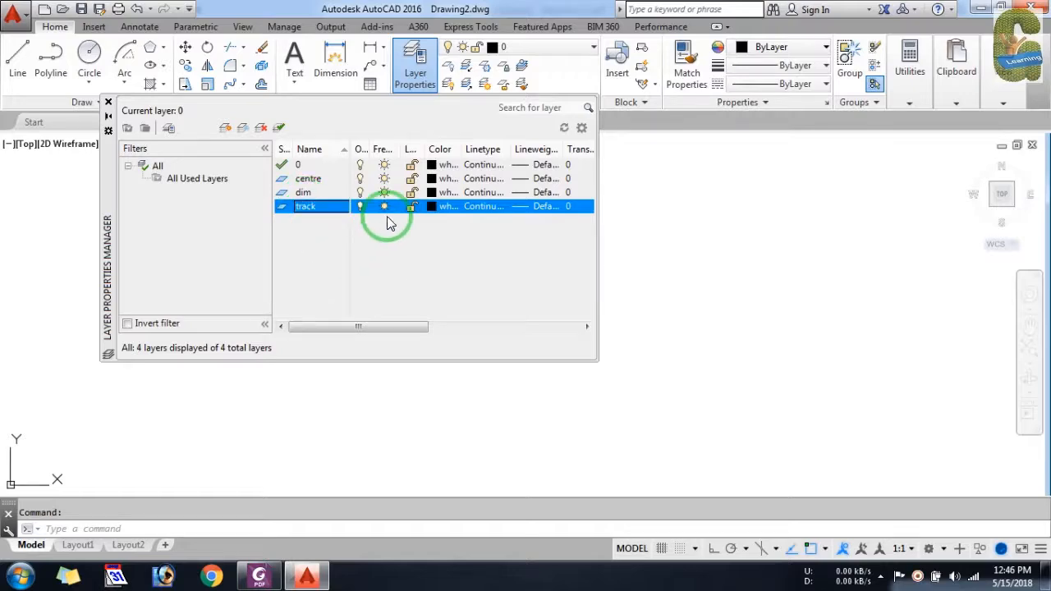
Set the centre layer's colour to 210 and its linetype to CENTER, loading that linetype from acadiso.lin
left_click(429, 179)
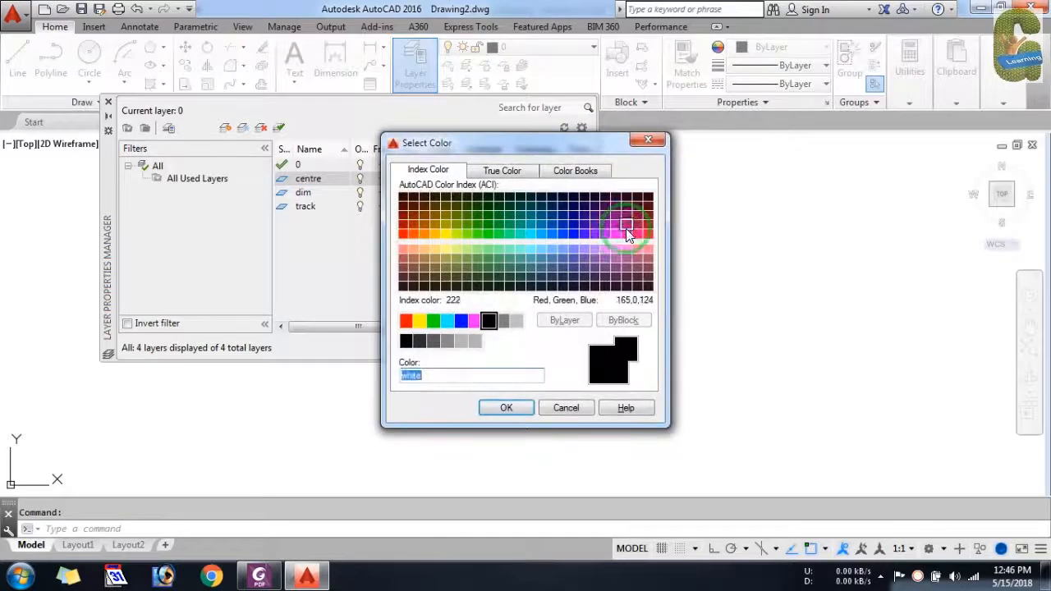
left_click(519, 413)
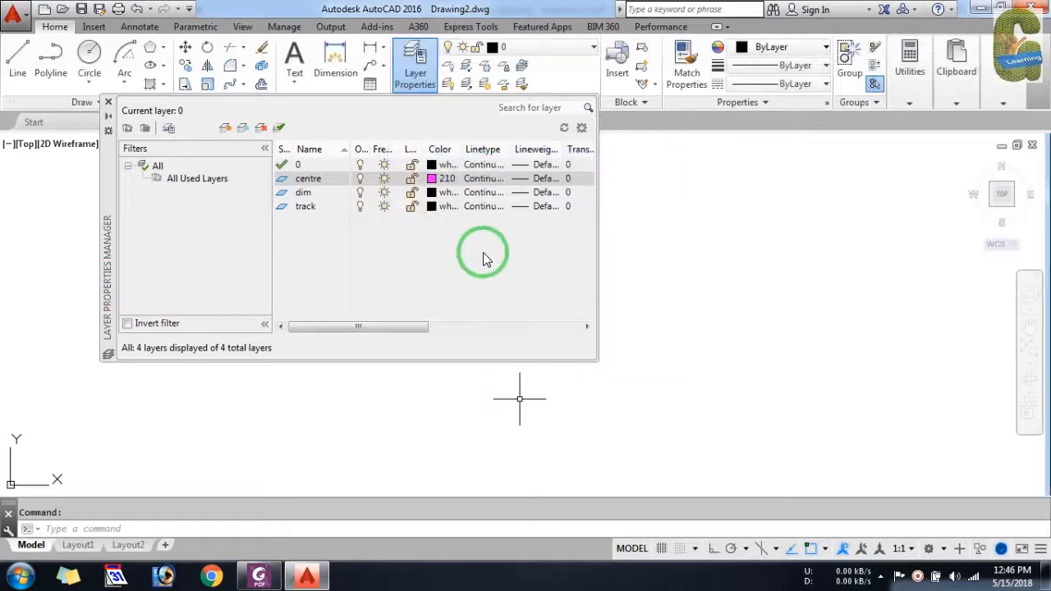
left_click(484, 179)
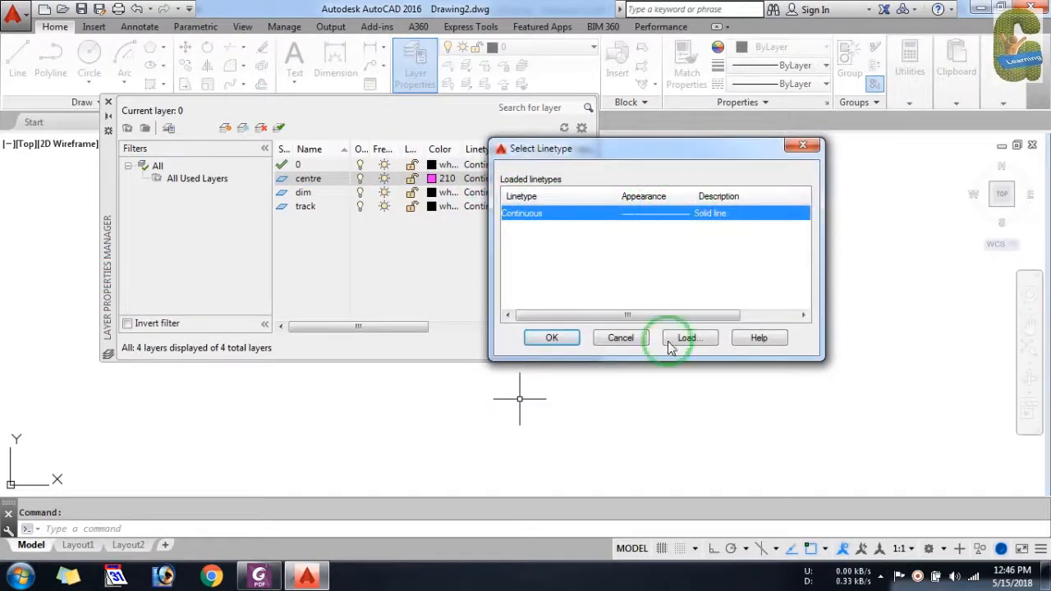
left_click(686, 338)
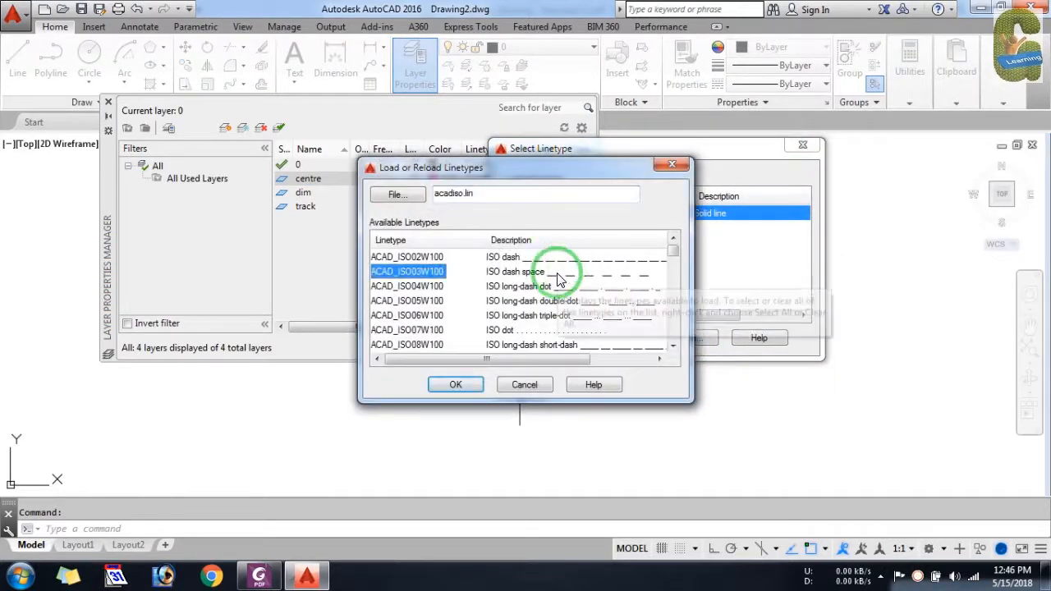
key("c")
left_click(457, 385)
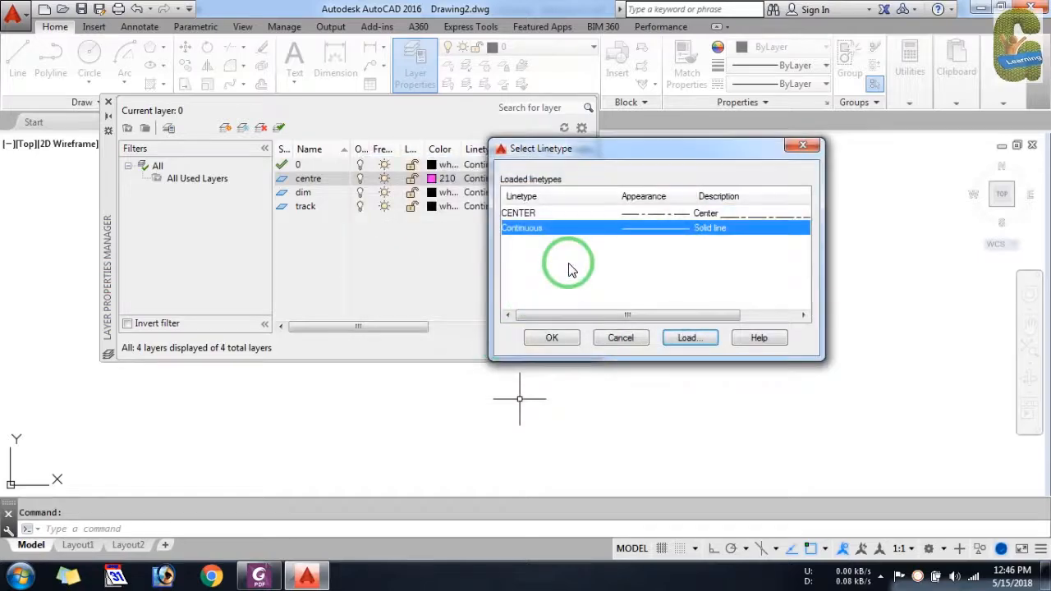
left_click(639, 214)
left_click(551, 339)
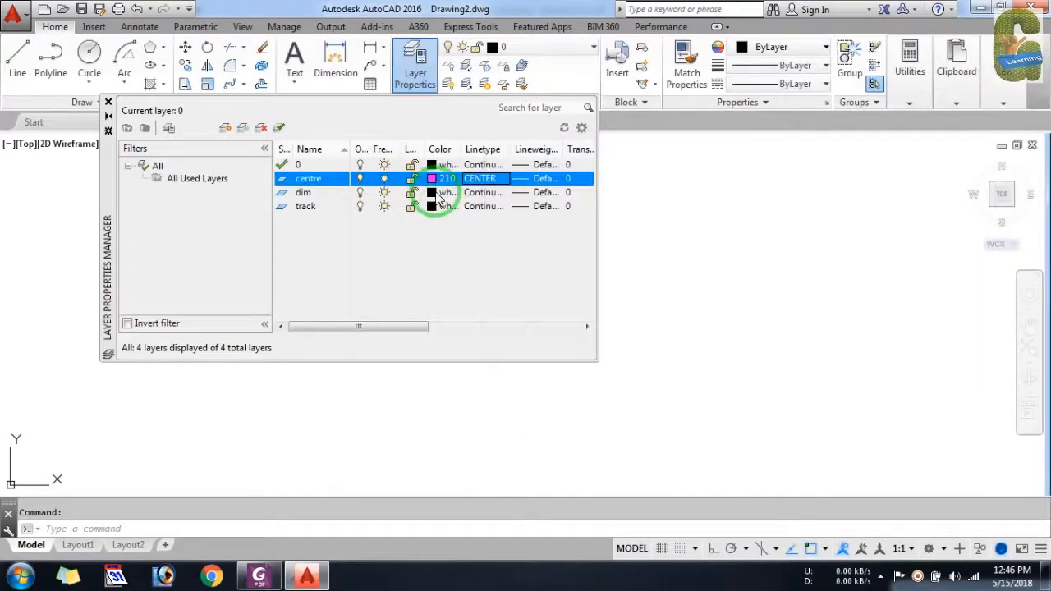
Set the dim layer's colour to 162 and the track layer's colour to 21
left_click(437, 194)
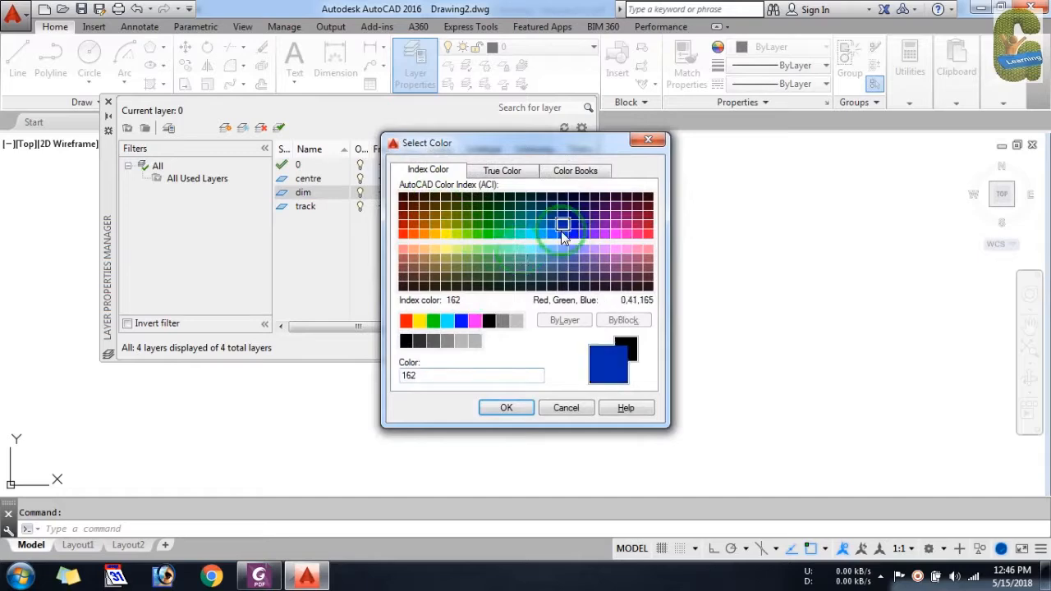
left_click(505, 397)
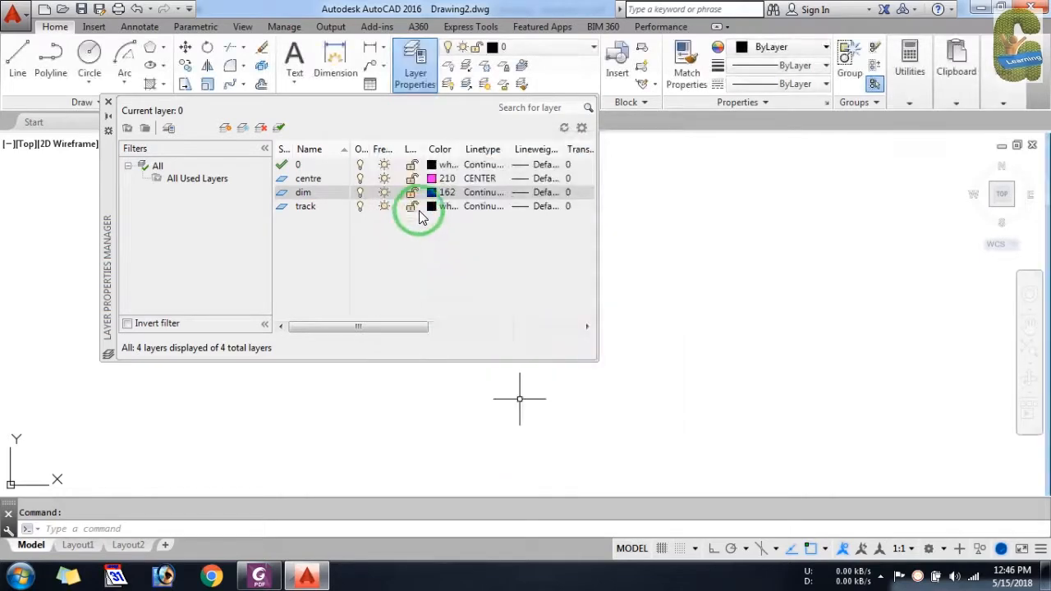
left_click(439, 208)
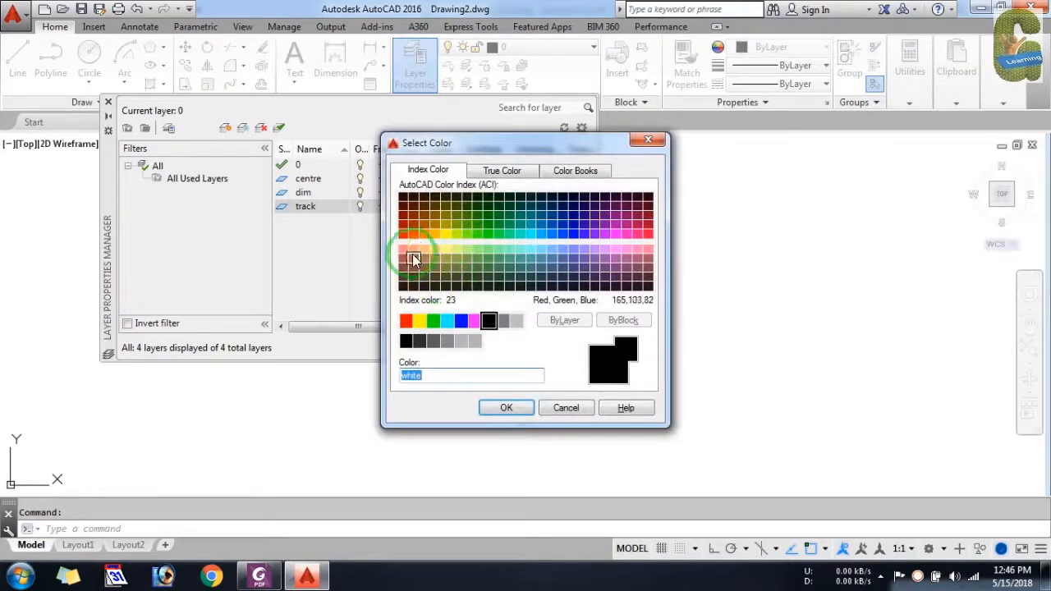
left_click(413, 250)
left_click(507, 408)
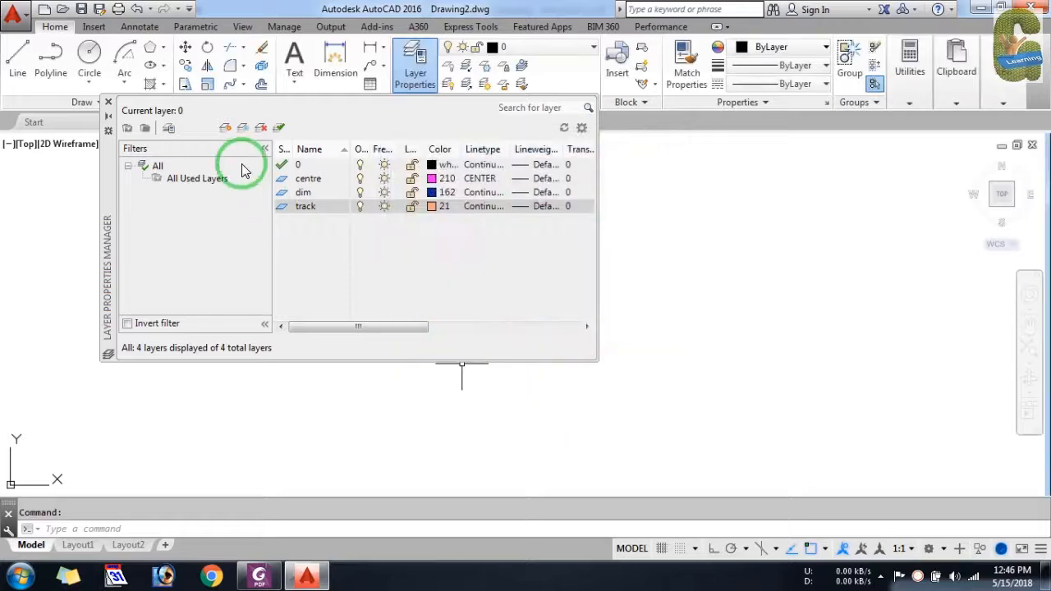
Make the centre layer current and draw a long horizontal centre line with Ortho on
left_click(316, 181)
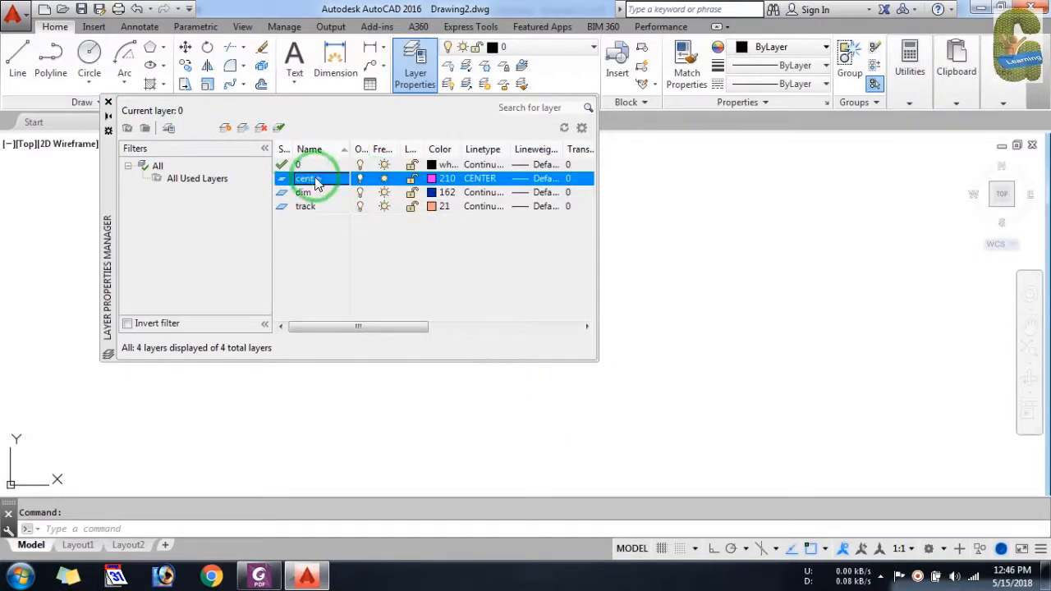
left_click(107, 102)
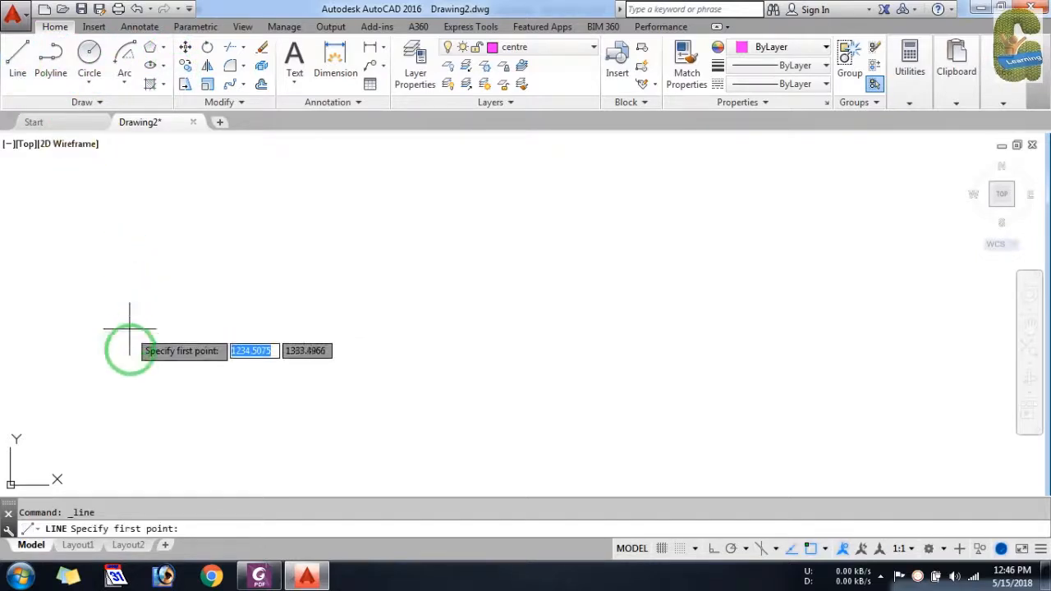
left_click(135, 371)
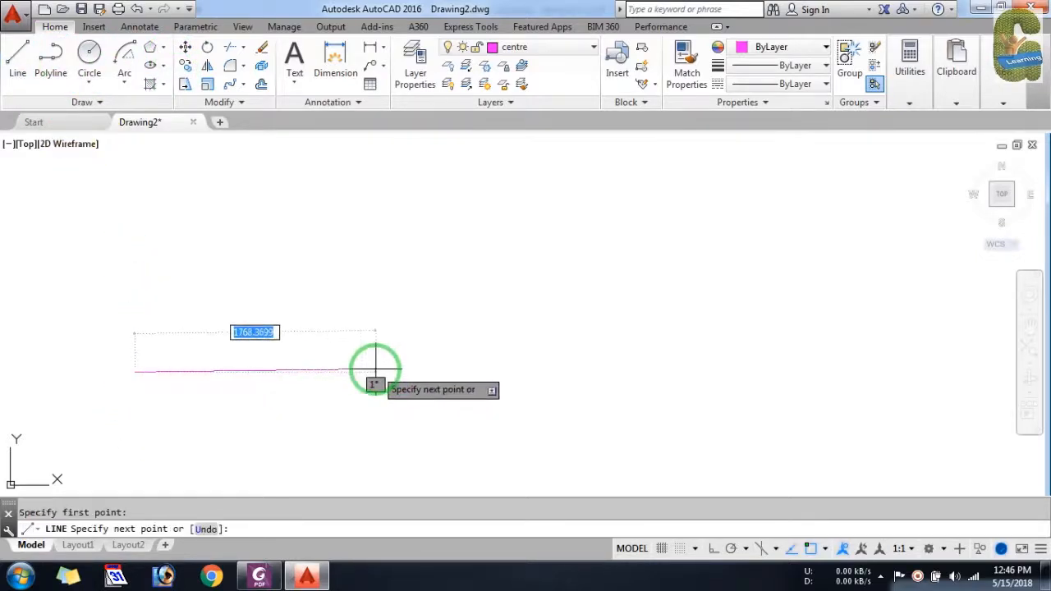
key("F8")
left_click(441, 369)
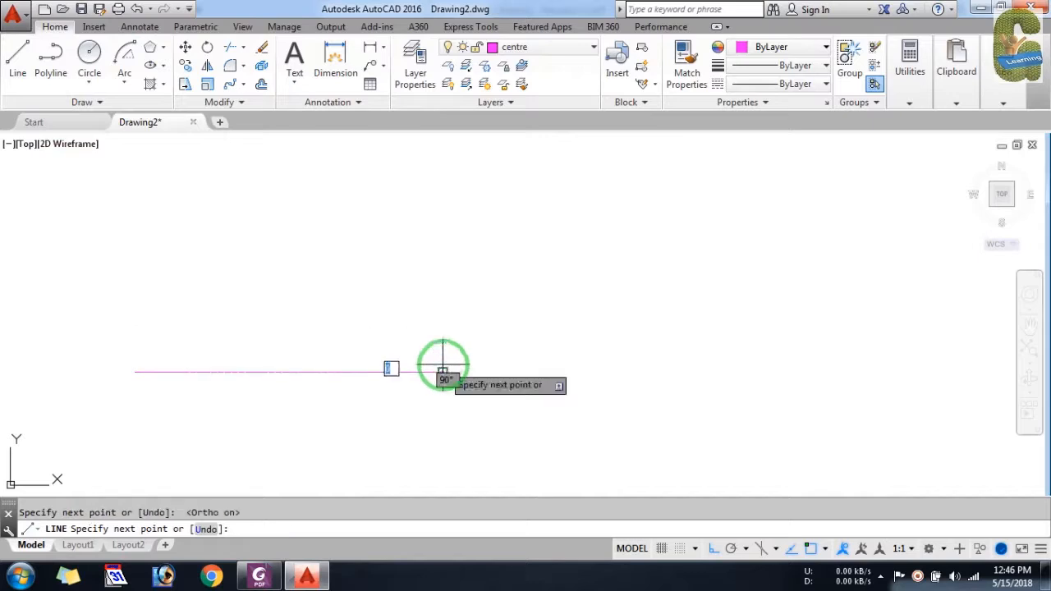
key("Escape")
Draw a vertical centre line crossing the horizontal one near its left end
scroll(99, 377, "up", 2)
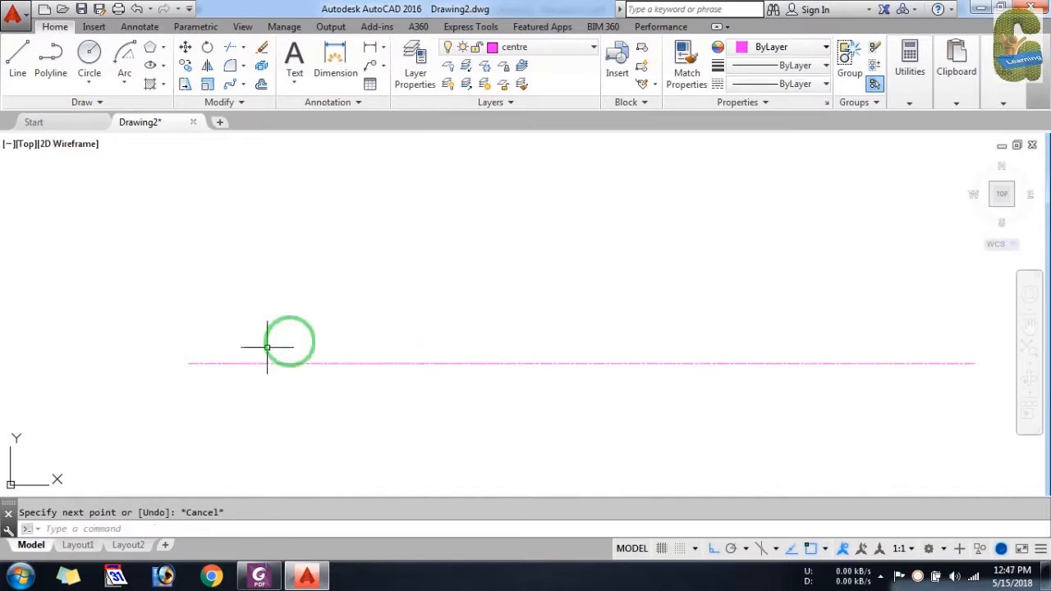
scroll(287, 345, "up", 3)
scroll(224, 145, "down", 2)
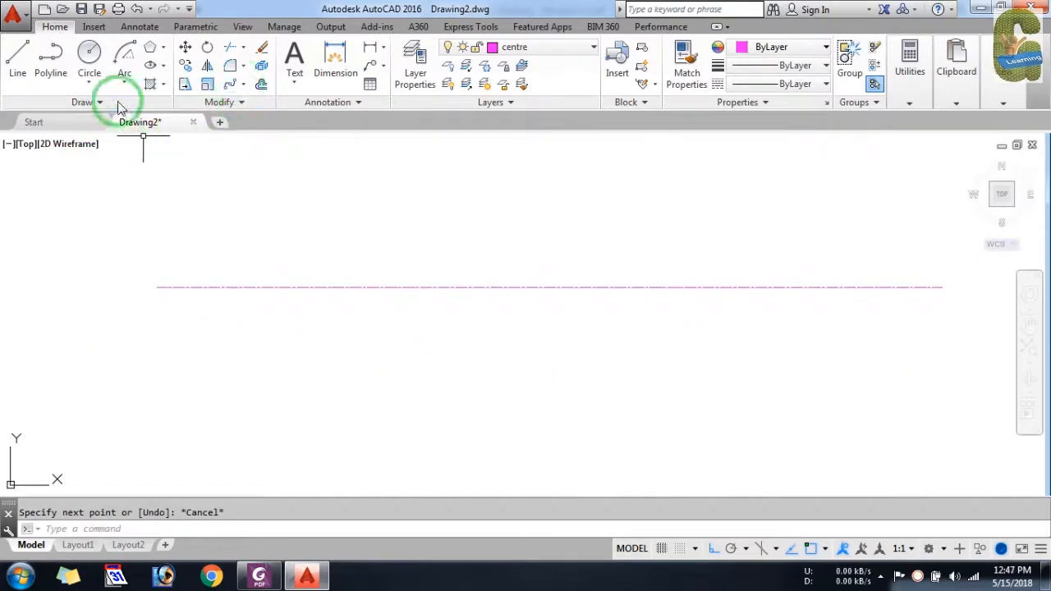
left_click(20, 62)
left_click(292, 179)
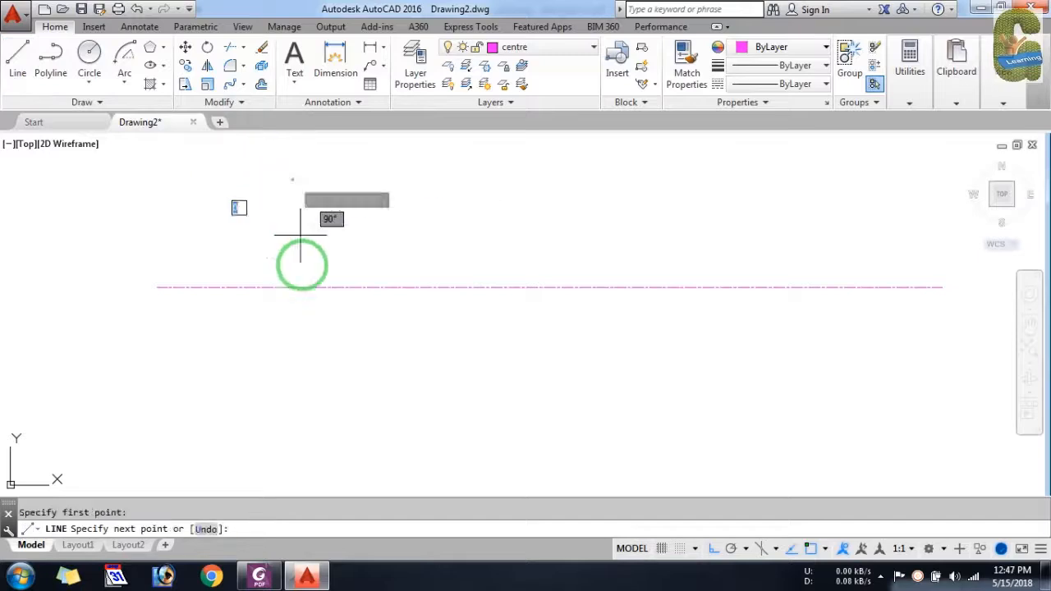
left_click(301, 422)
key("Escape")
Make layer 0 current and draw a circle of radius 15 centred on the intersection of the centre lines
scroll(290, 277, "up", 1)
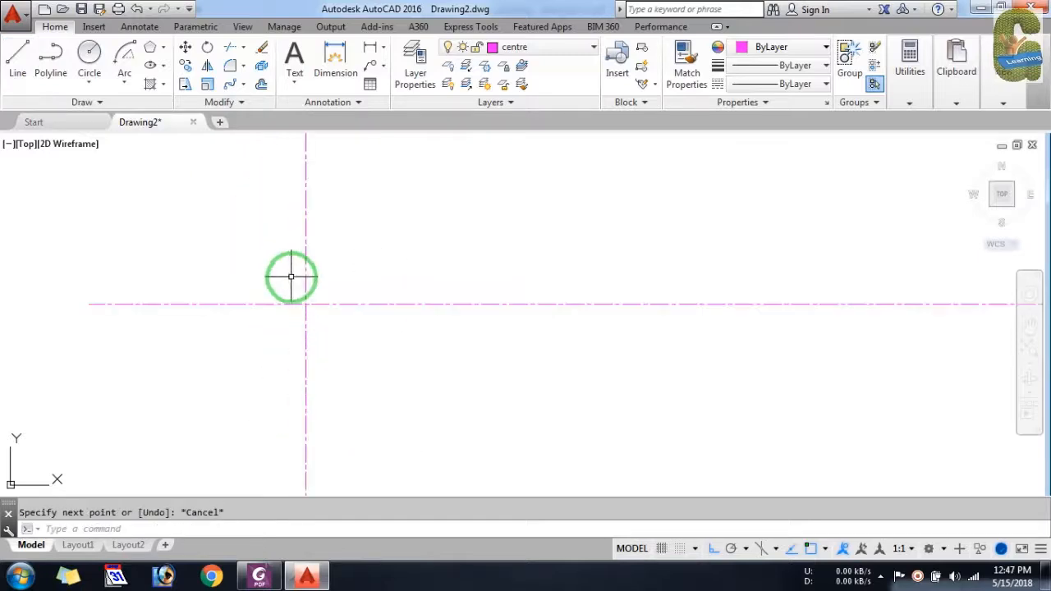
left_click(97, 60)
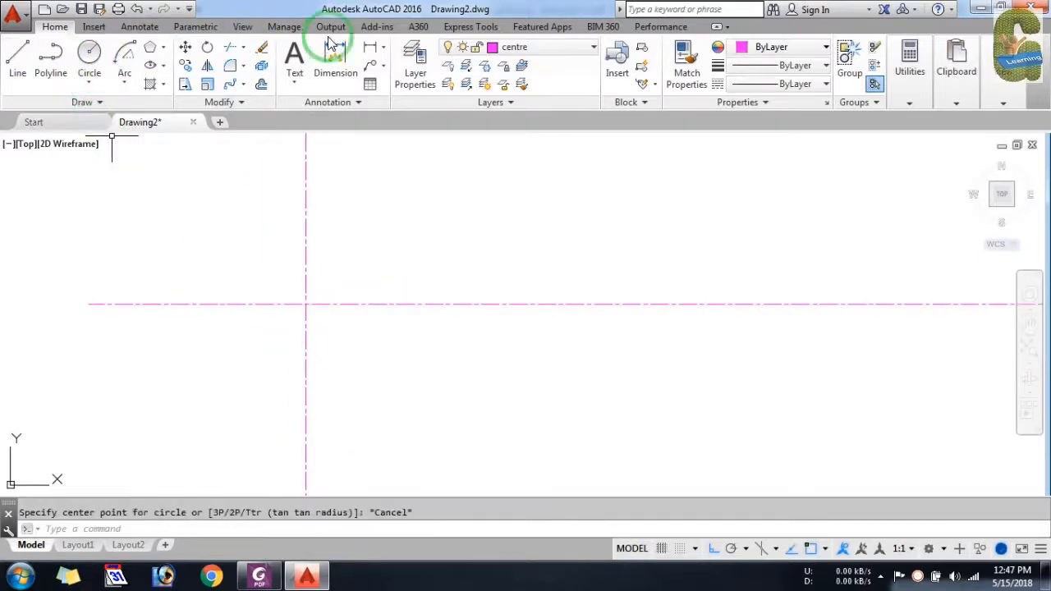
left_click(520, 49)
left_click(519, 69)
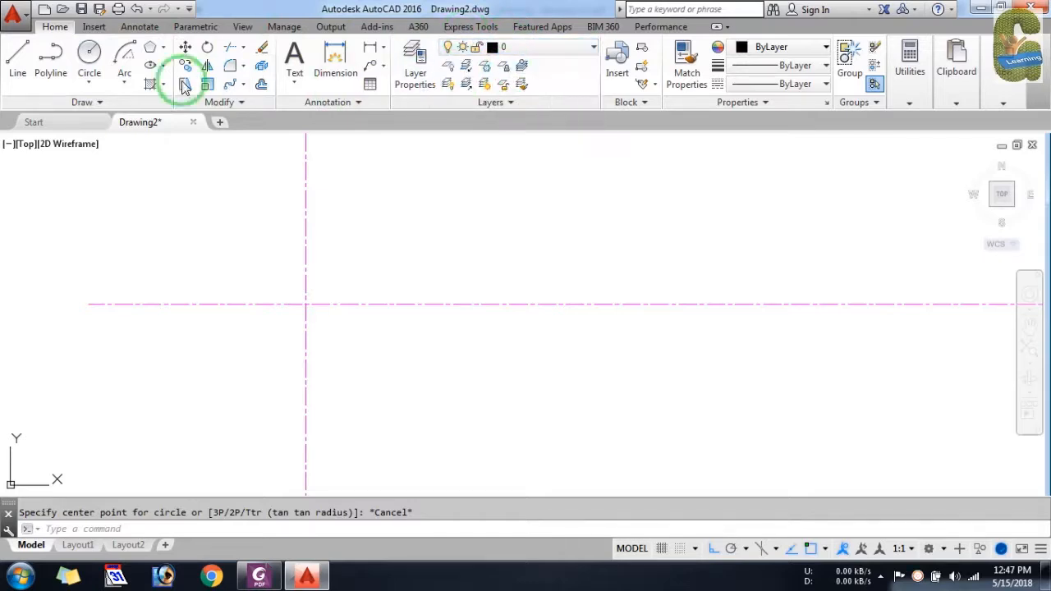
left_click(90, 54)
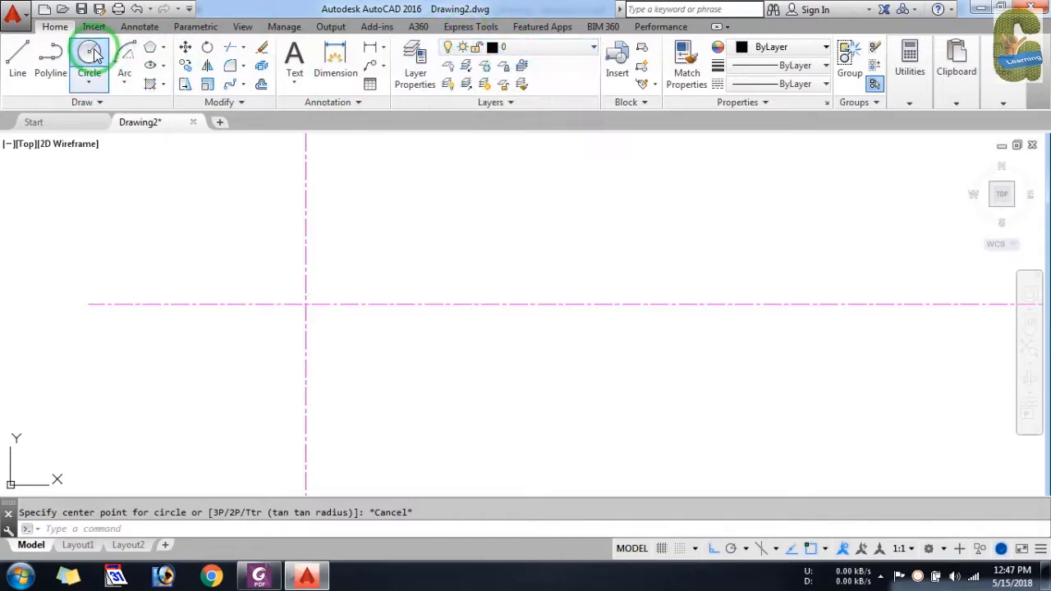
left_click(305, 305)
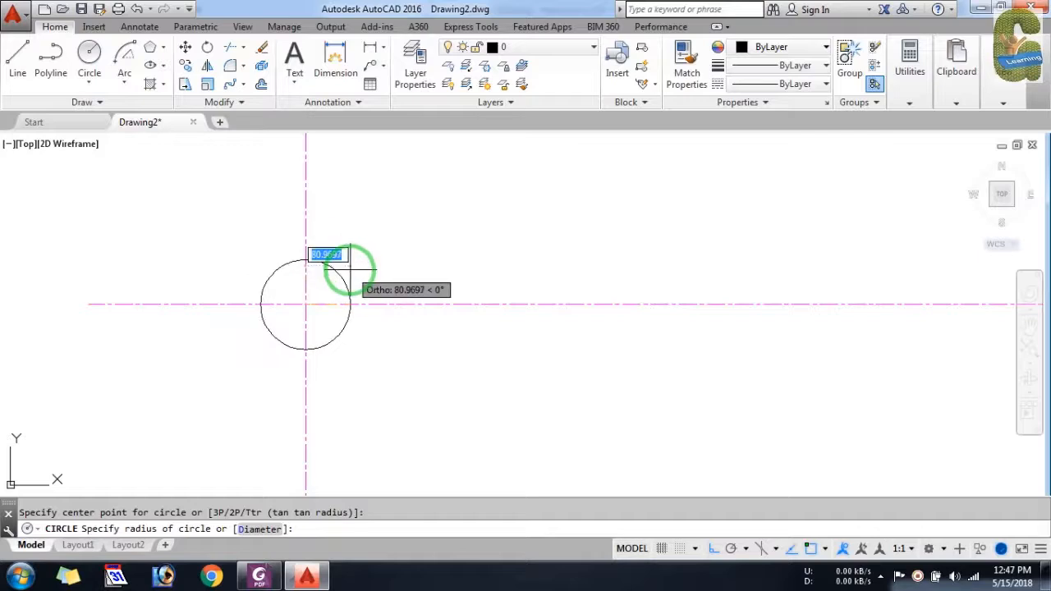
Offset the circle inward by 2
scroll(308, 304, "up", 10)
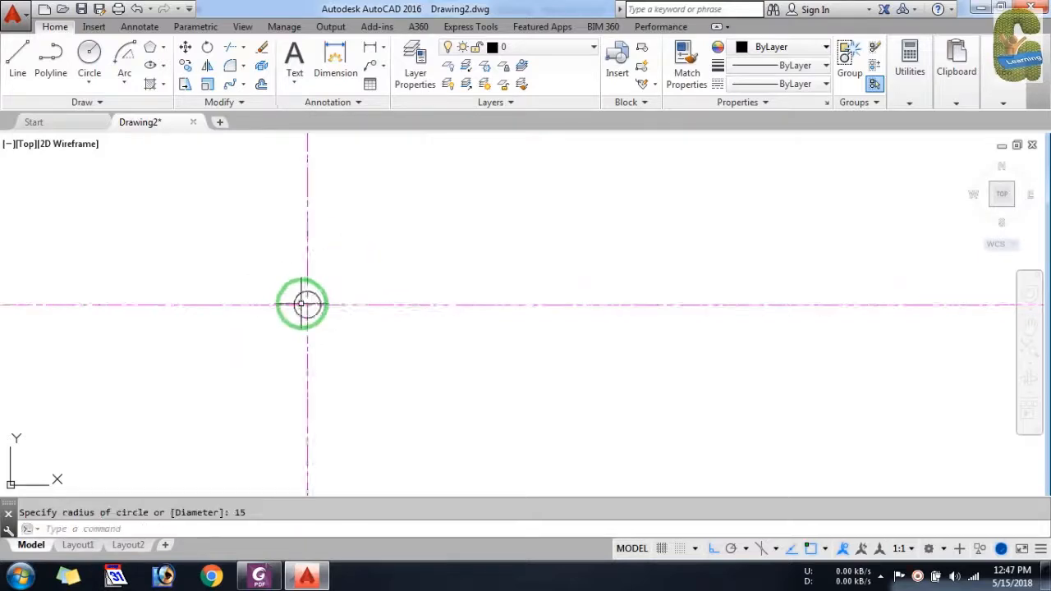
type("o")
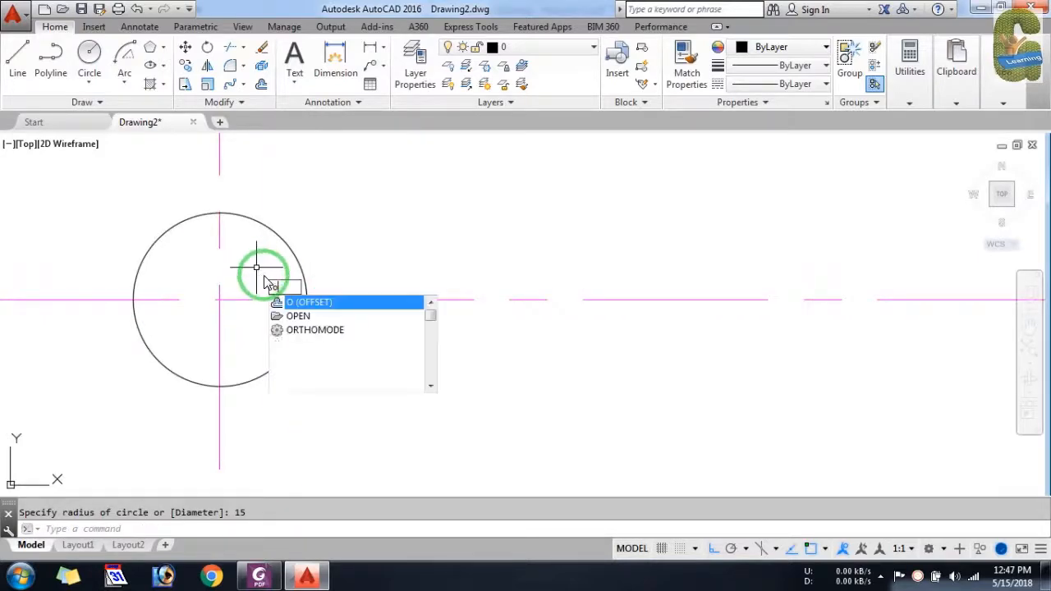
type("f")
key("Return")
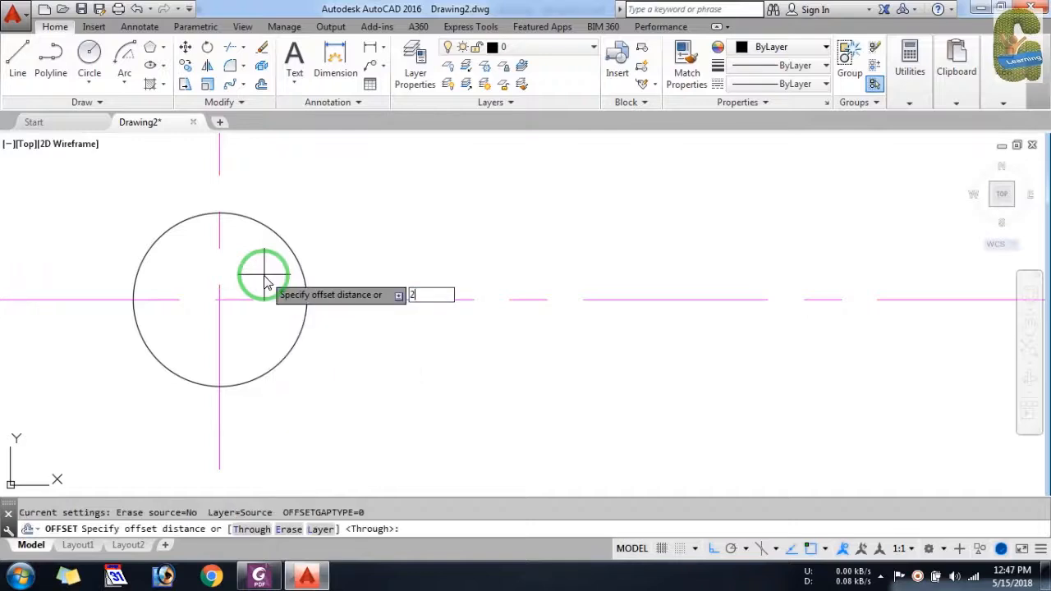
type("2")
key("Return")
left_click(265, 228)
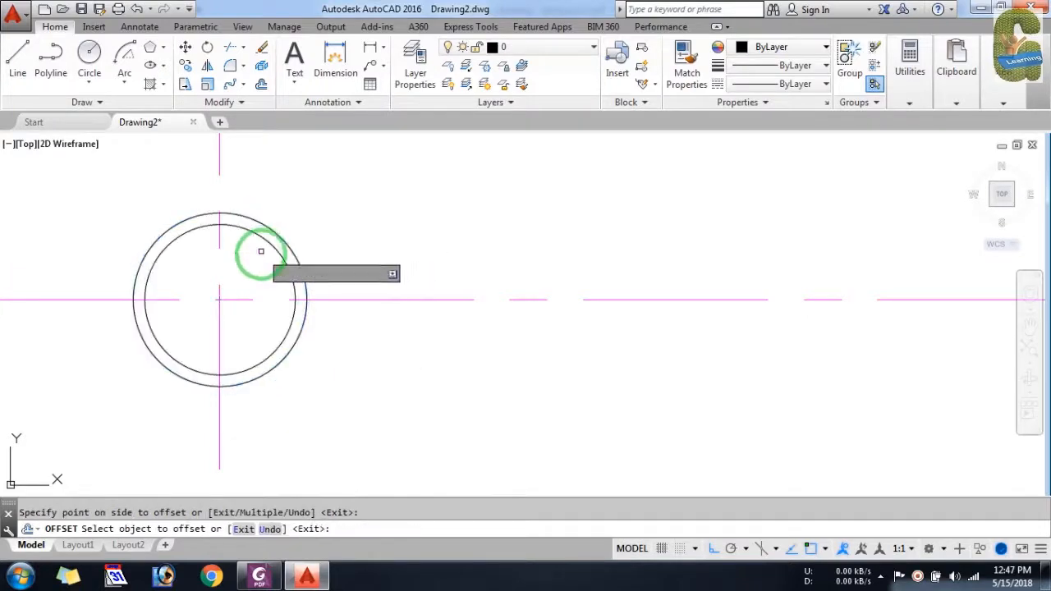
left_click(253, 251)
key("Escape")
With Ortho off, draw two slanted lines from the circles' centre past the lower-left part of the outer circle
scroll(394, 265, "down", 2)
left_click(17, 58)
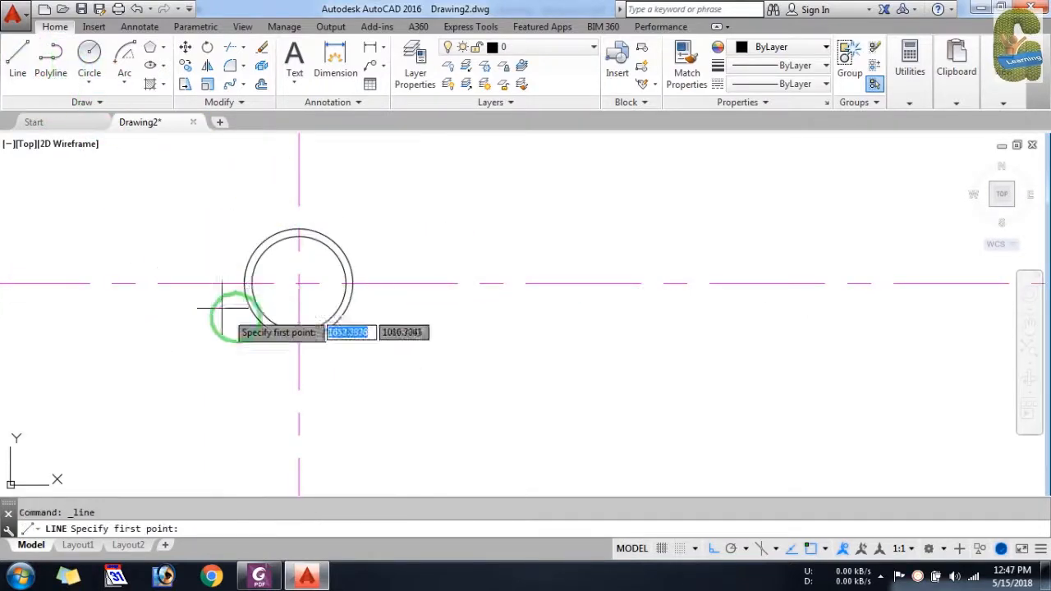
left_click(299, 283)
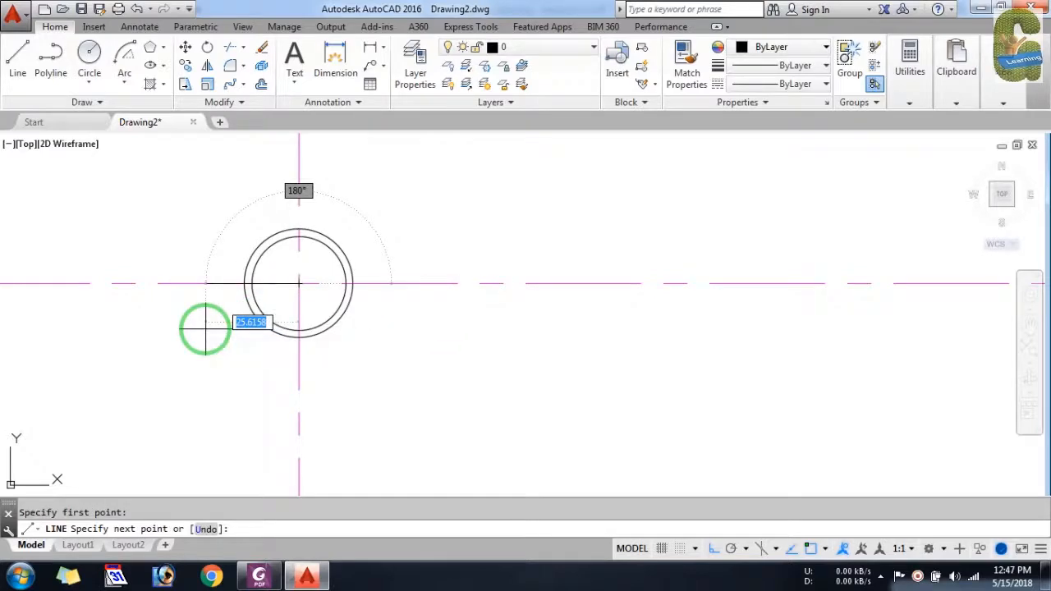
key("F8")
left_click(236, 317)
key("Escape")
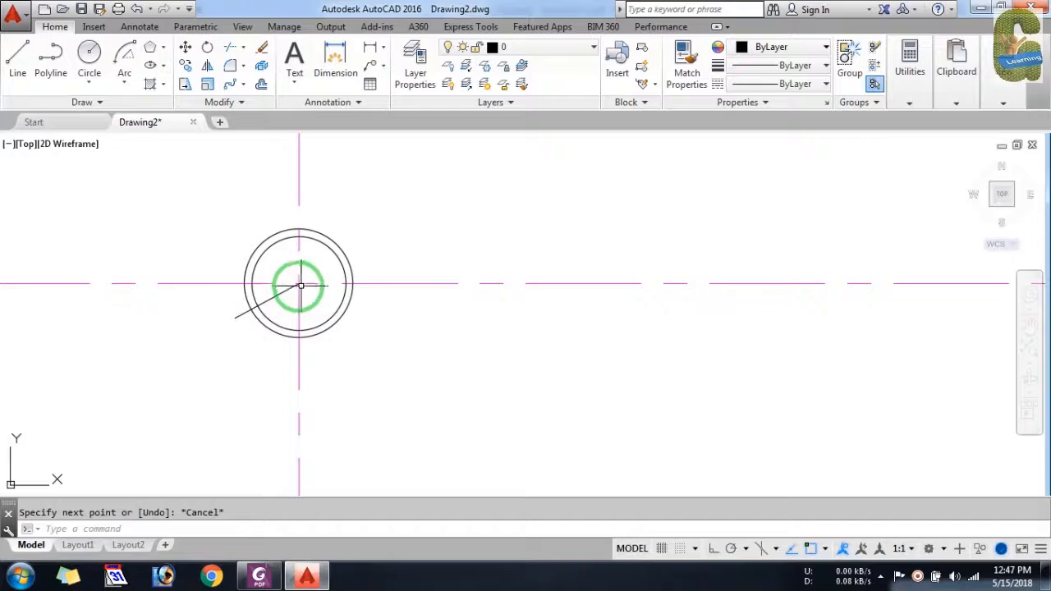
scroll(301, 285, "up", 3)
key("Return")
left_click(297, 278)
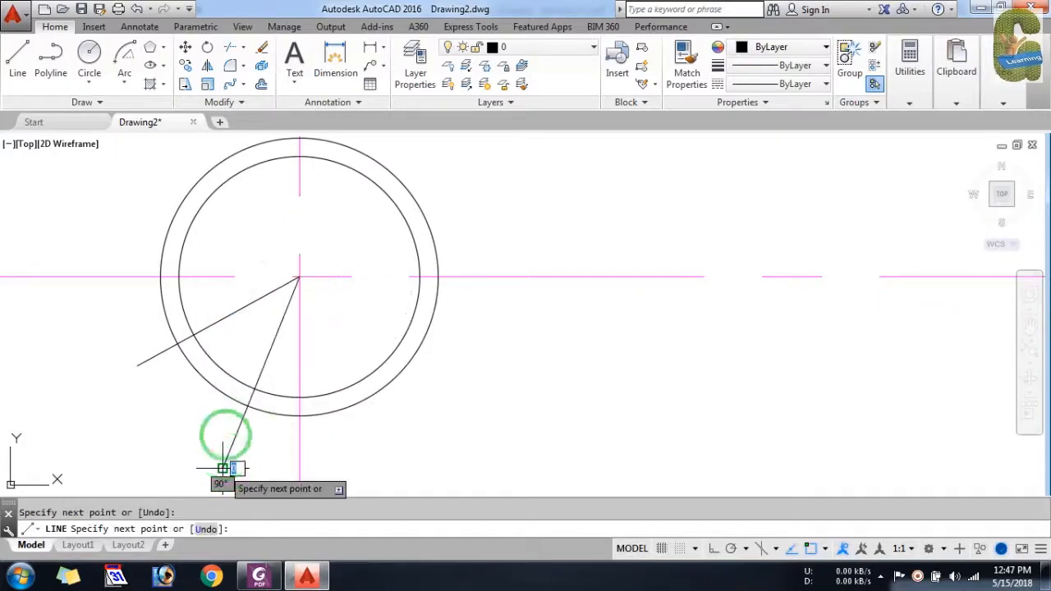
left_click(223, 468)
key("Escape")
Trim away the inner circle's arc between the two slanted lines, using those lines as cutting edges
type("tr")
key("Return")
left_click(274, 356)
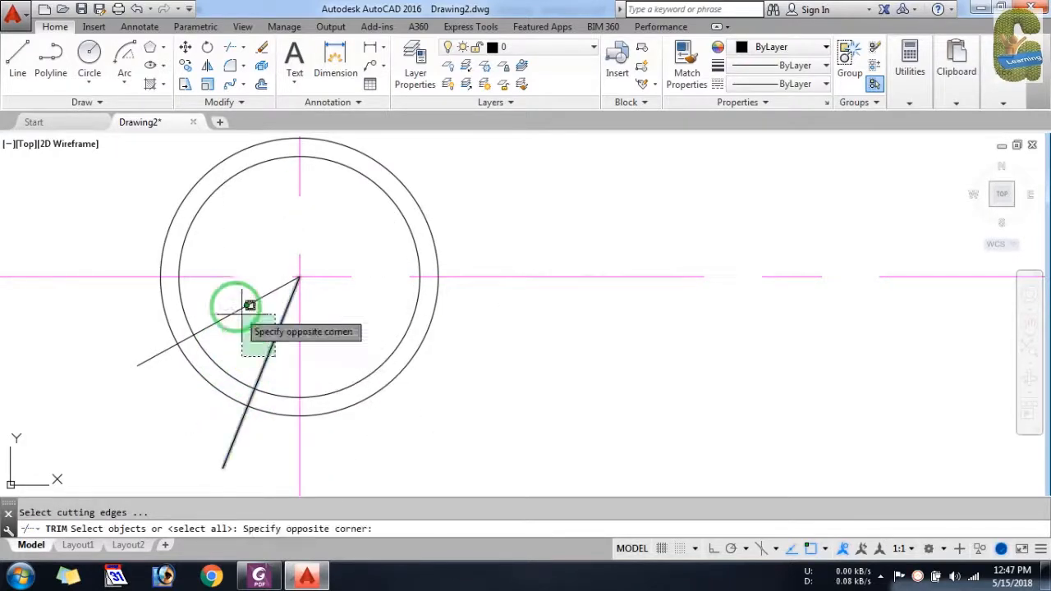
left_click(246, 306)
key("Return")
left_click(226, 376)
key("Return")
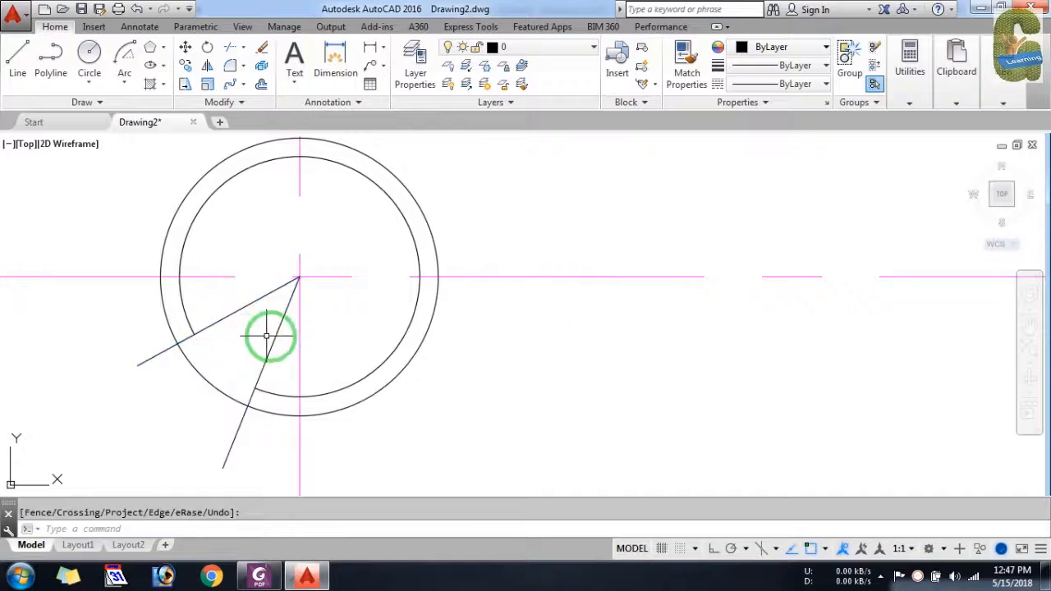
Erase the two slanted construction lines
left_click(282, 339)
left_click(241, 302)
key("Delete")
scroll(254, 298, "down", 5)
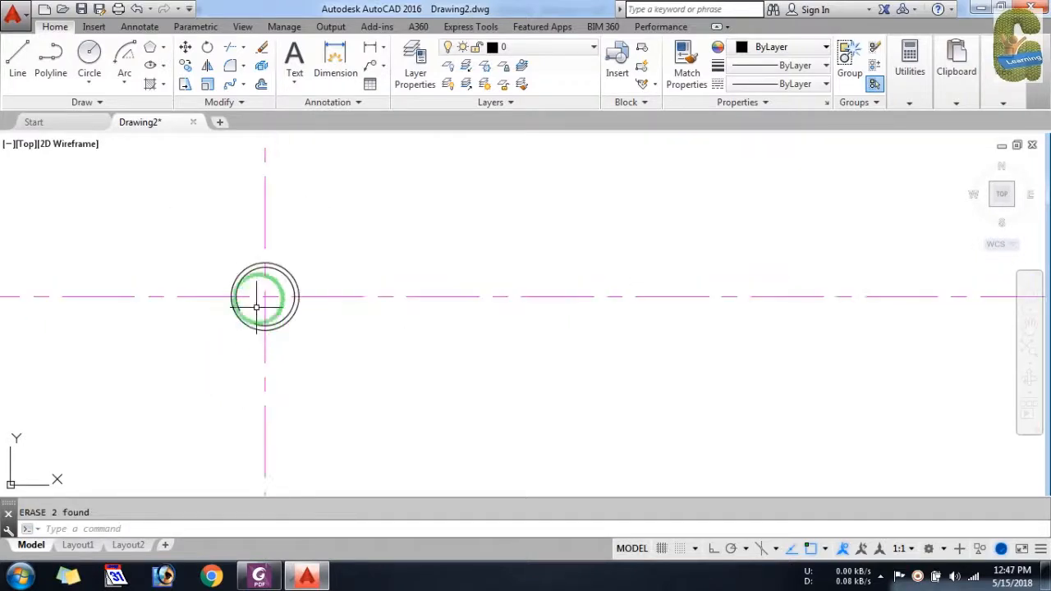
left_click(89, 59)
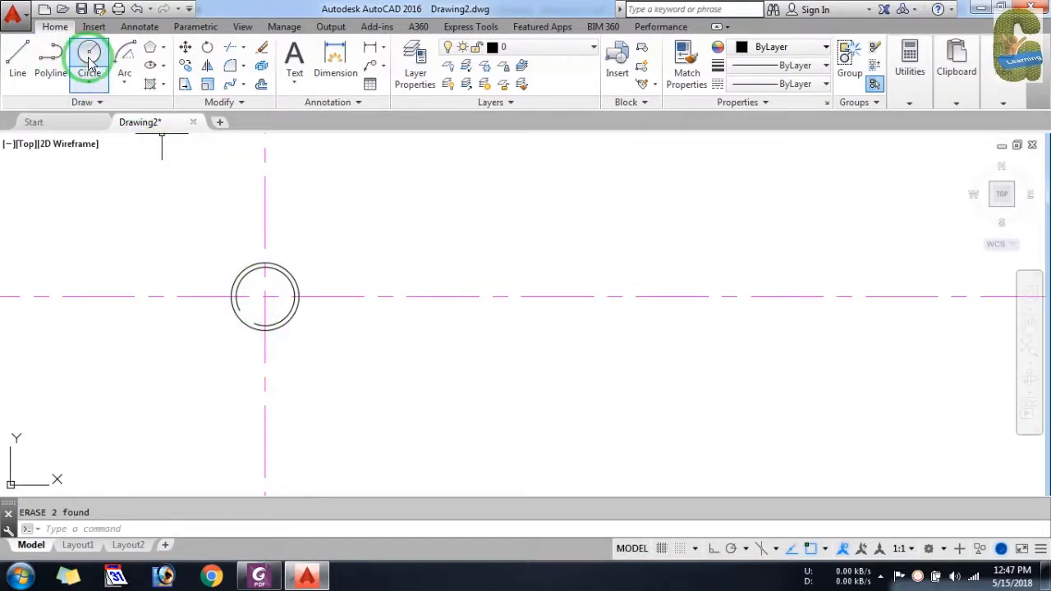
key("Escape")
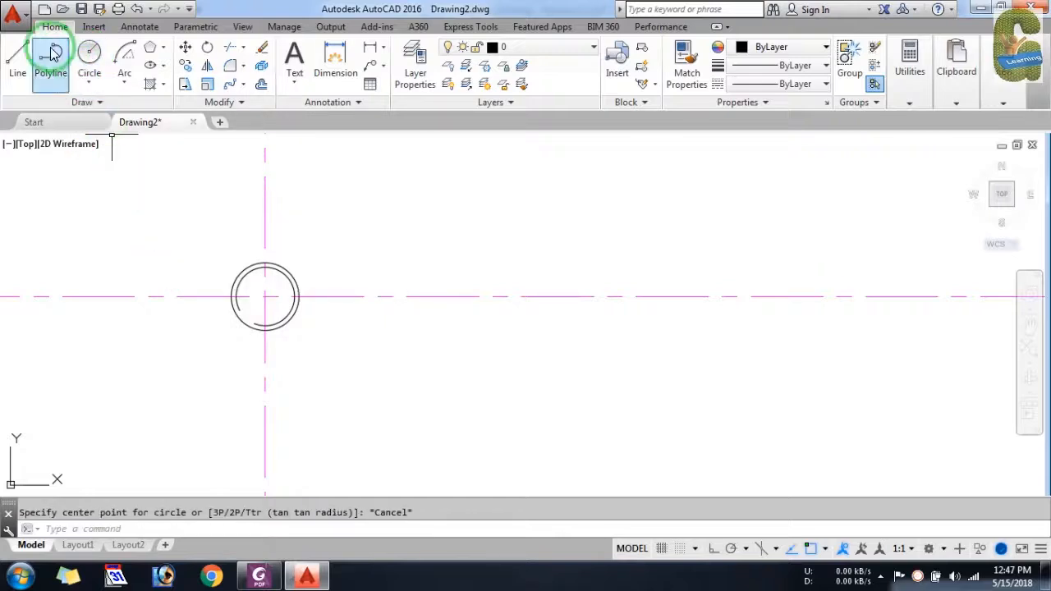
Draw a vertical construction line up from the circles' centre, as long as the outer circle's diameter, with Ortho on
left_click(18, 55)
key("alt+Tab")
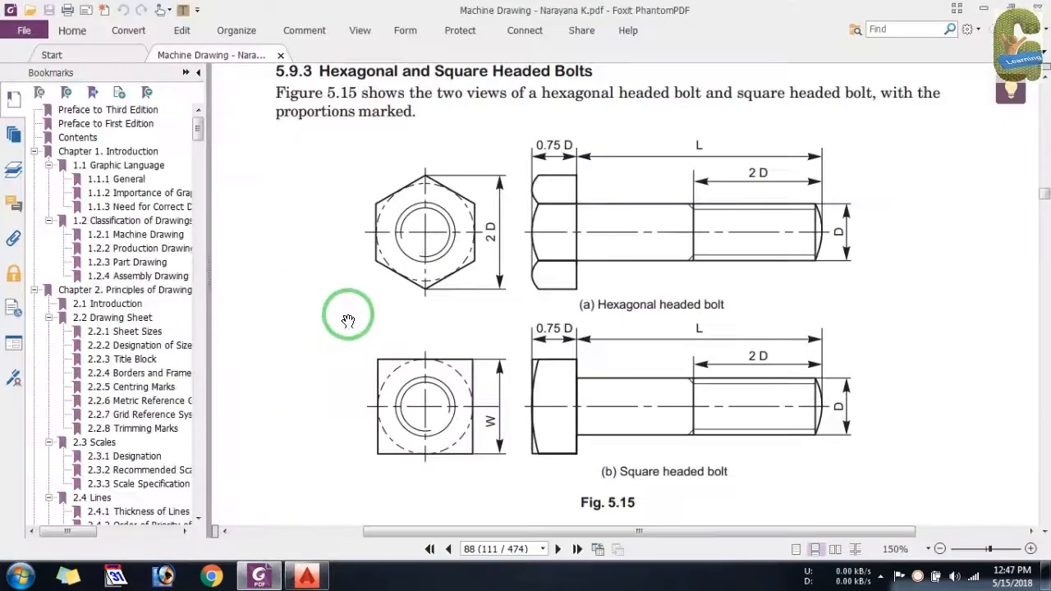
key("alt+Tab")
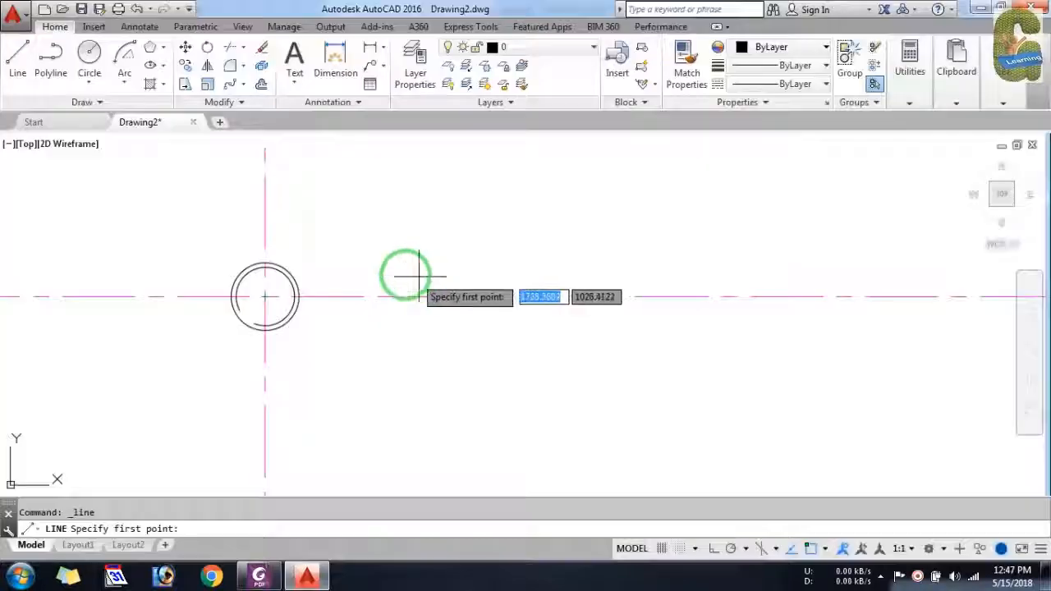
left_click(265, 296)
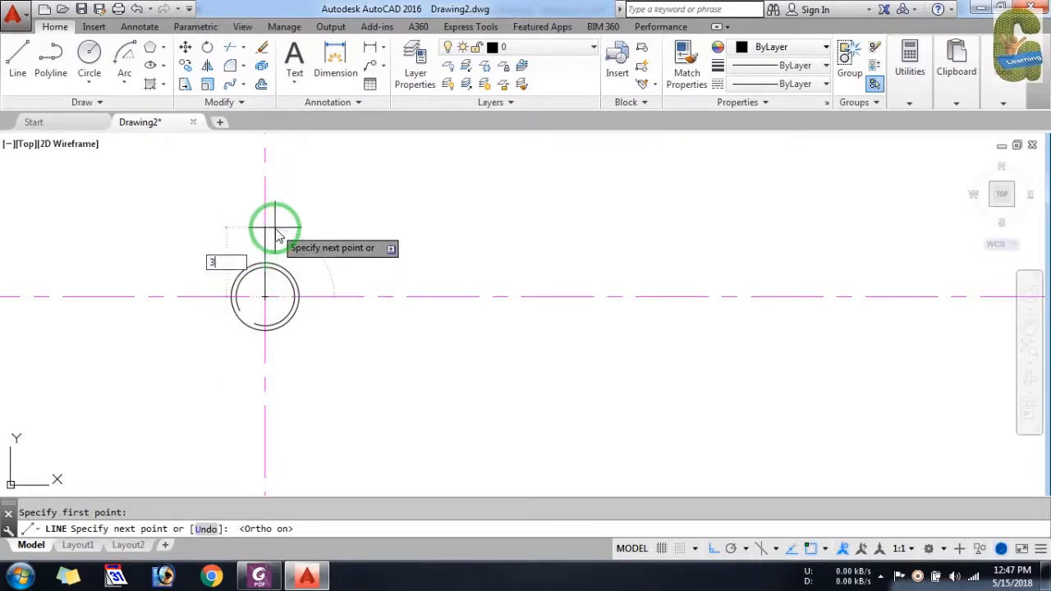
key("Return")
key("Escape")
Draw a 6-sided polygon inscribed in a circle, centred on the circles with its top corner at the construction line's end, and erase that line
scroll(262, 235, "up", 2)
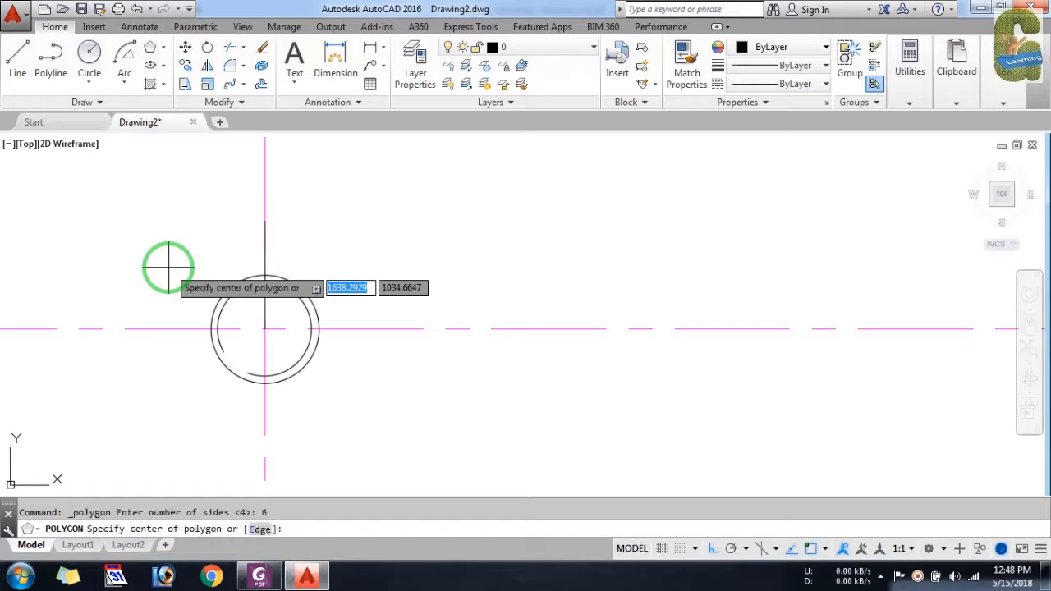
left_click(264, 329)
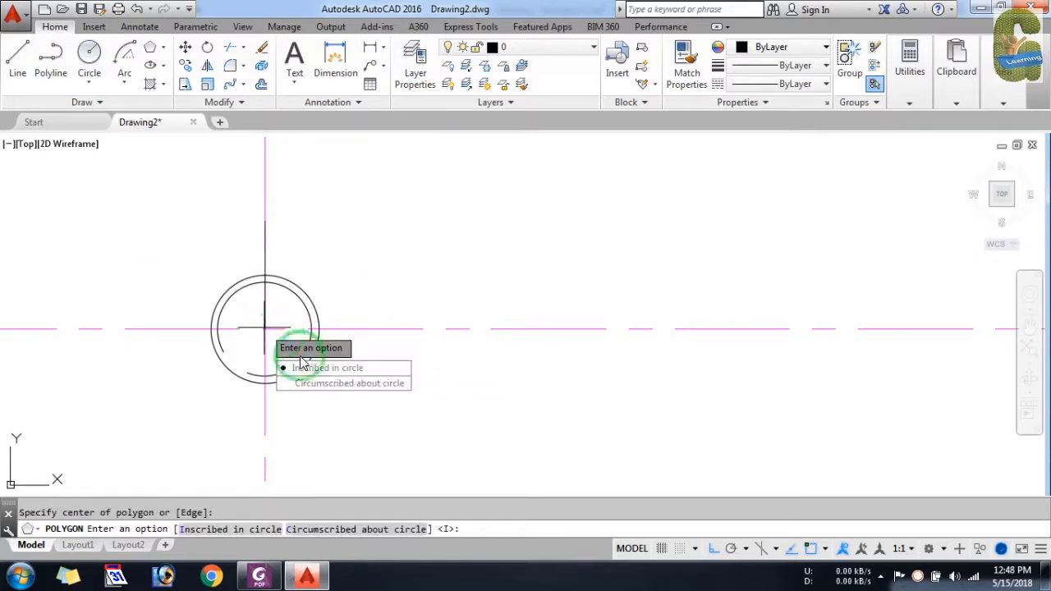
left_click(310, 368)
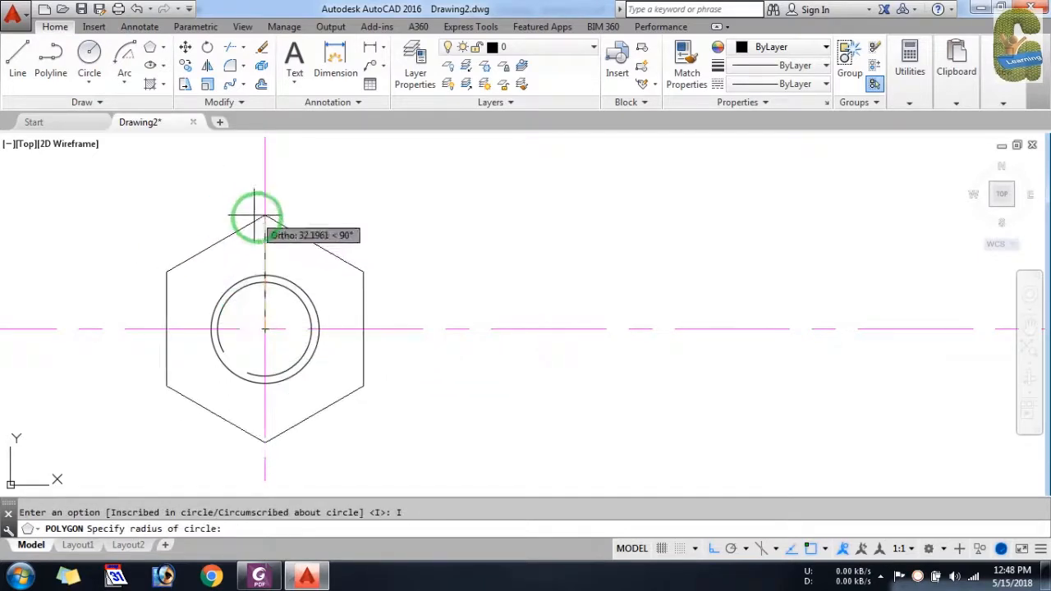
left_click(277, 238)
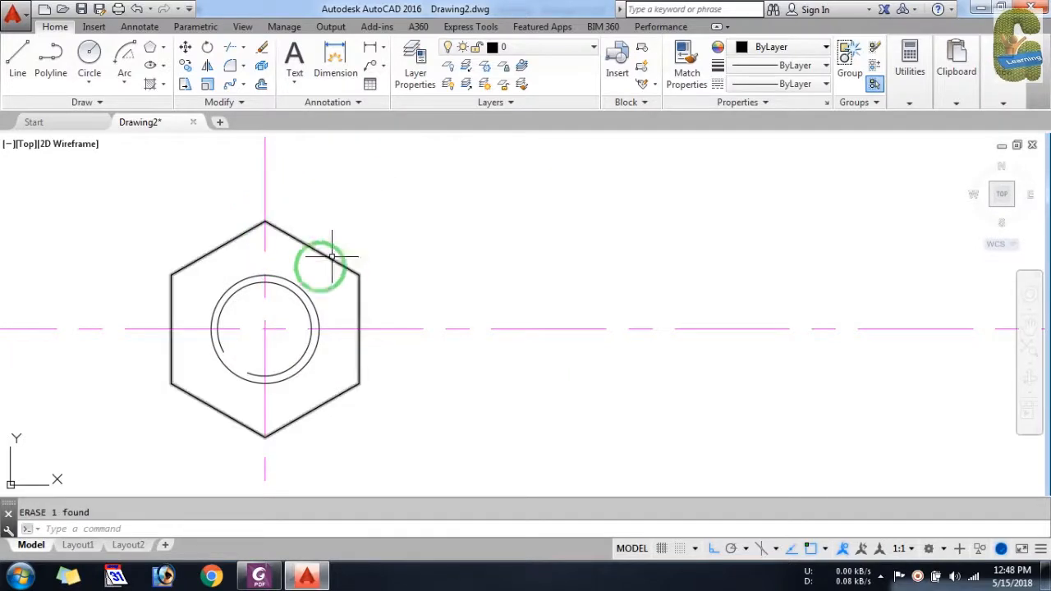
Draw a circle from the hexagon's centre that touches the midpoints of the hexagon's sides
middle_click_drag(305, 265, 358, 227)
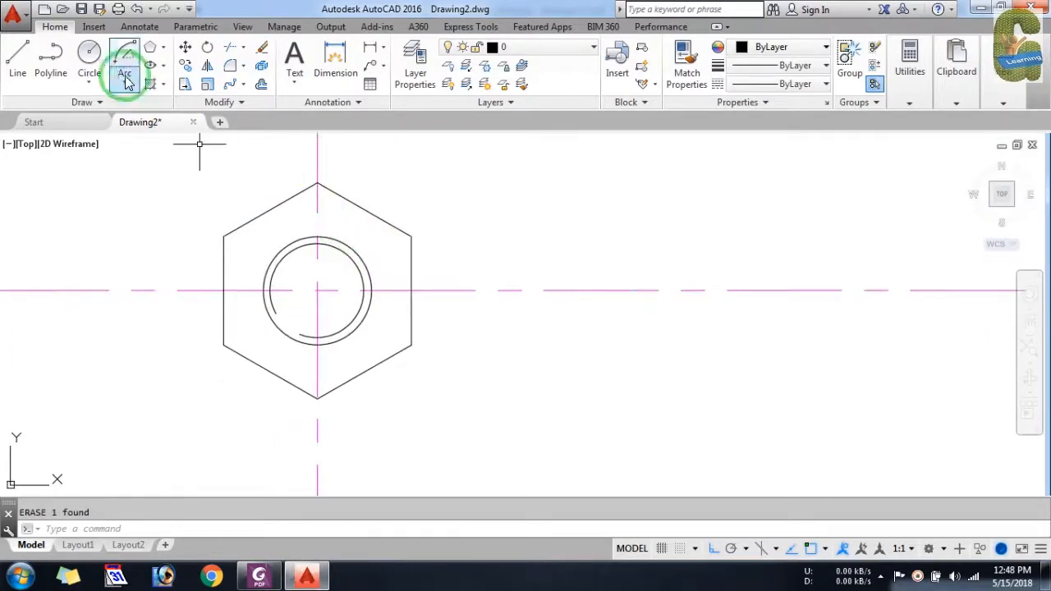
left_click(89, 53)
left_click(317, 290)
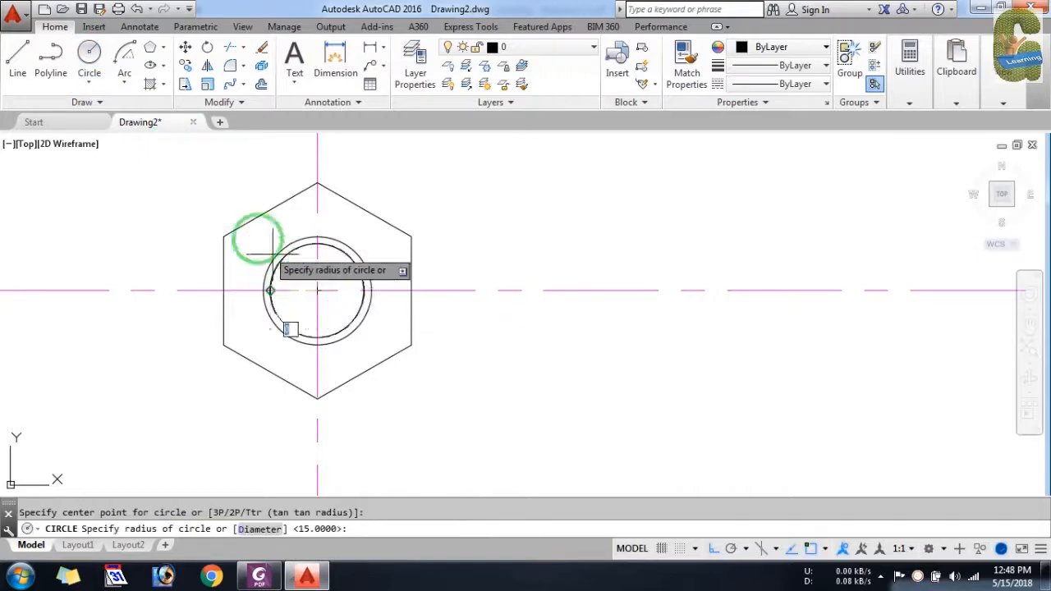
left_click(266, 209)
key("Escape")
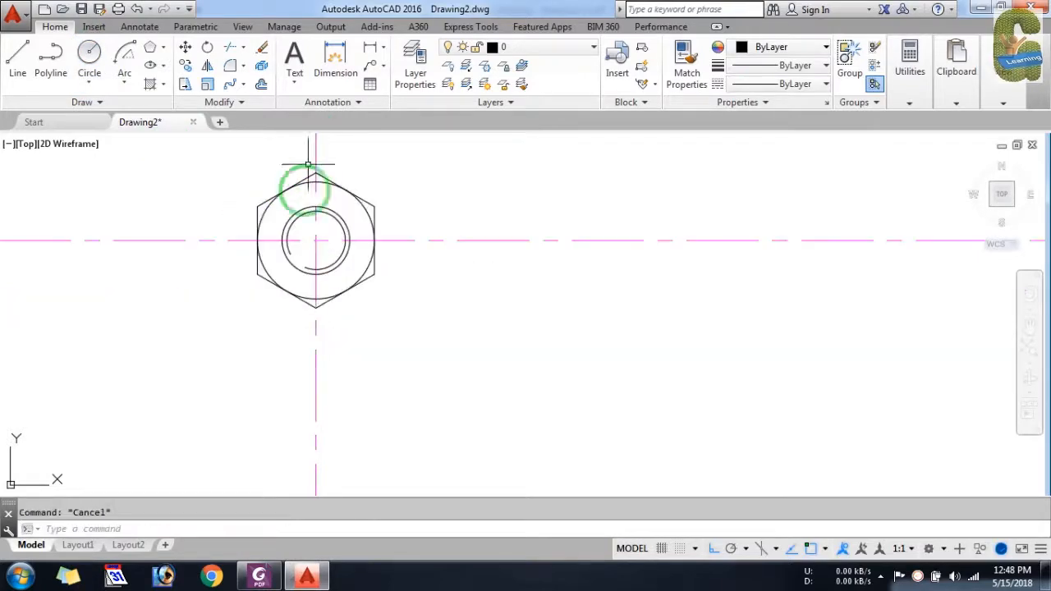
Check the hexagonal headed bolt figure in the reference PDF and make the track layer current in the drawing
key("alt+Tab")
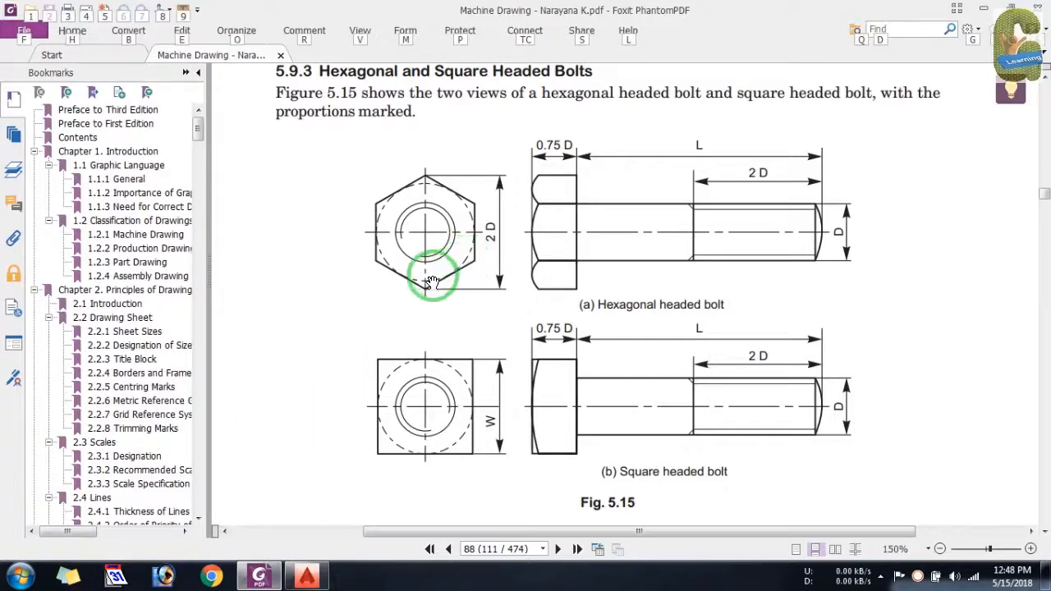
key("alt+Tab")
left_click(82, 102)
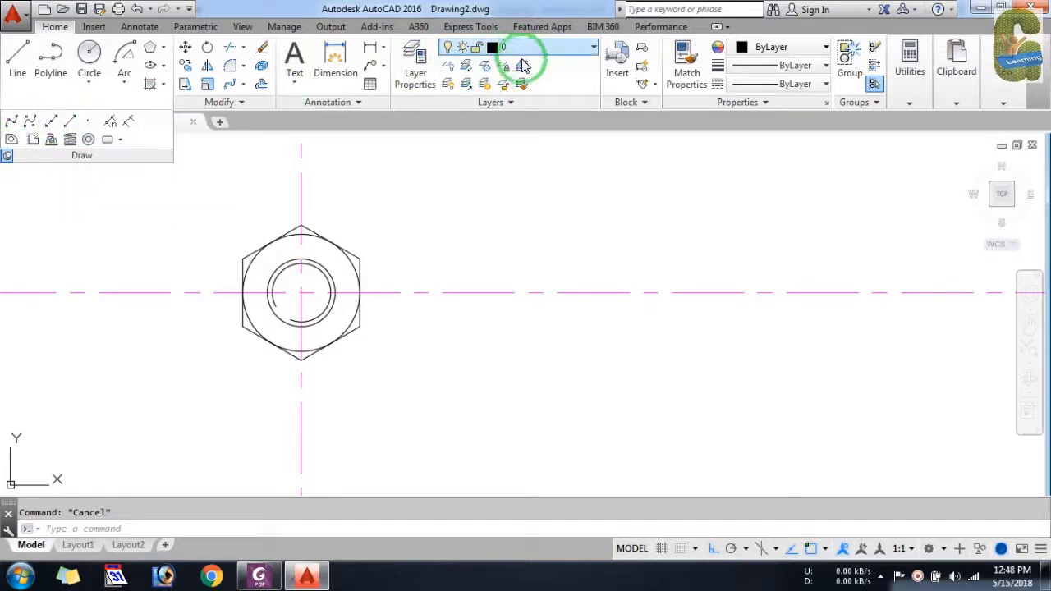
left_click(546, 47)
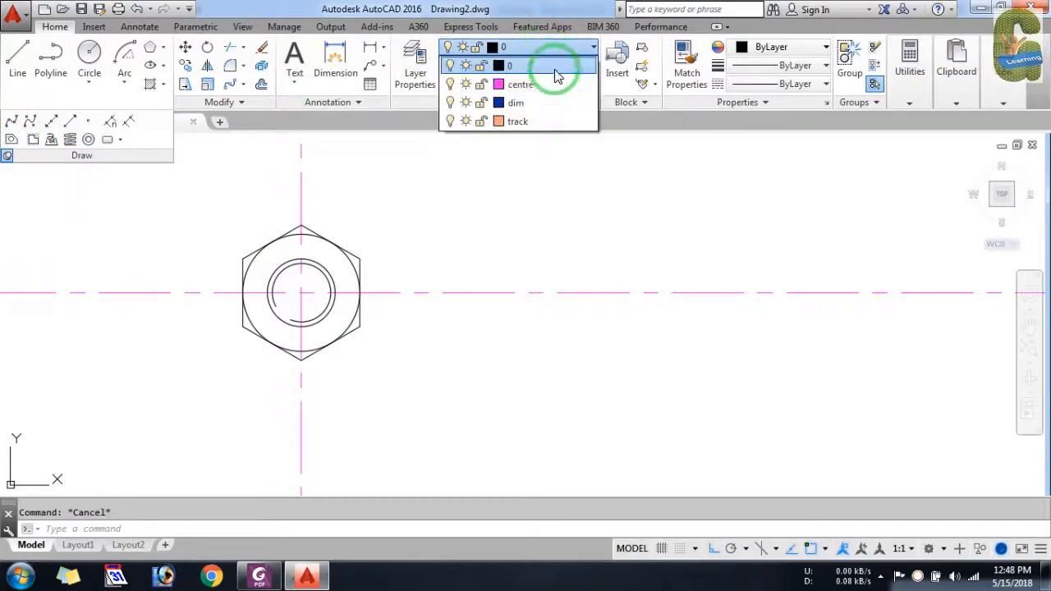
left_click(556, 119)
Project horizontal rays to the right from the hexagon's top corner, its upper-right corner and the midpoint of its upper-right side
left_click(69, 122)
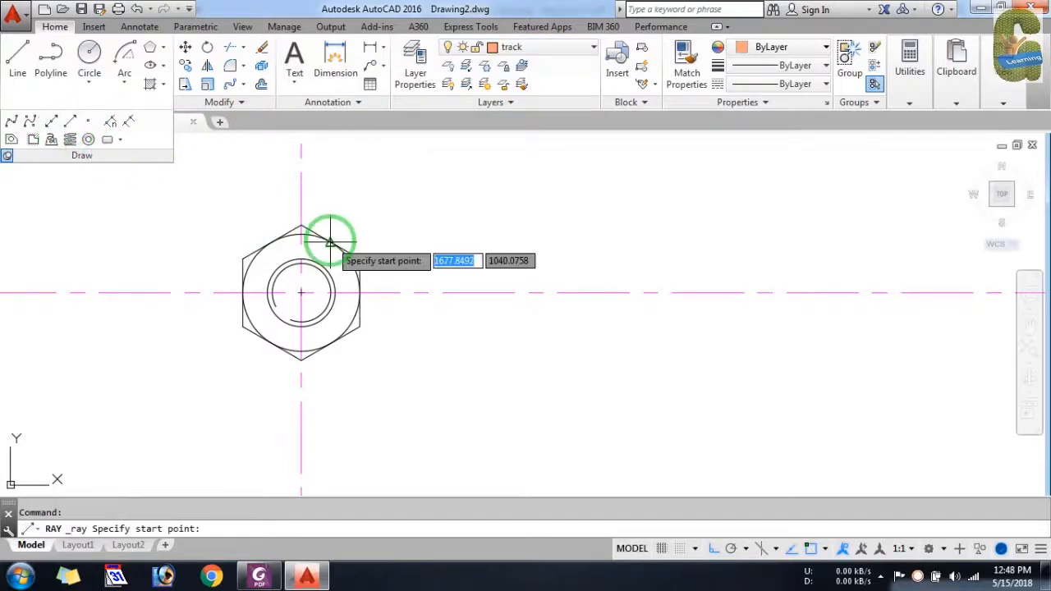
left_click(300, 225)
left_click(426, 227)
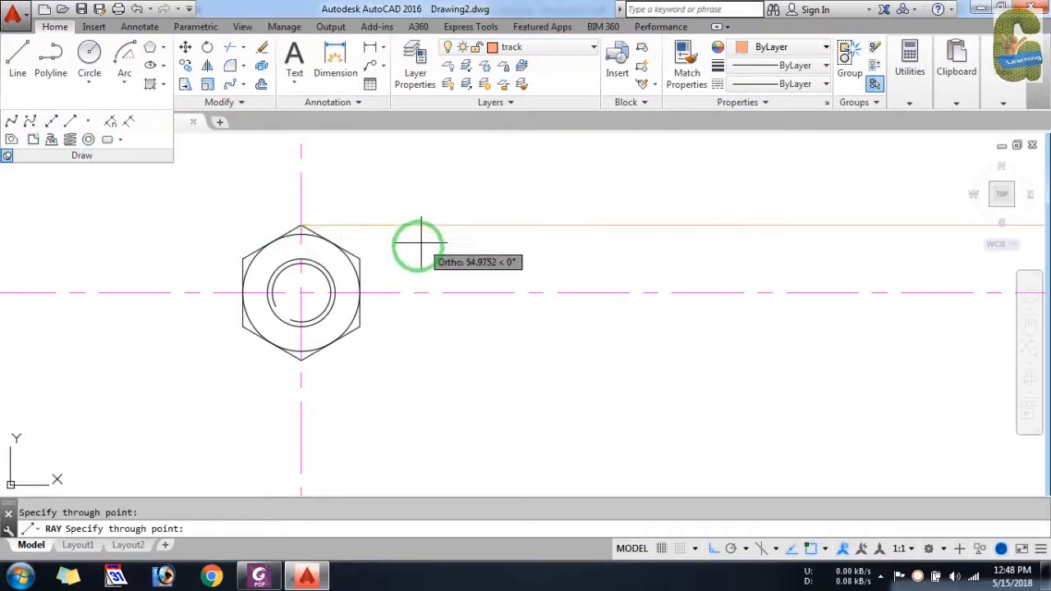
right_click(366, 257)
key("Return")
left_click(359, 258)
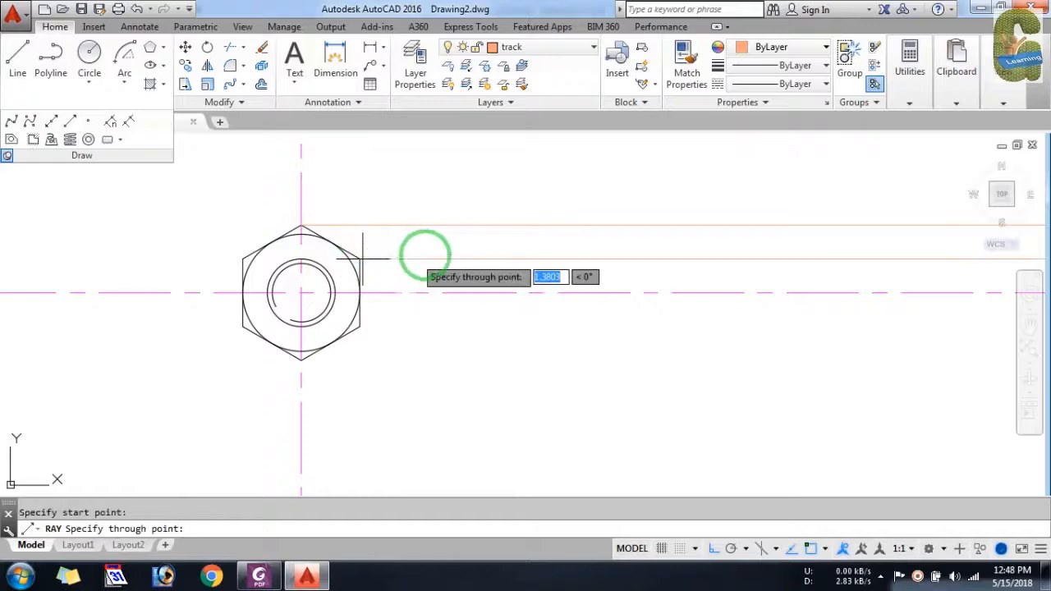
left_click(430, 254)
key("Return")
key("Return")
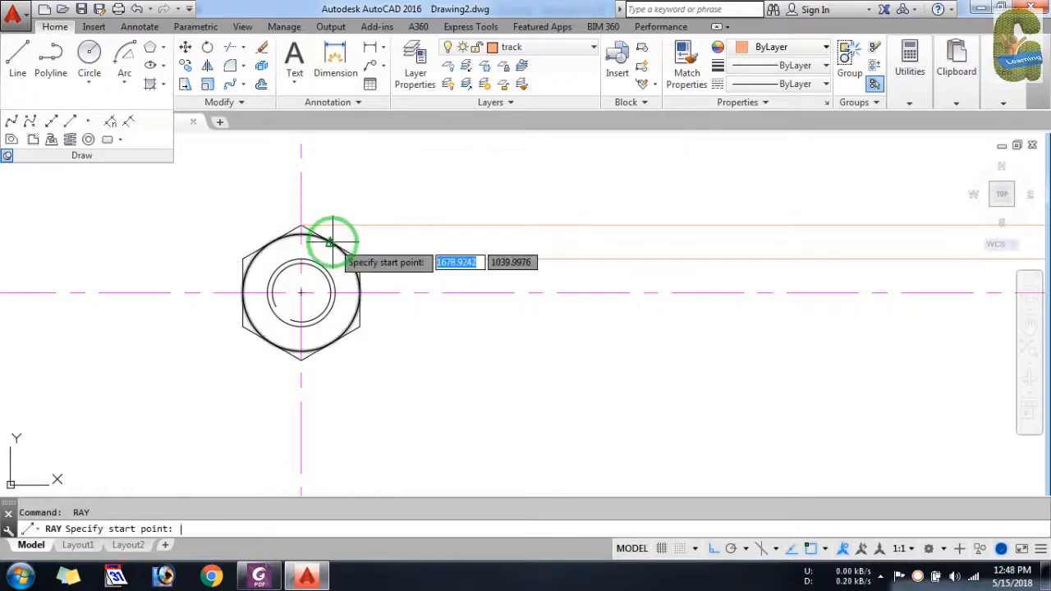
left_click(403, 239)
key("Return")
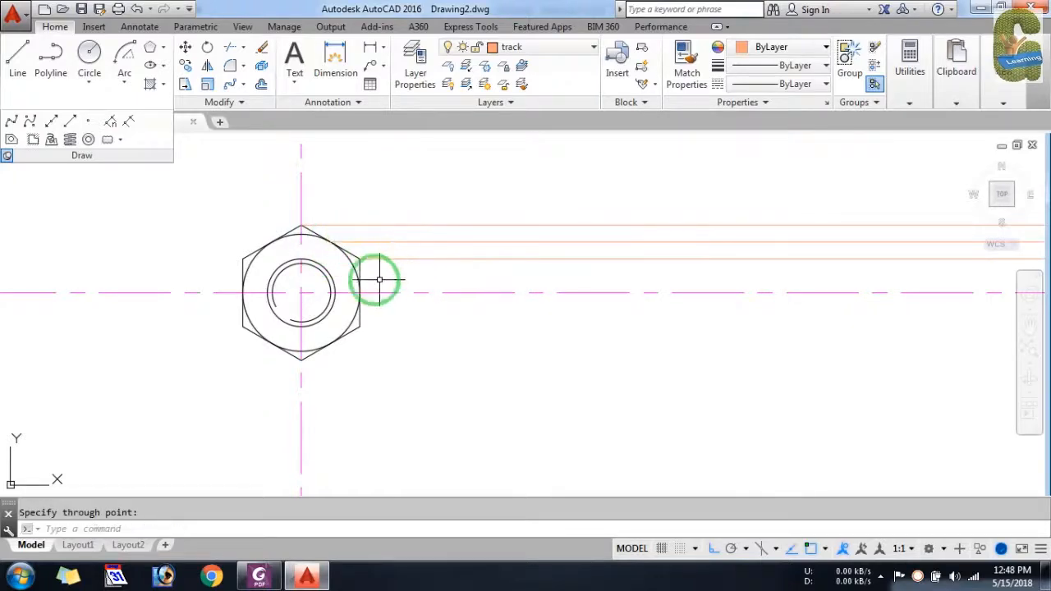
scroll(342, 283, "up", 2)
key("Return")
left_click(275, 243)
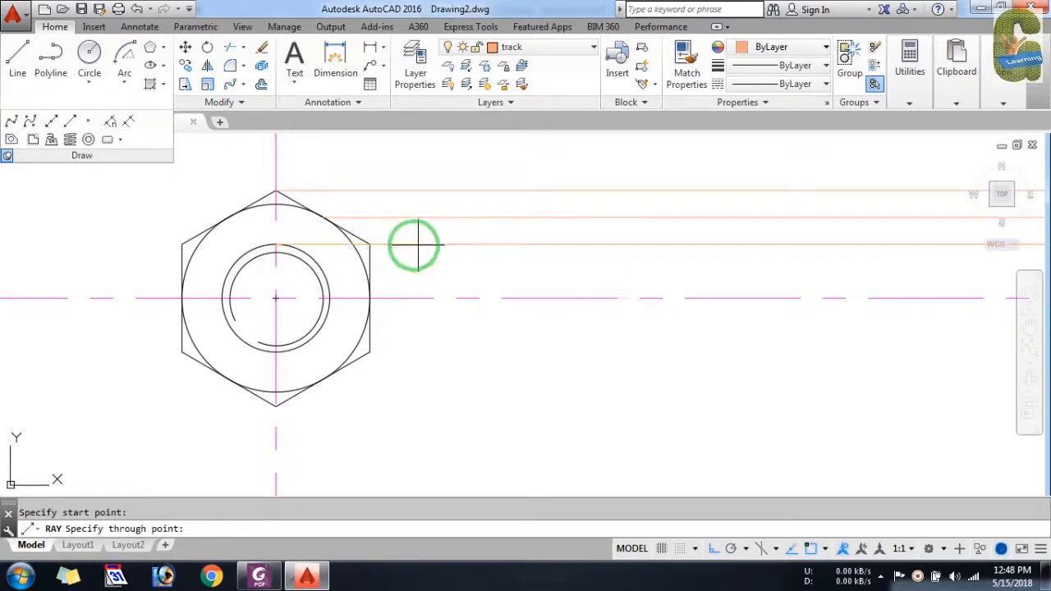
key("Escape")
Project a horizontal ray to the right from the top of the partly trimmed inner circle
scroll(320, 270, "up", 2)
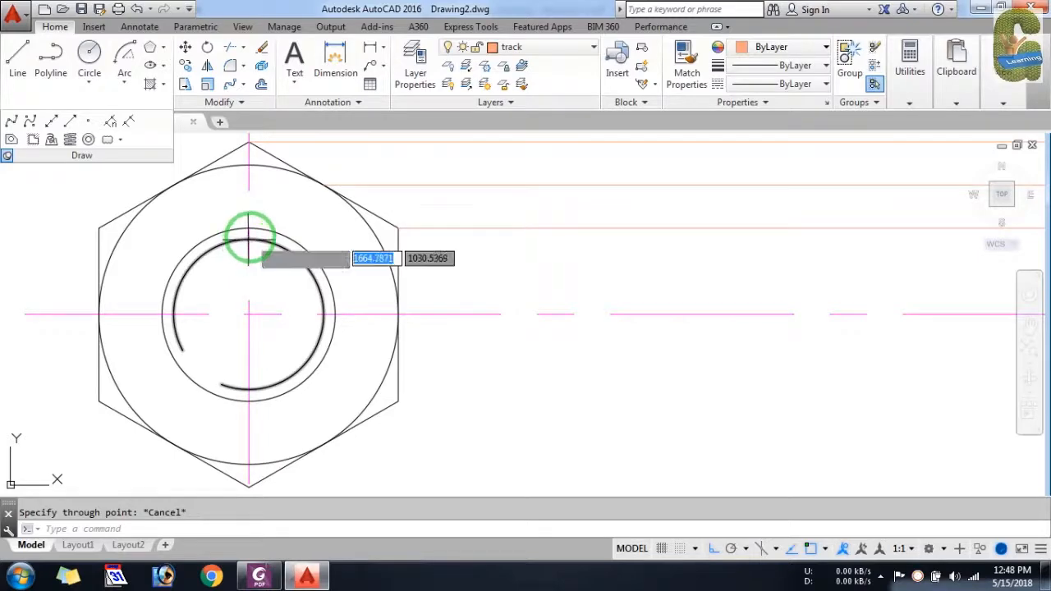
key("Return")
left_click(248, 240)
left_click(458, 241)
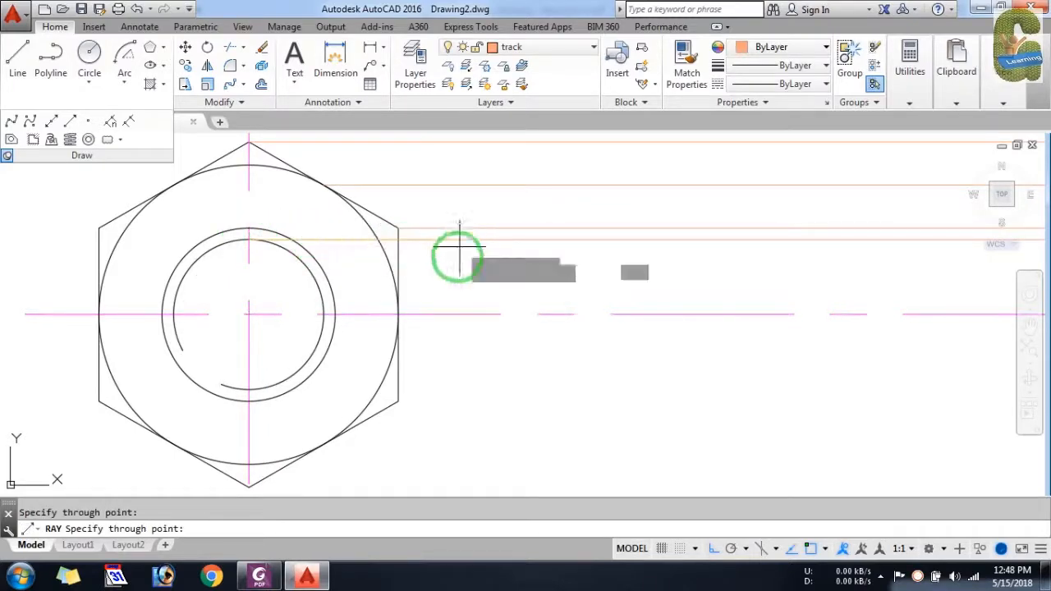
key("Return")
Mirror the four horizontal rays about the horizontal centre line, keeping the source objects
scroll(367, 291, "down", 2)
left_click(486, 284)
left_click(434, 157)
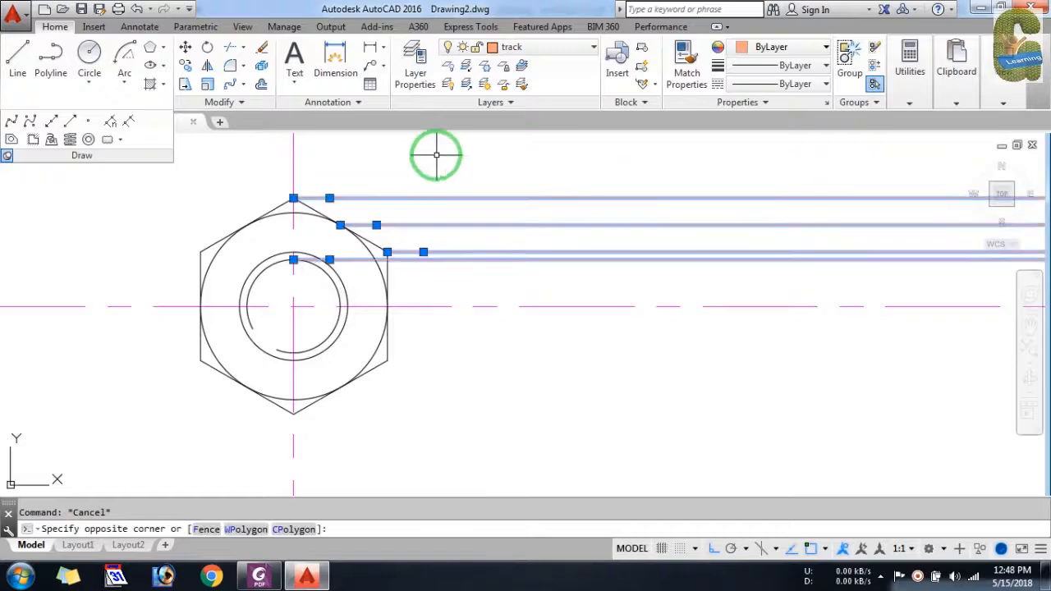
left_click(207, 69)
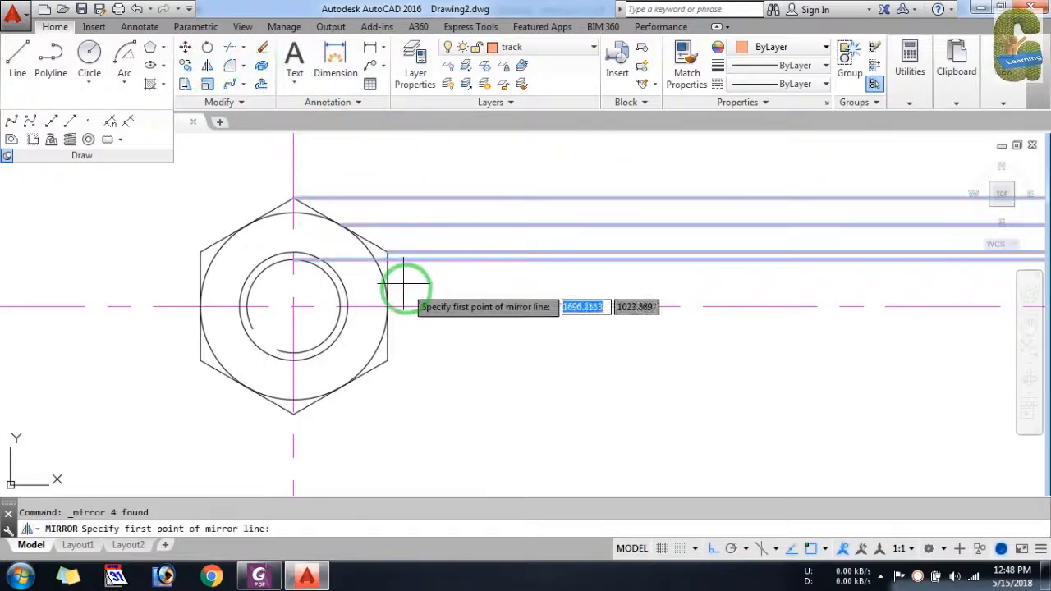
left_click(387, 306)
left_click(455, 305)
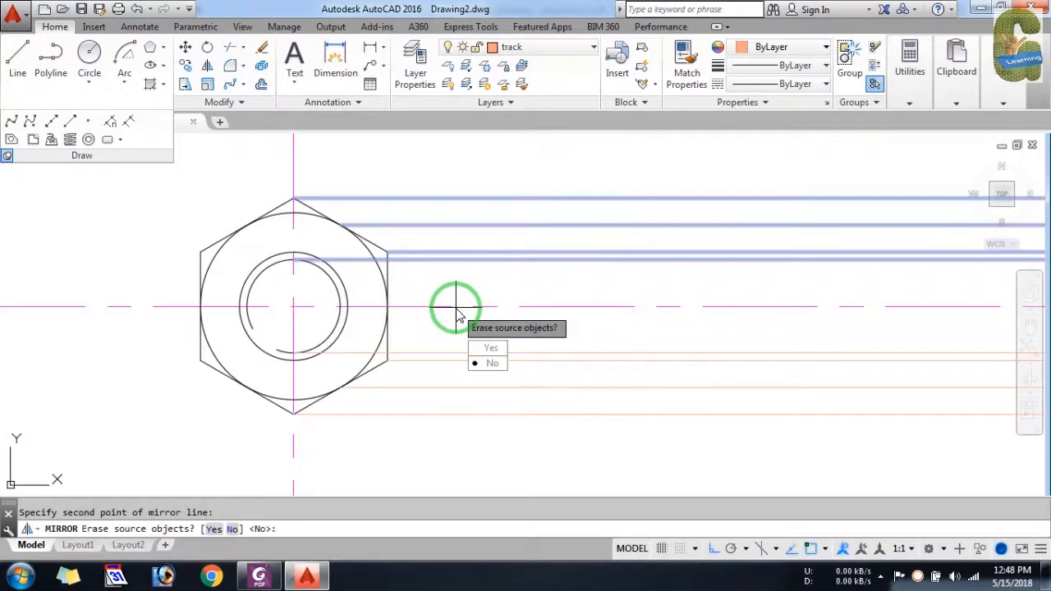
key("Return")
Make layer 0 current and draw a vertical line to the right of the hexagon, crossing all the projected rays
scroll(458, 311, "down", 3)
scroll(608, 385, "up", 2)
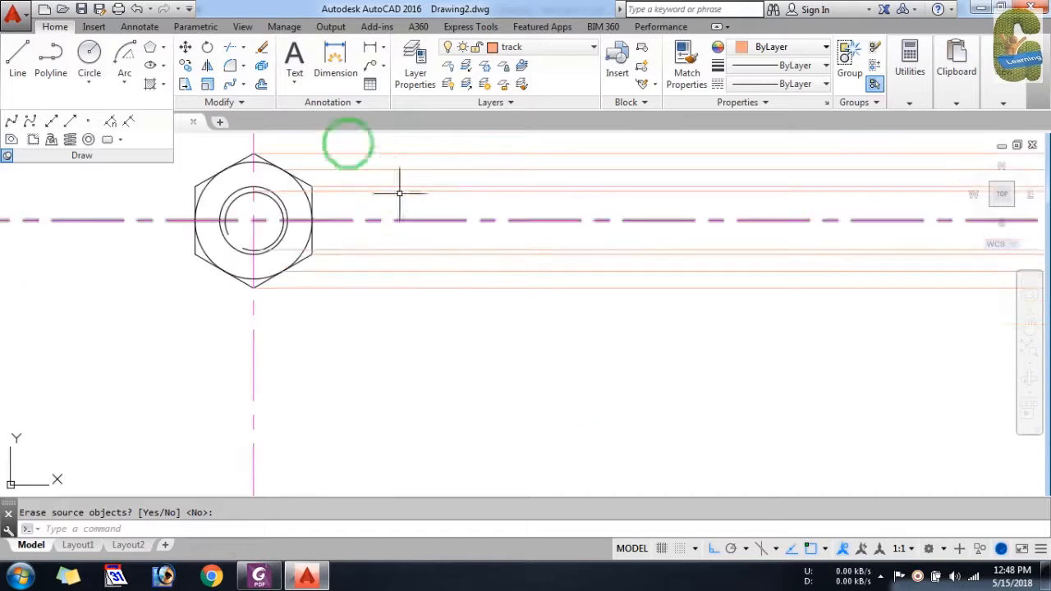
left_click(534, 47)
left_click(527, 67)
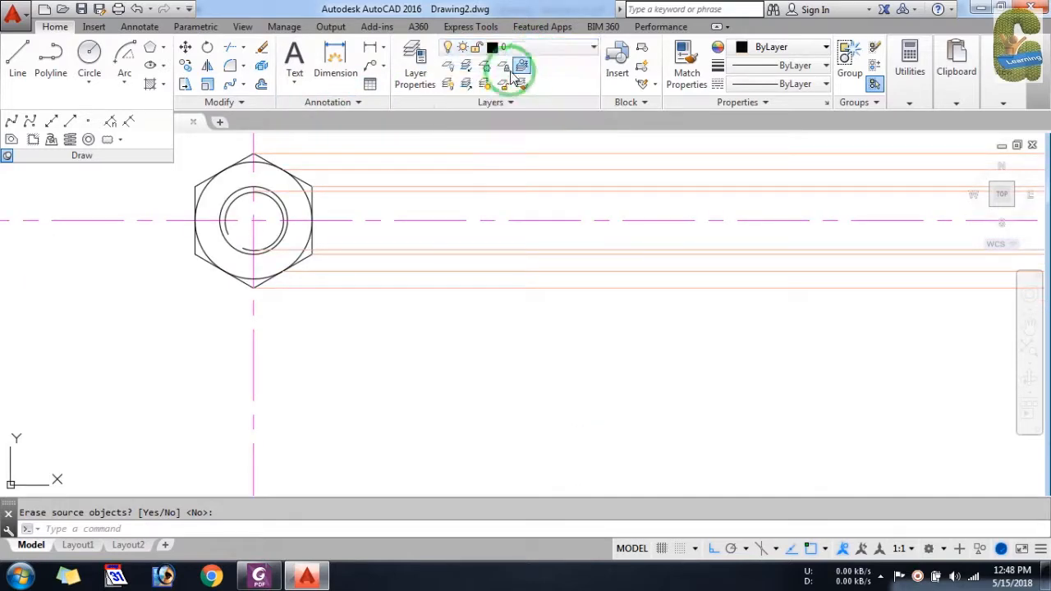
left_click(17, 61)
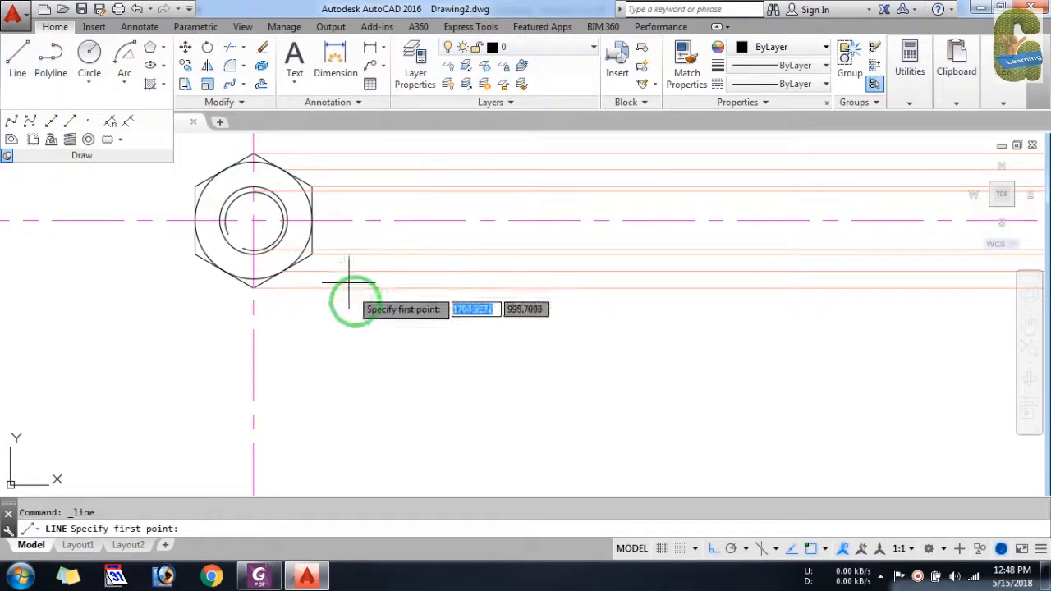
scroll(344, 298, "down", 3)
left_click(389, 182)
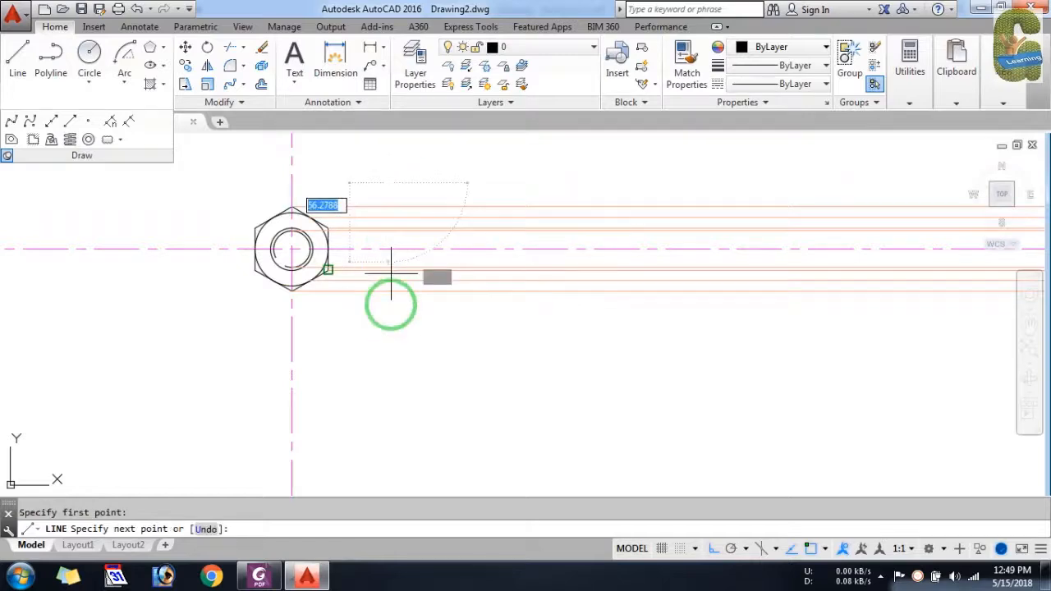
left_click(389, 317)
key("Escape")
Trim both ends of the vertical line where they extend beyond the outermost rays
type("te cor")
key("Return")
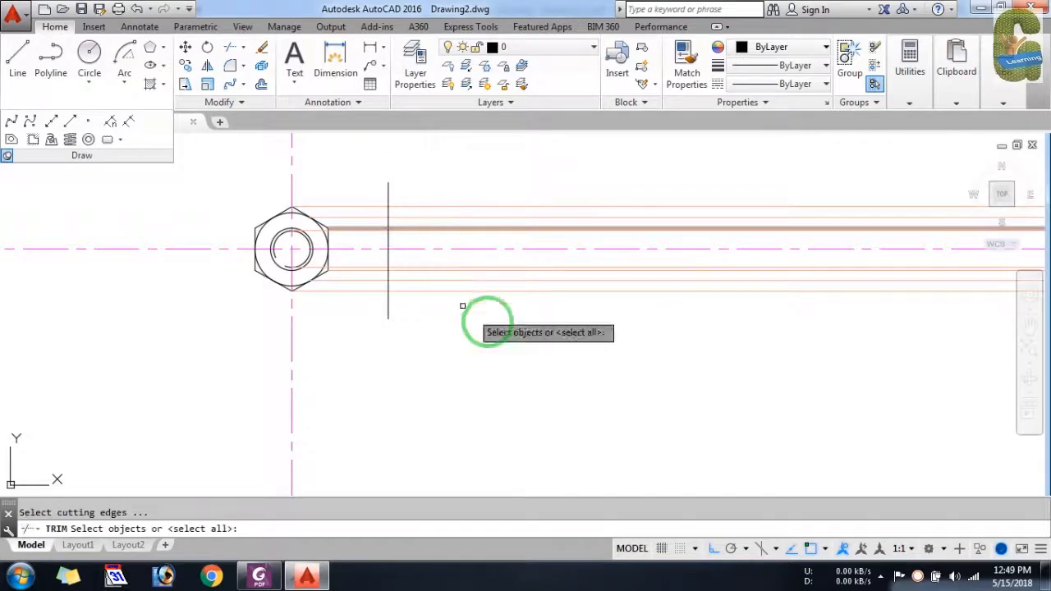
left_click(490, 320)
left_click(367, 176)
key("Return")
left_click(403, 192)
left_click(367, 181)
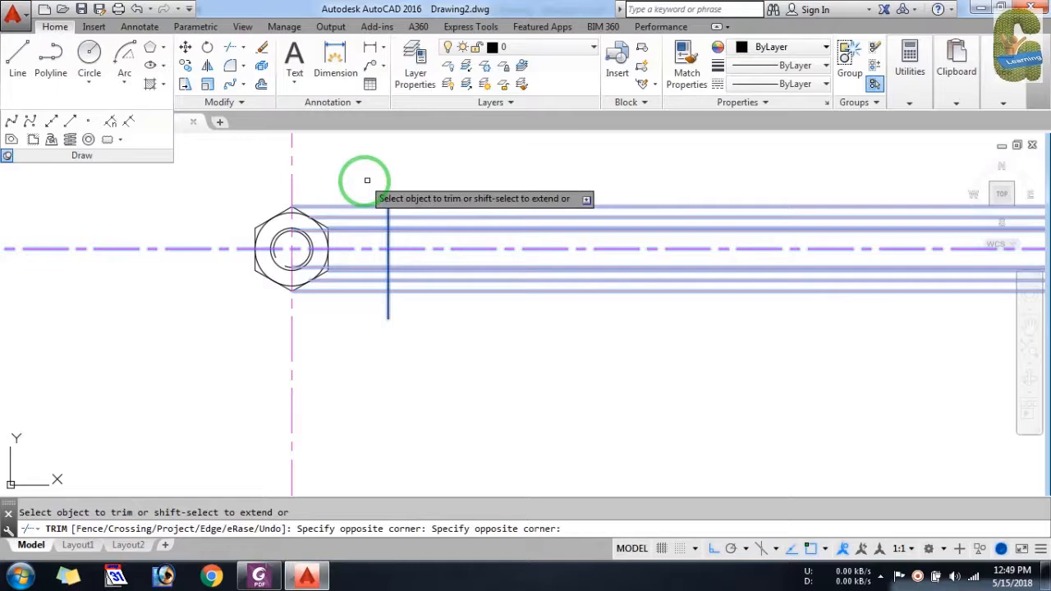
left_click(417, 336)
left_click(352, 304)
key("Return")
Check the bolt head's thickness in the reference figure and offset the vertical line 22.5 to the right
scroll(406, 256, "up", 2)
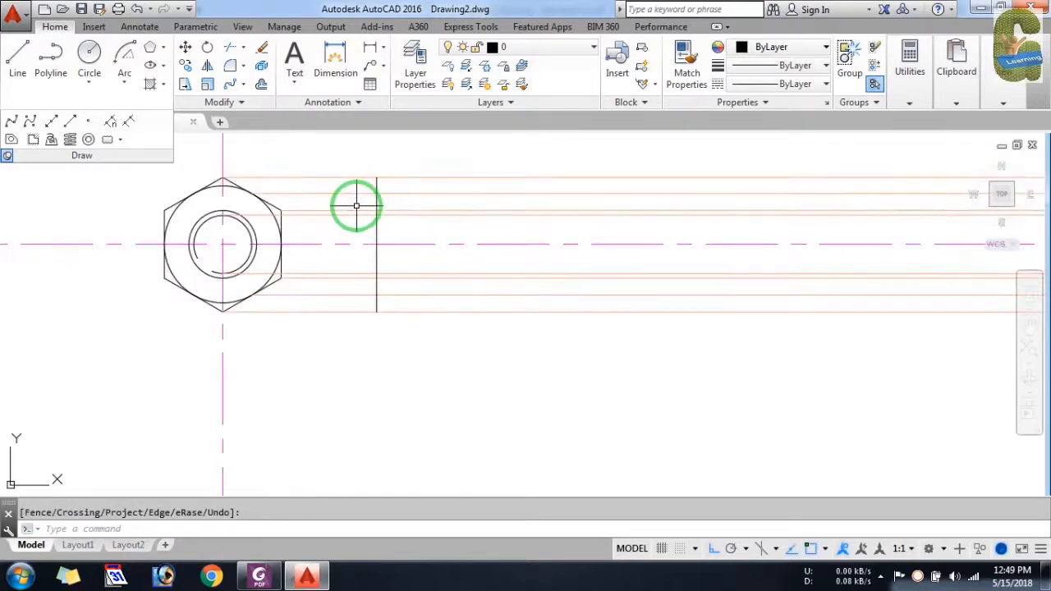
type("o")
key("Return")
key("alt+Tab")
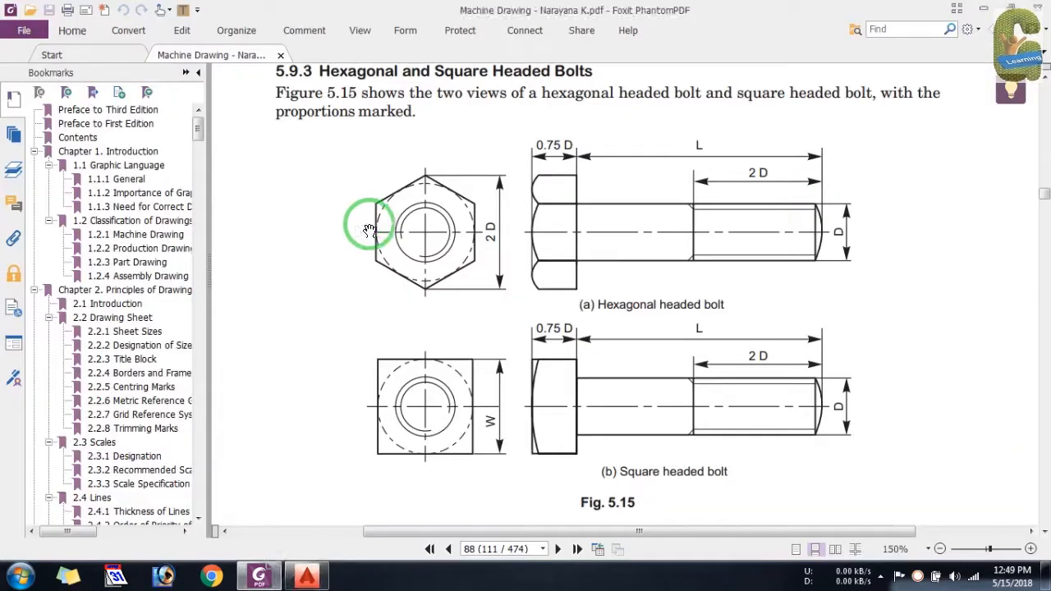
key("alt+Tab")
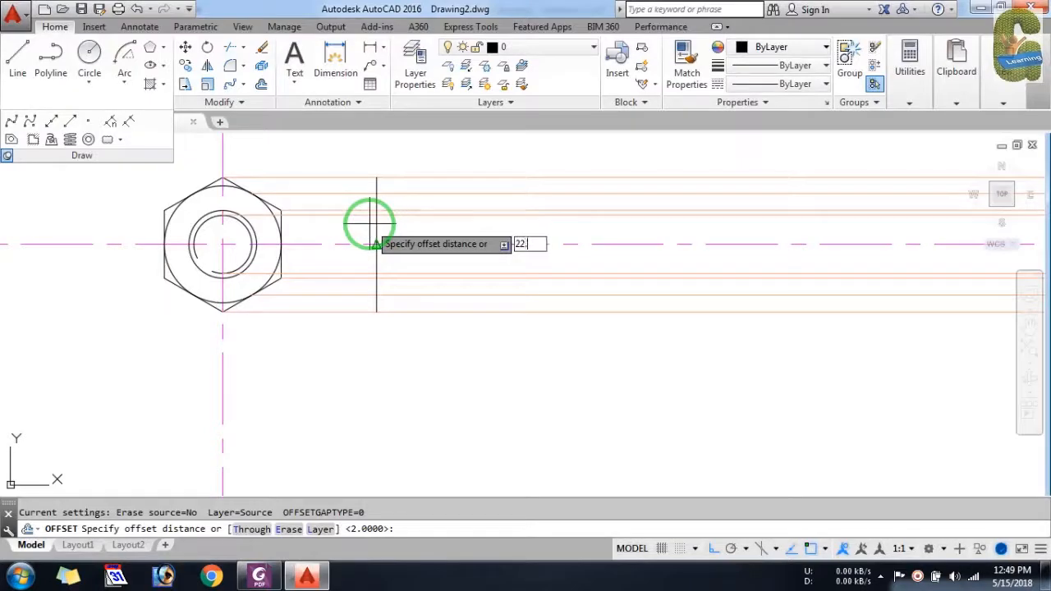
key("Return")
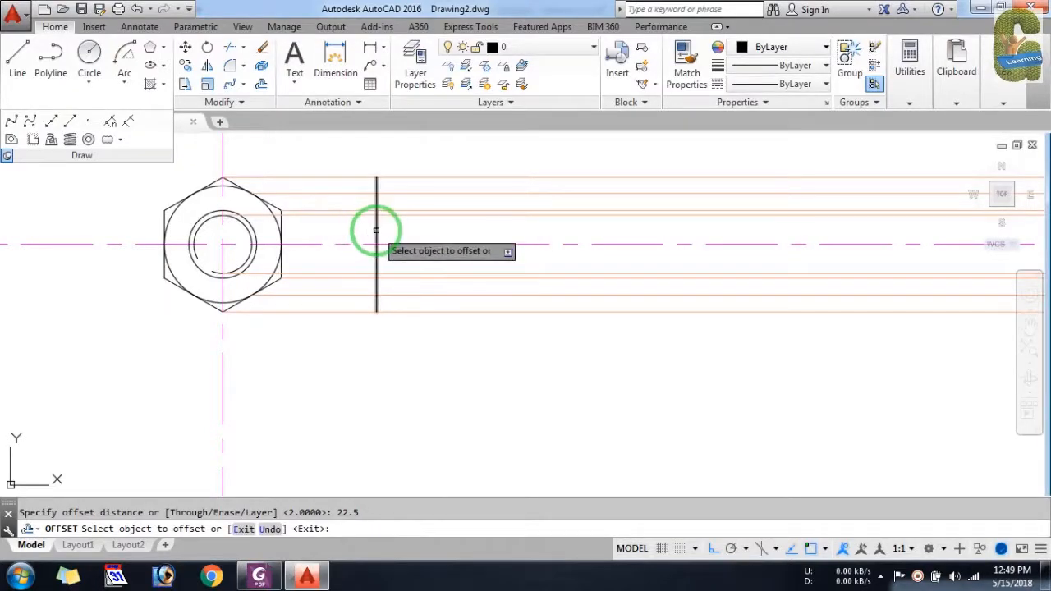
left_click(376, 232)
left_click(428, 230)
key("Escape")
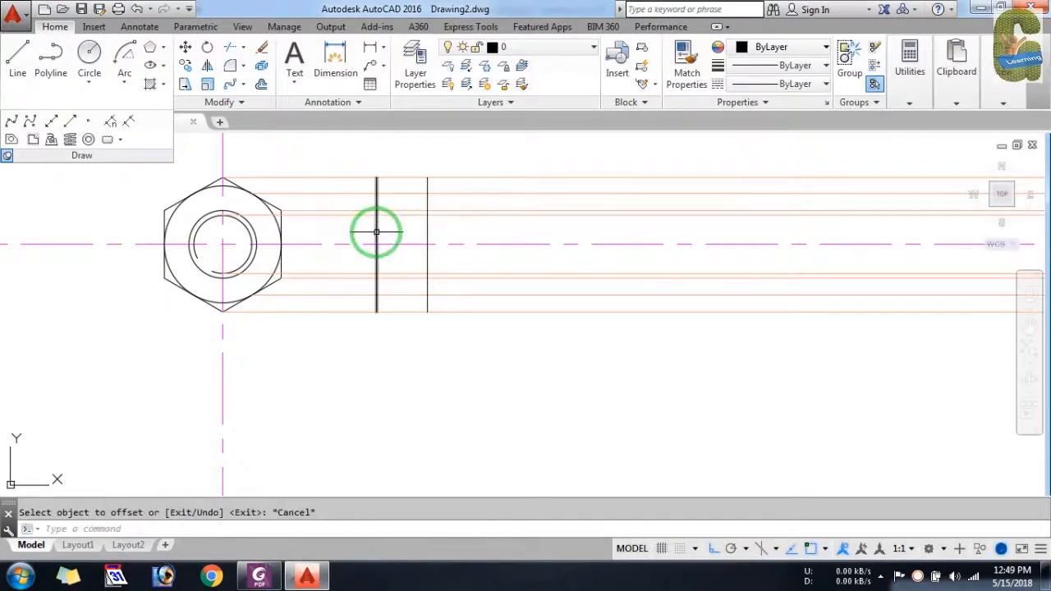
Look up the chamfer arc radius for hexagonal heads in the reference PDF, including the preceding nut figures, and return to the drawing
scroll(399, 230, "up", 2)
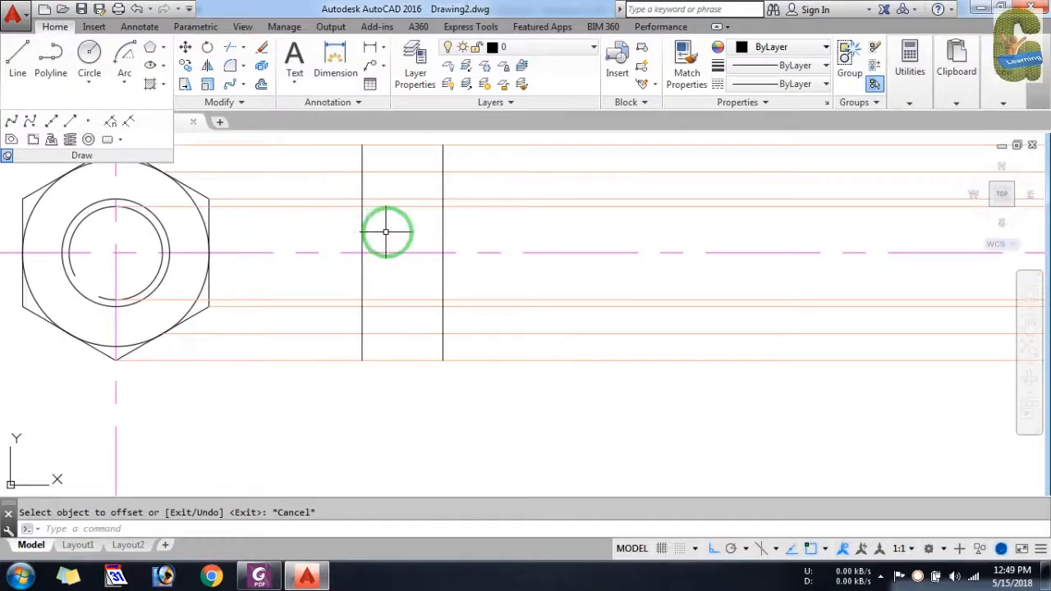
key("alt+Tab")
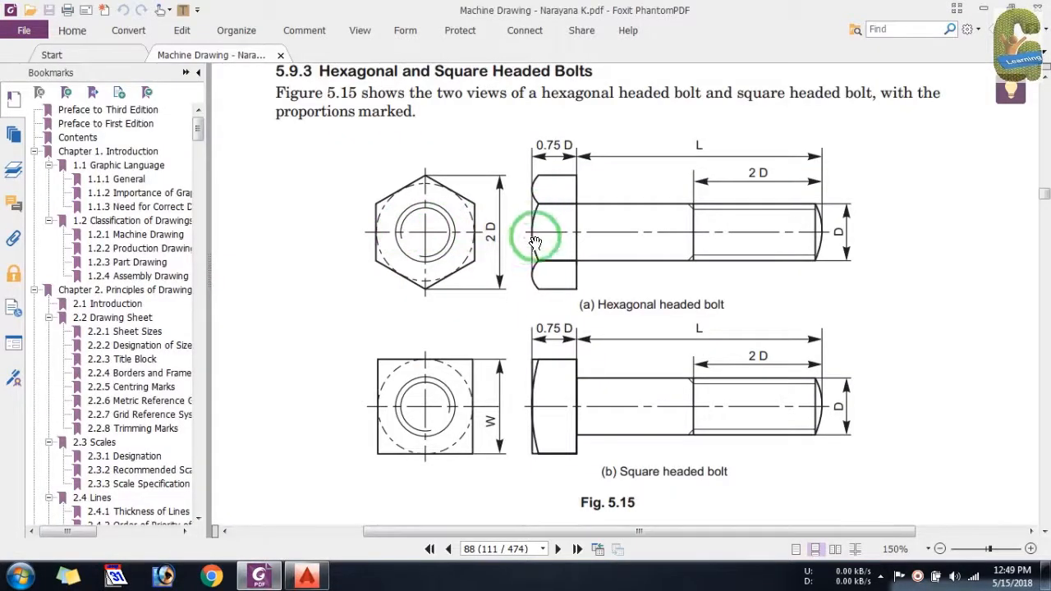
scroll(534, 226, "up", 10)
scroll(445, 260, "up", 10)
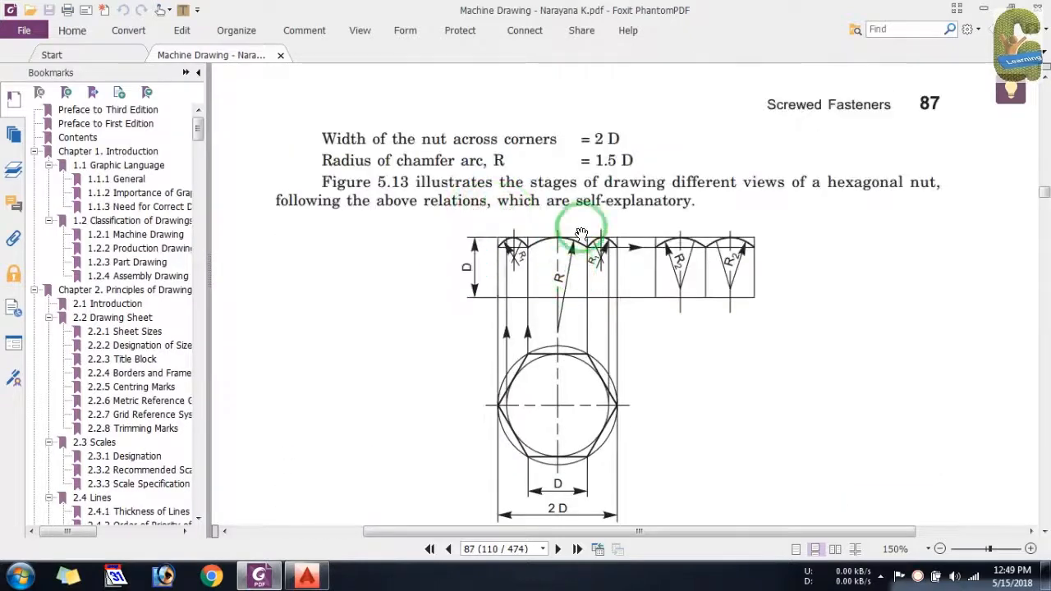
scroll(611, 182, "down", 20)
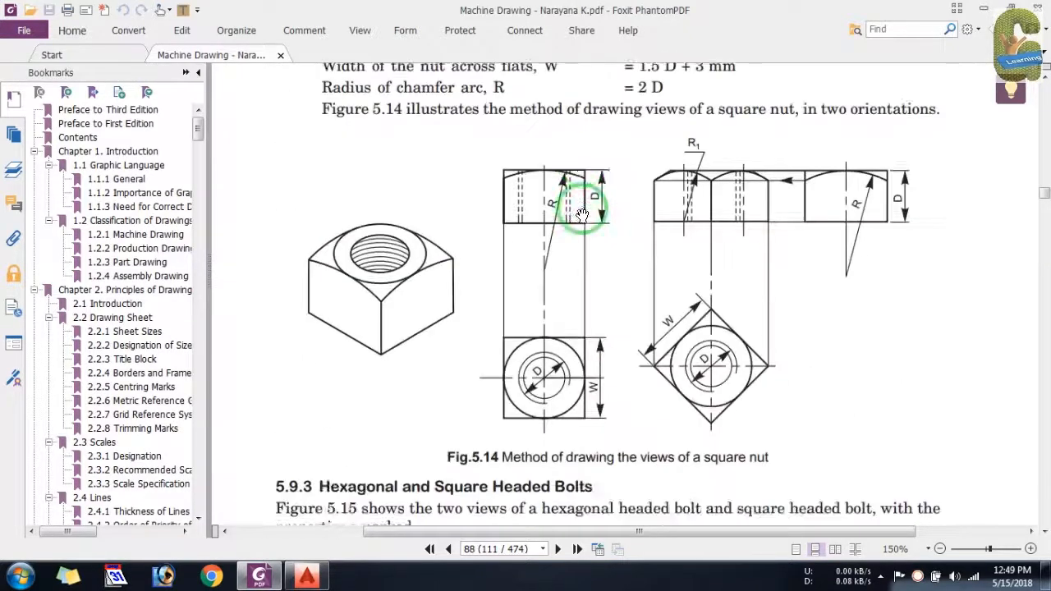
scroll(581, 215, "down", 3)
key("alt+Tab")
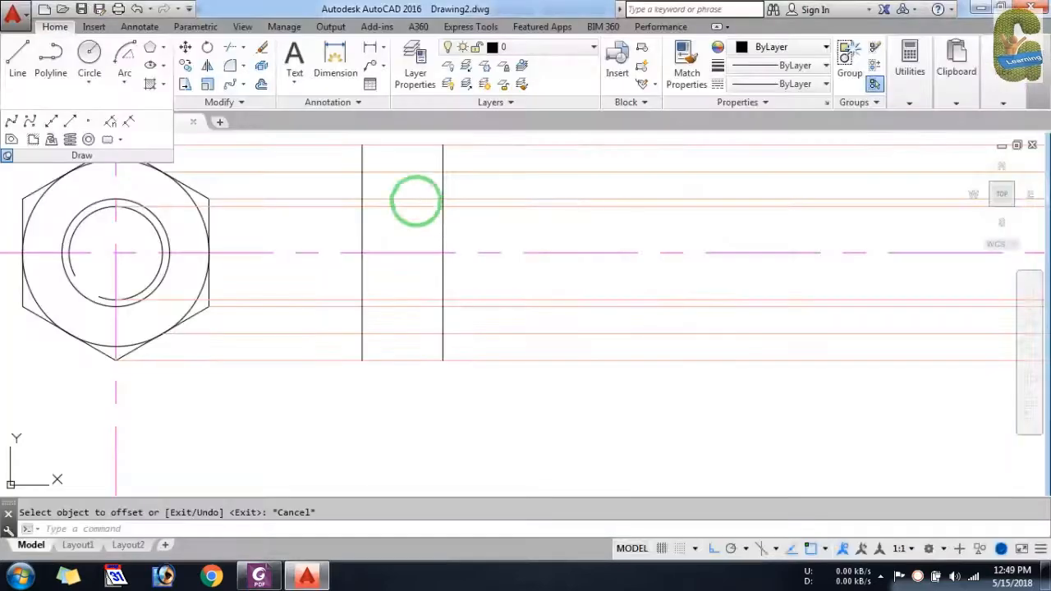
Draw a circle of radius 45 centred above the projected rays, to the right of the two vertical head lines
left_click(89, 54)
scroll(368, 336, "down", 3)
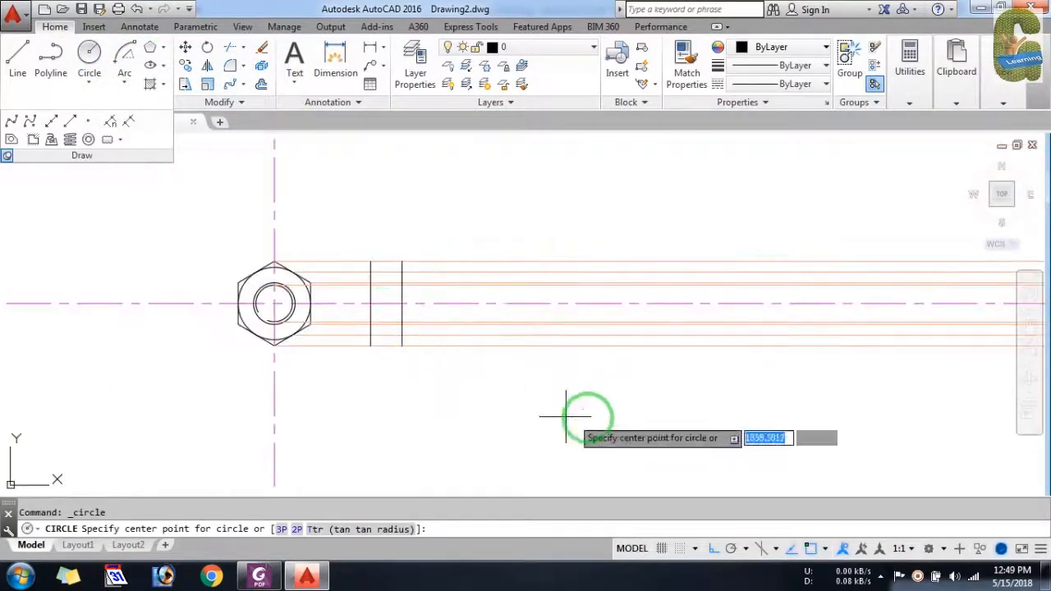
left_click(542, 203)
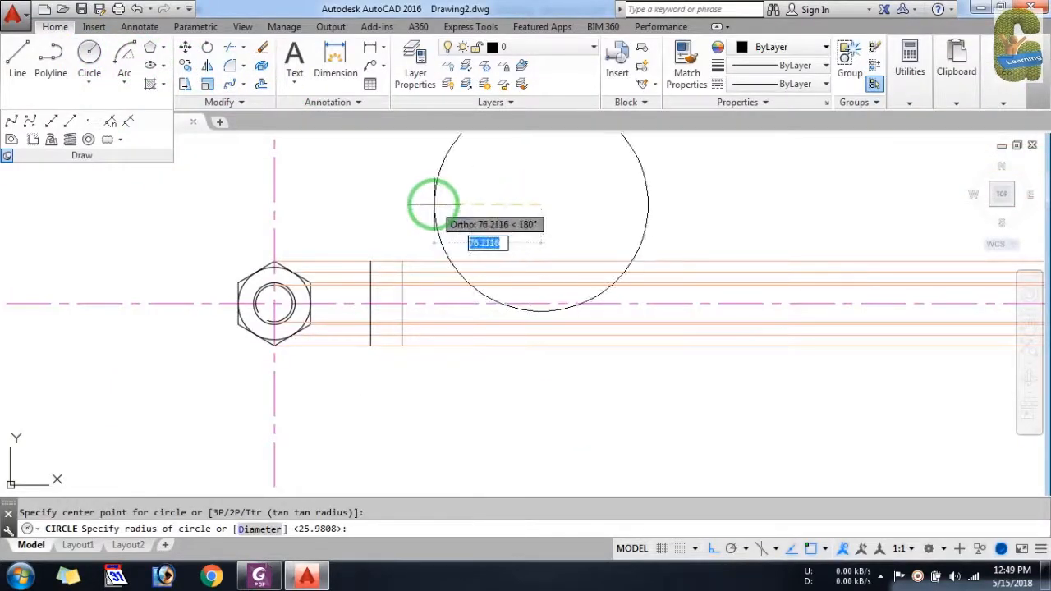
type("4")
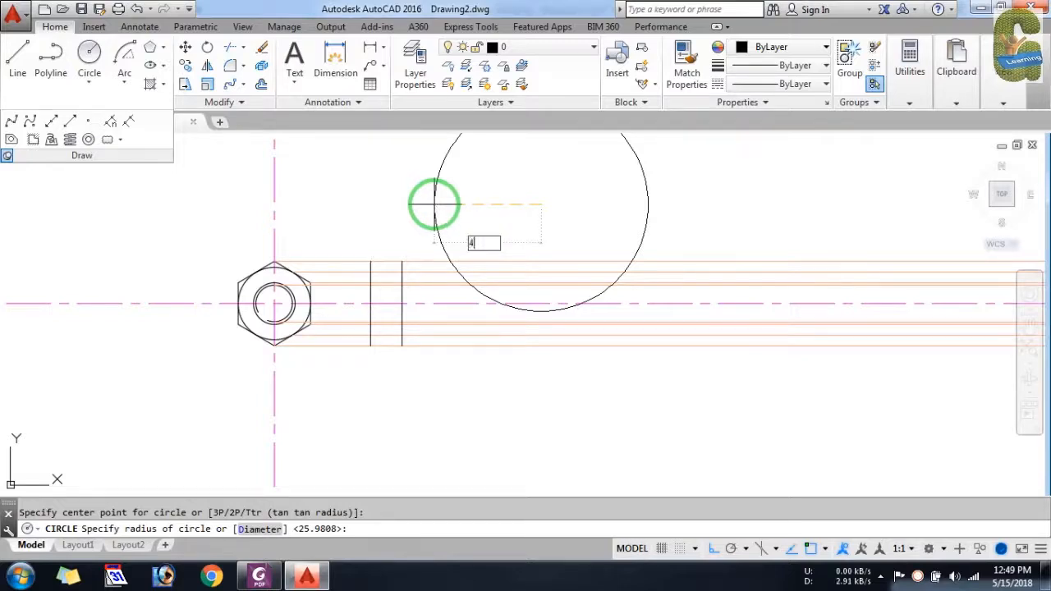
type("5")
key("Return")
Move the circle by its left quadrant to the intersection of the head's left vertical line and the horizontal centre line
left_click(467, 206)
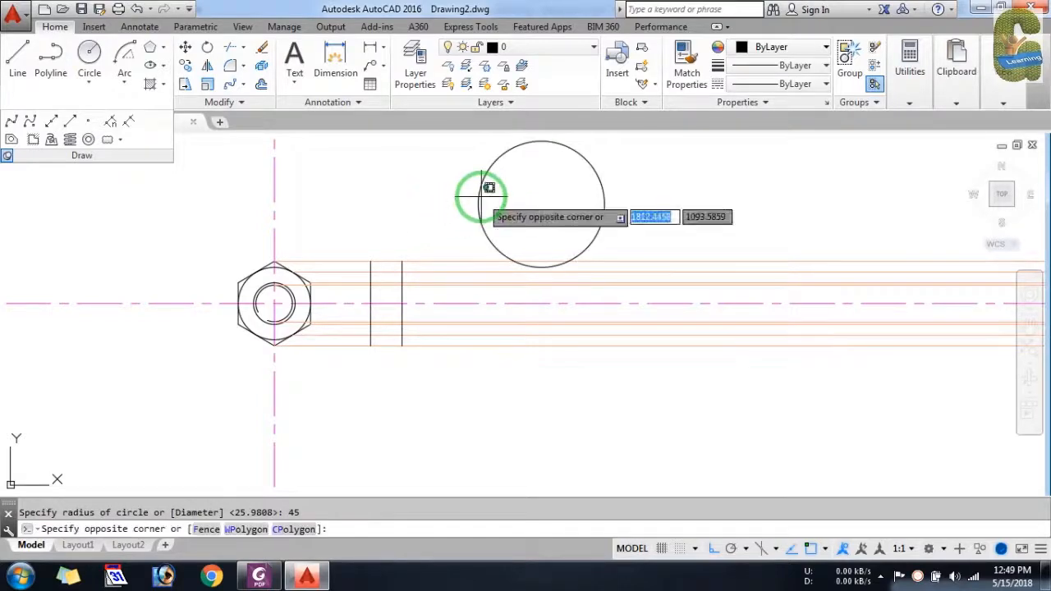
left_click(394, 210)
type("m")
key("Return")
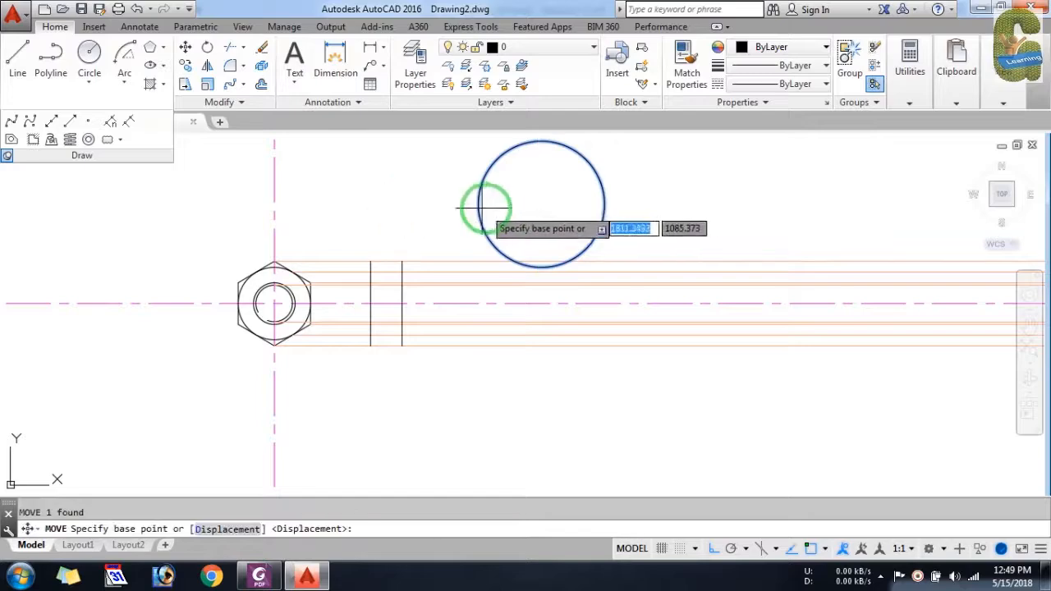
left_click(476, 206)
scroll(416, 300, "up", 2)
scroll(386, 298, "up", 2)
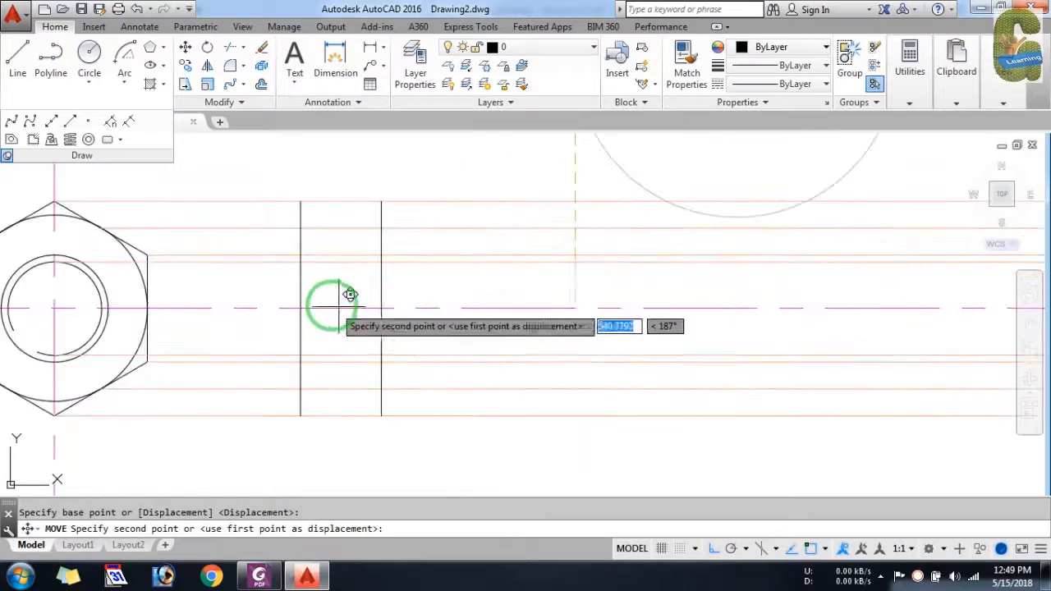
left_click(300, 300)
scroll(332, 297, "down", 2)
scroll(333, 293, "up", 2)
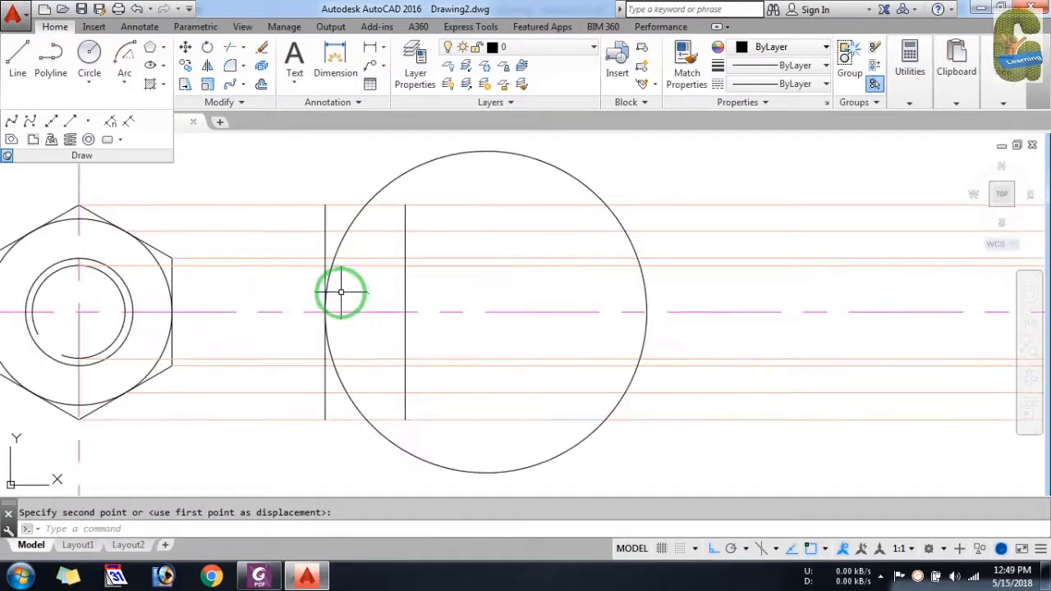
Trim the large circle outside the two rays from the hexagon's side corners and delete the leftover right-hand arc
type("tr")
key("Return")
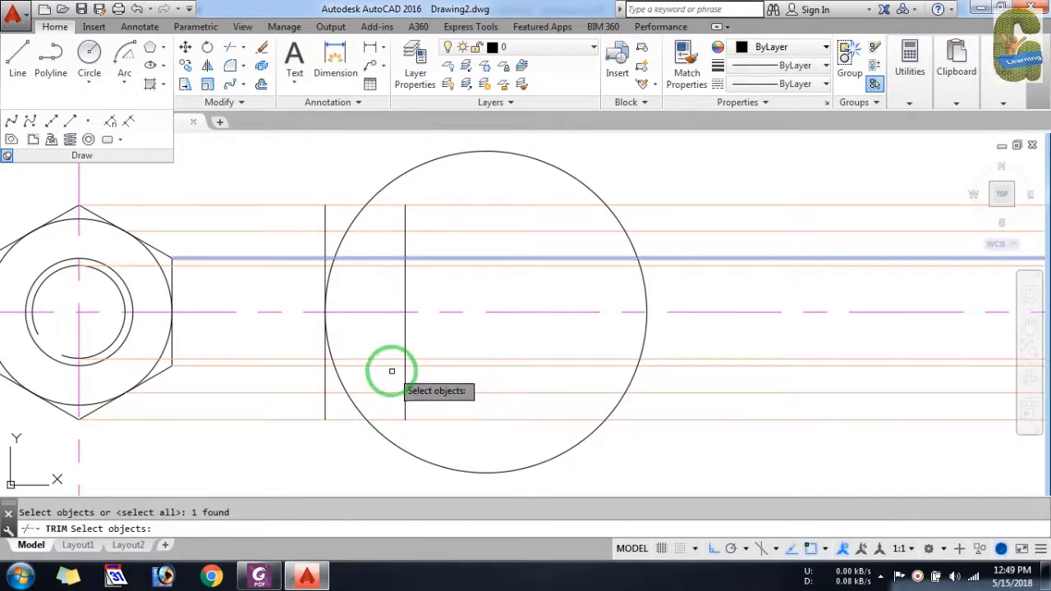
left_click(394, 364)
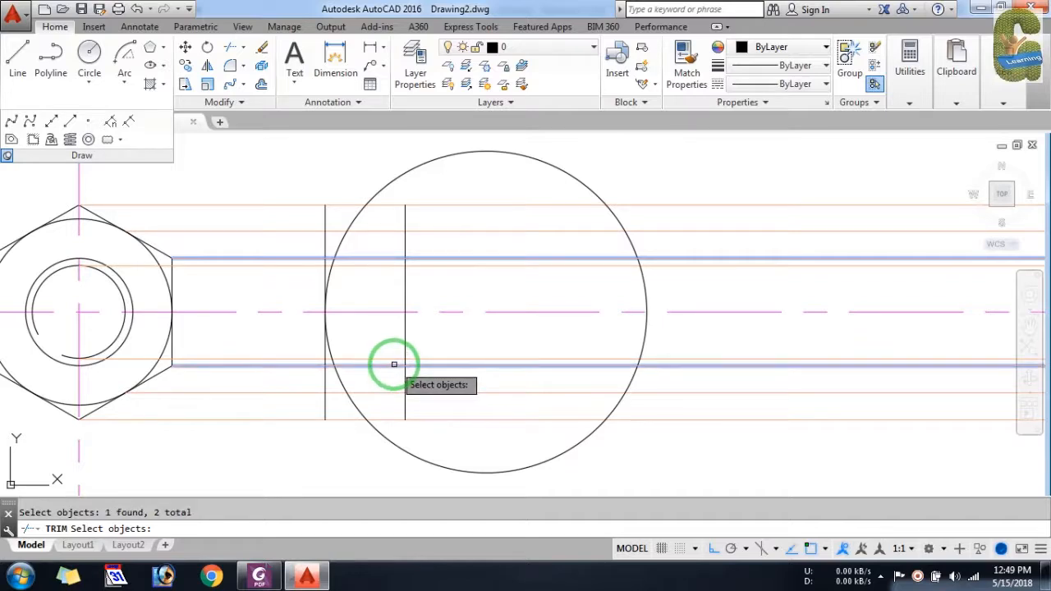
key("Return")
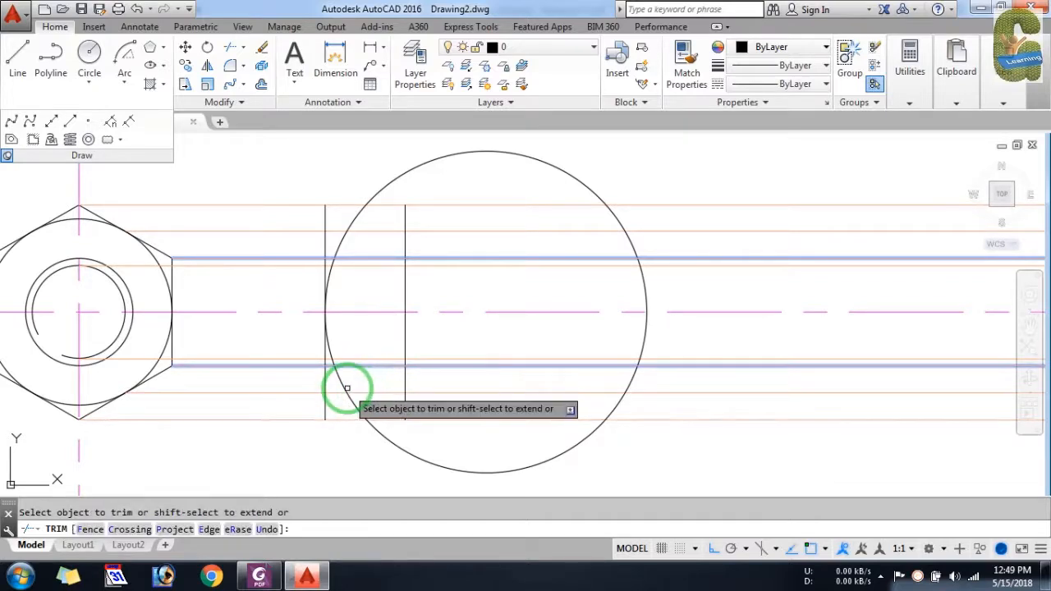
left_click(347, 389)
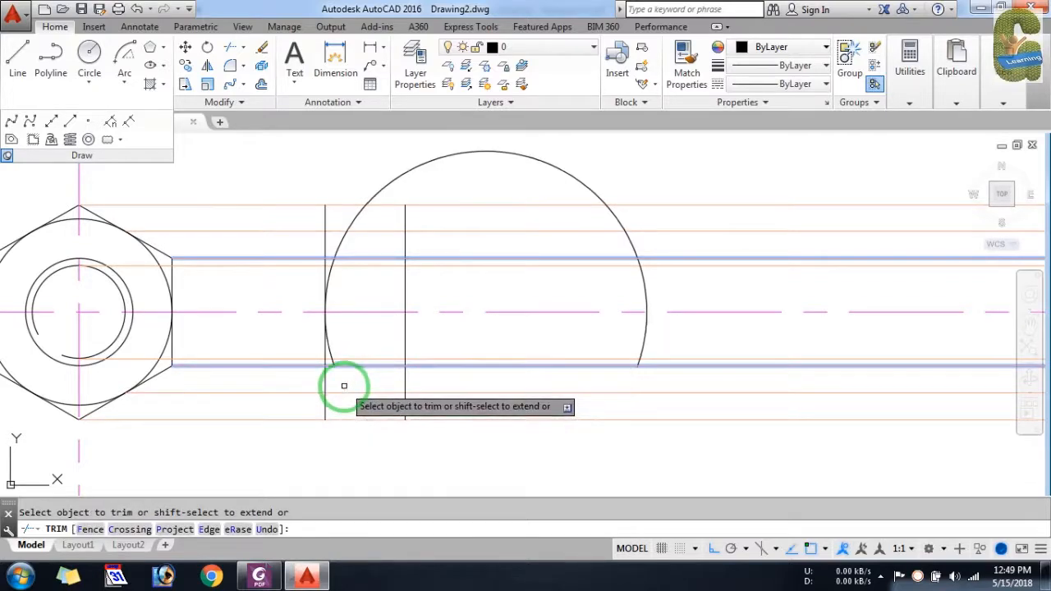
left_click(454, 156)
key("Return")
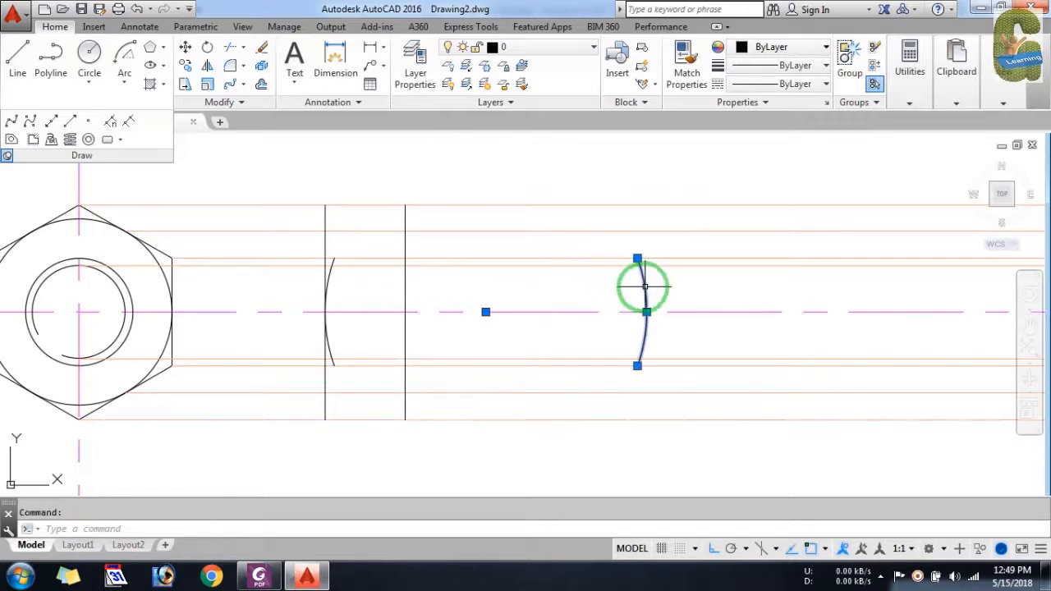
key("Delete")
Make the track layer current and draw a vertical construction line through the chamfer arc's upper endpoint
scroll(329, 284, "up", 2)
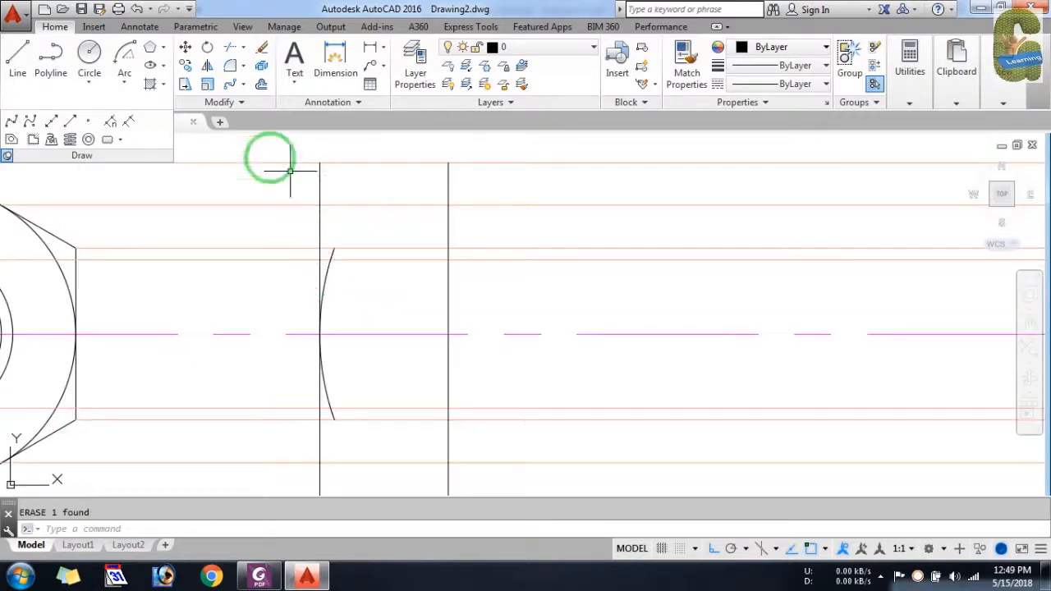
left_click(51, 122)
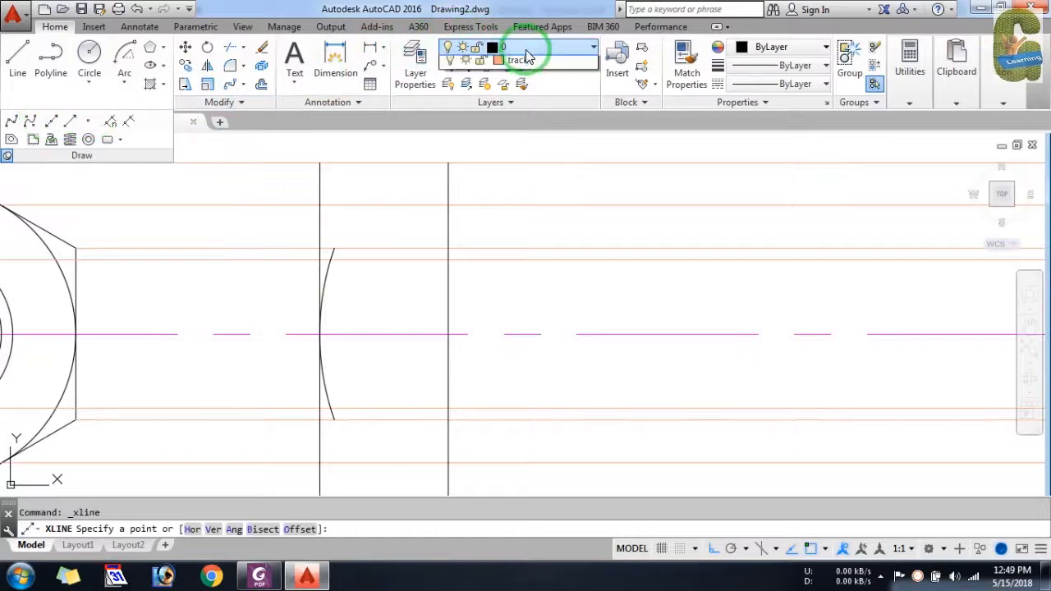
left_click(528, 48)
left_click(514, 121)
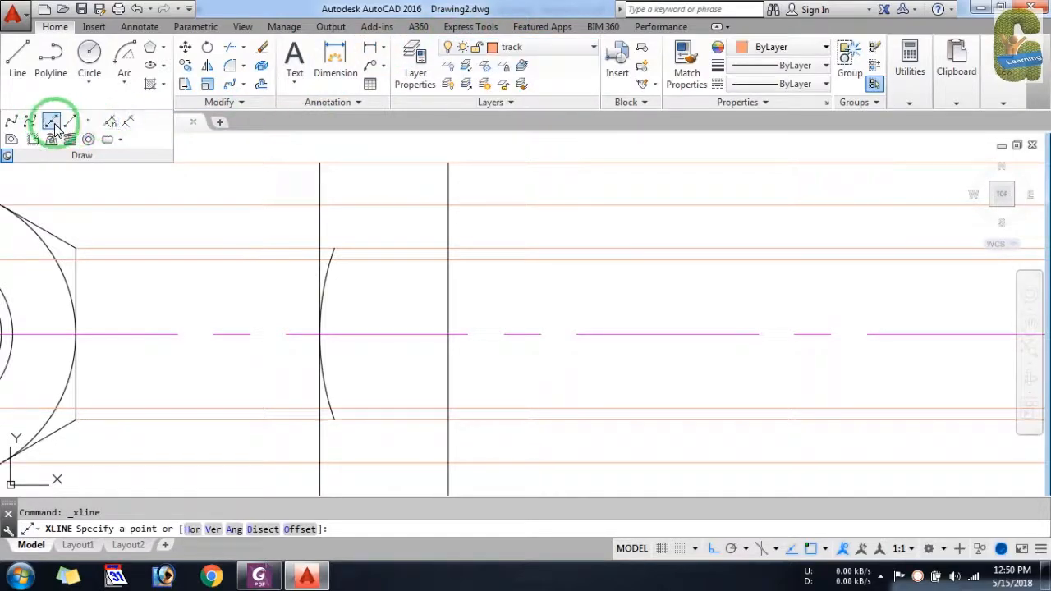
left_click(334, 247)
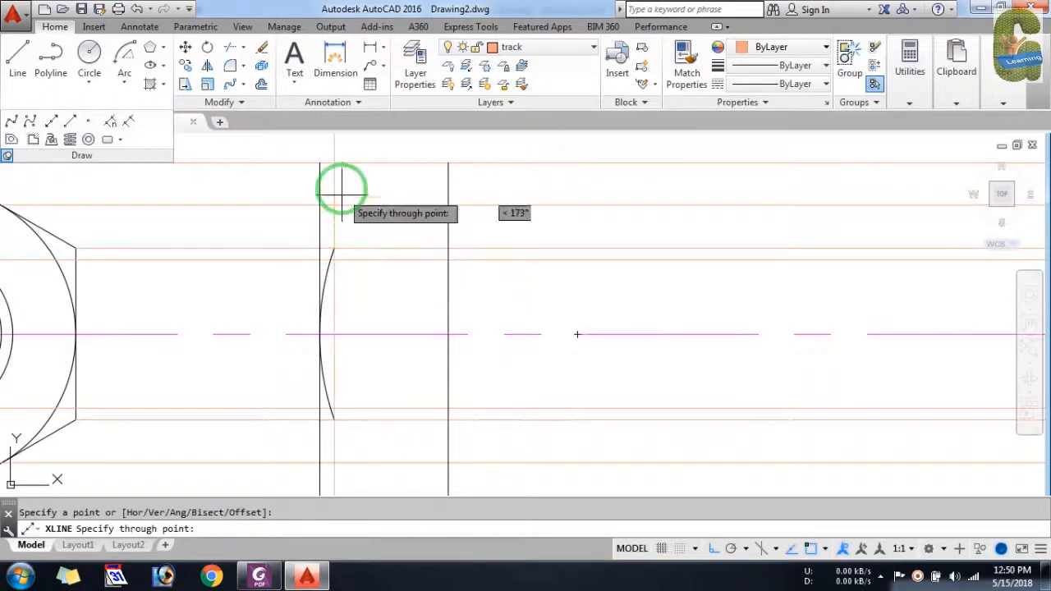
left_click(336, 183)
scroll(439, 190, "down", 4)
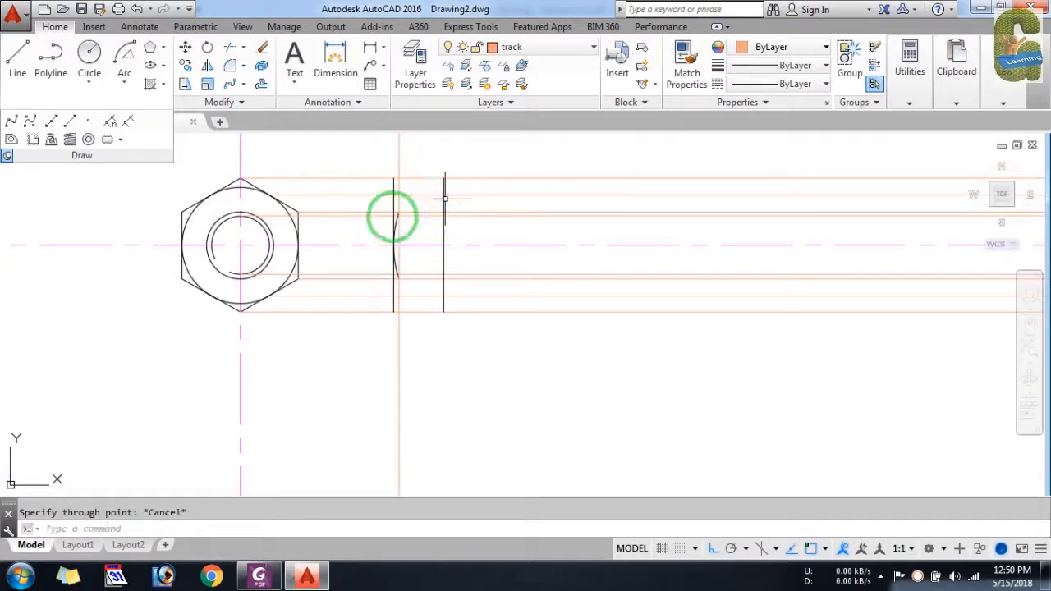
Draw a 3-point circle through the arc's upper end, the head's left line at the second ray, and the construction line at the top ray
scroll(393, 209, "up", 2)
left_click(96, 63)
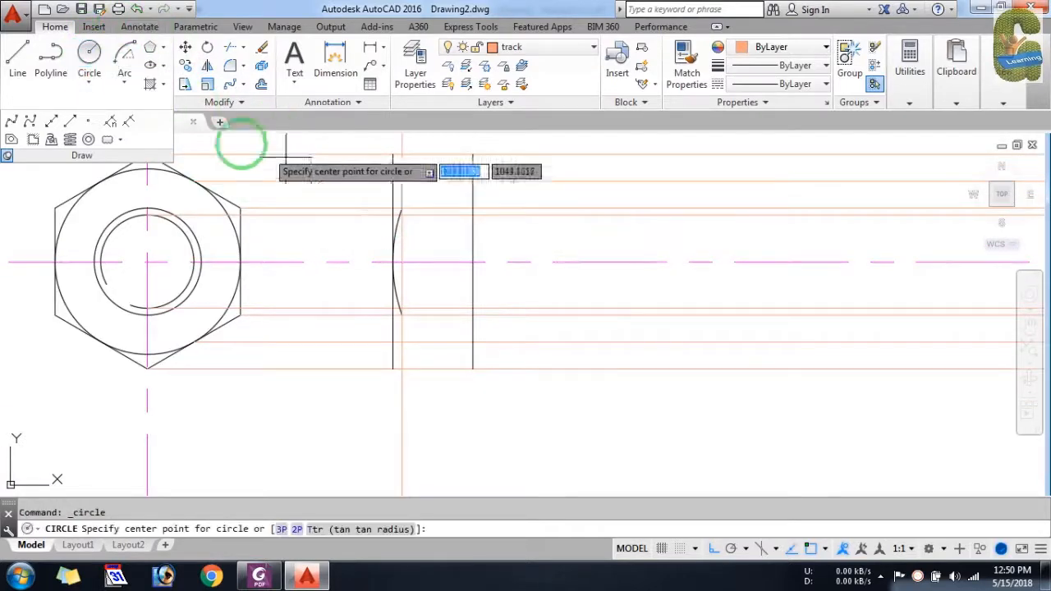
left_click(88, 76)
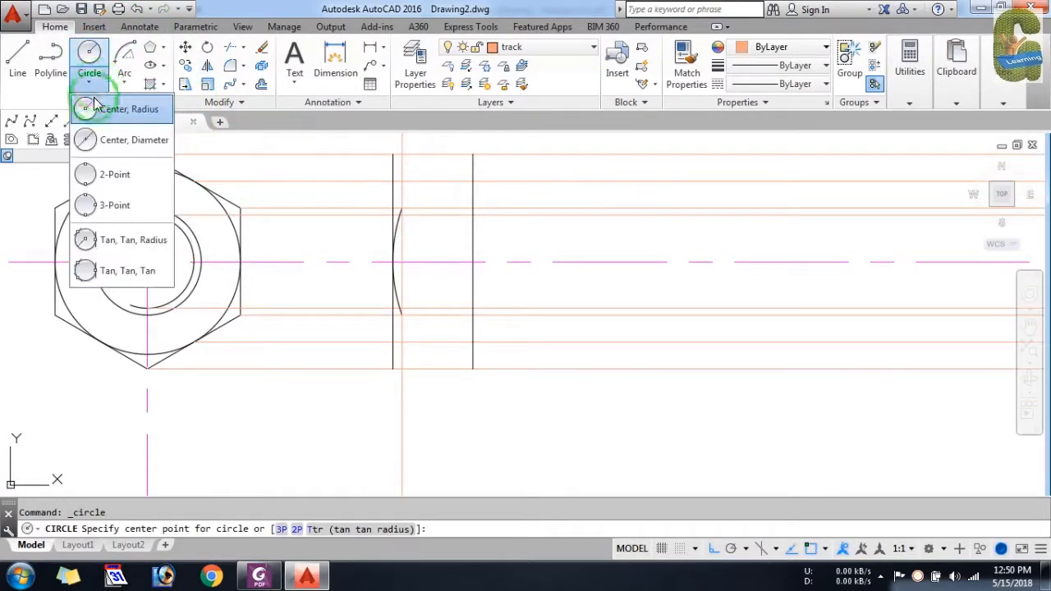
left_click(110, 205)
left_click(400, 209)
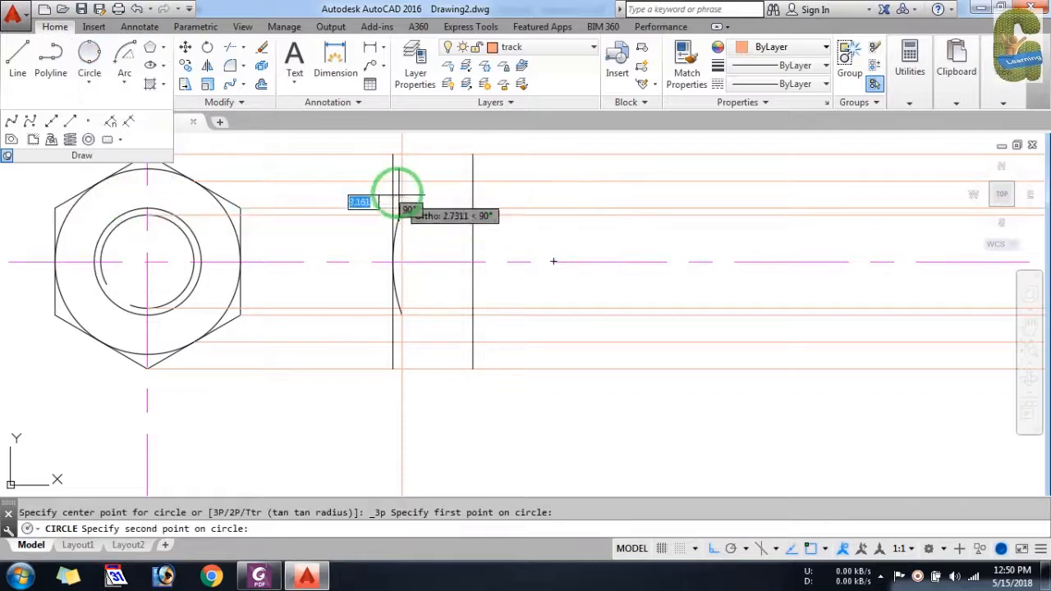
left_click(395, 176)
left_click(402, 155)
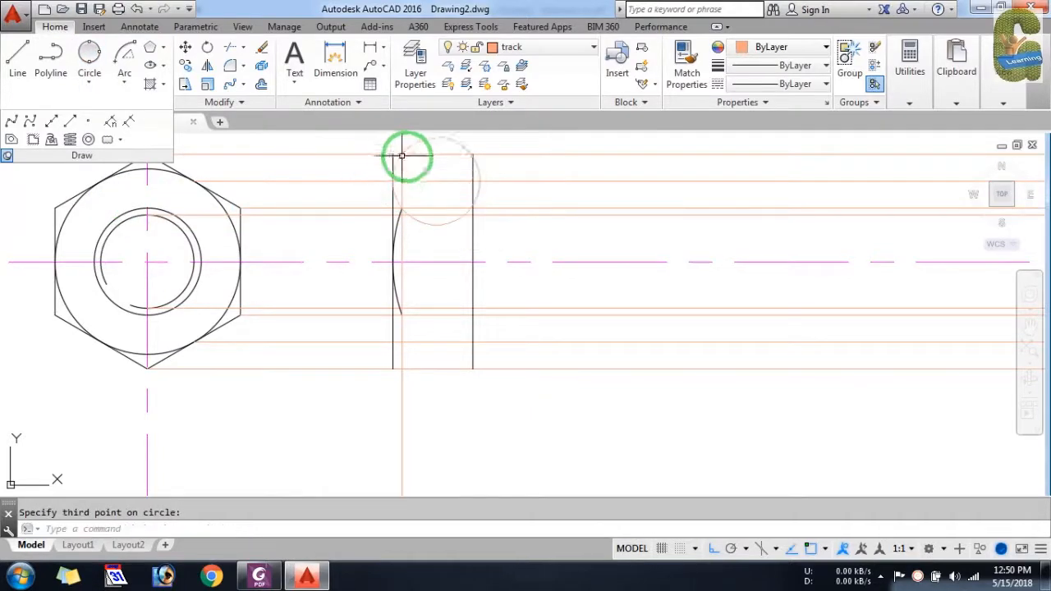
Transfer the small 3-point circle to layer 0
left_click(418, 143)
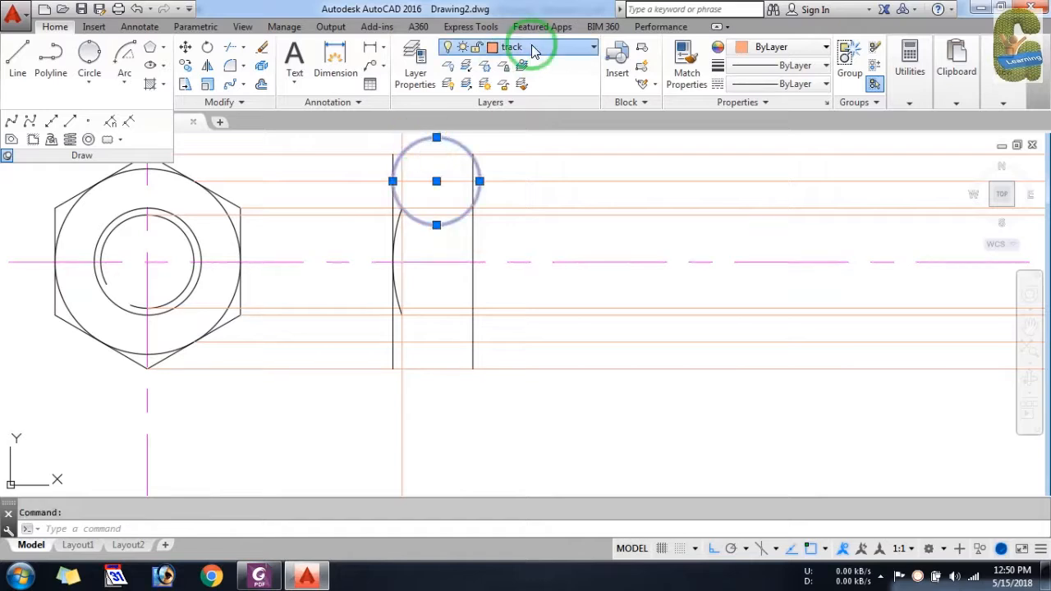
left_click(517, 48)
left_click(540, 65)
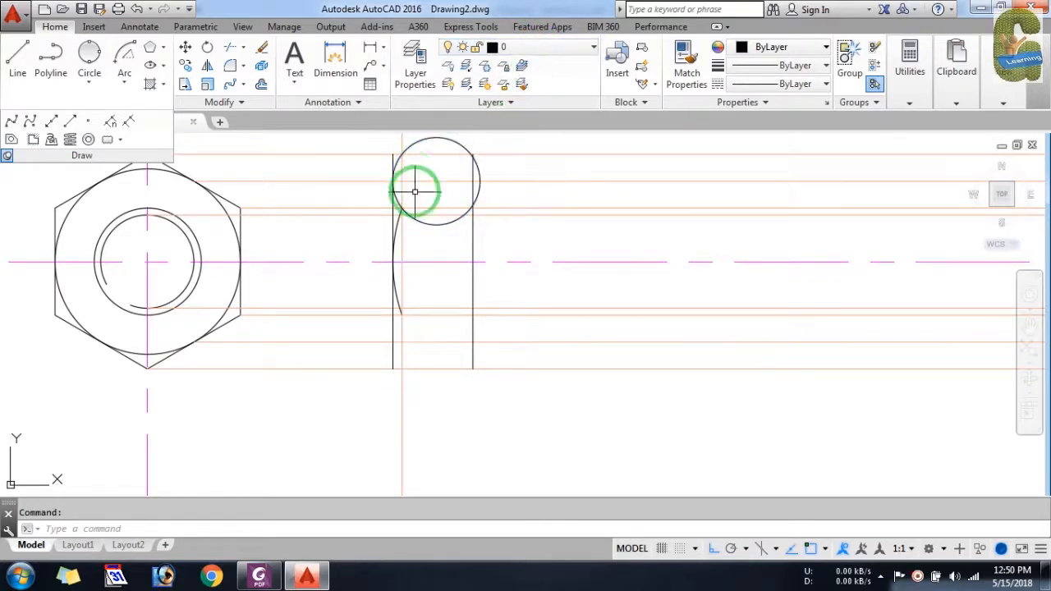
Trim the small circle above the top ray and below the hexagon's upper side-corner ray, and erase the leftover right-hand arc
scroll(417, 165, "up", 2)
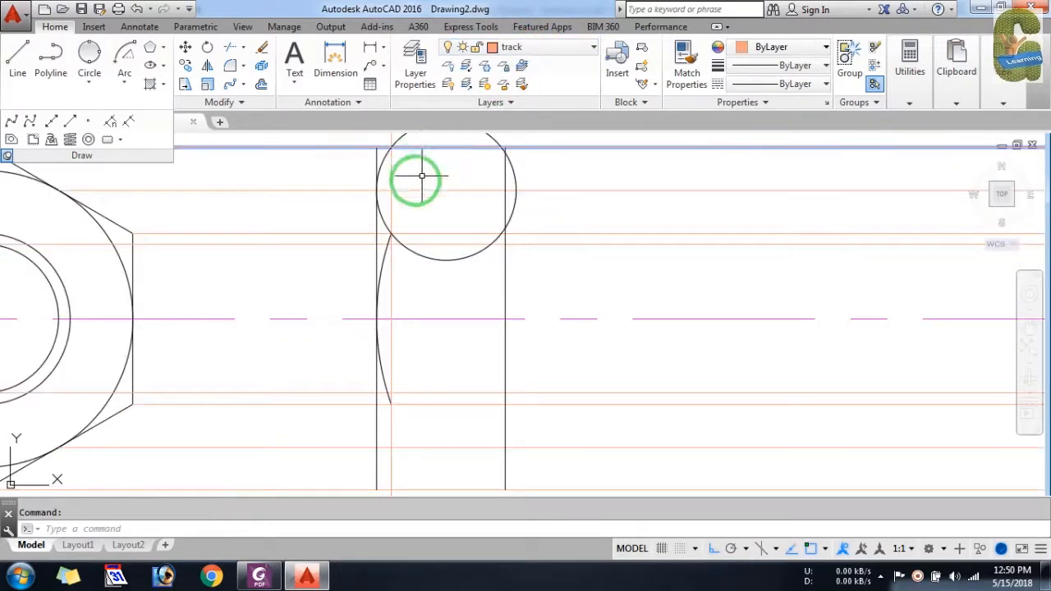
key("Return")
key("Return")
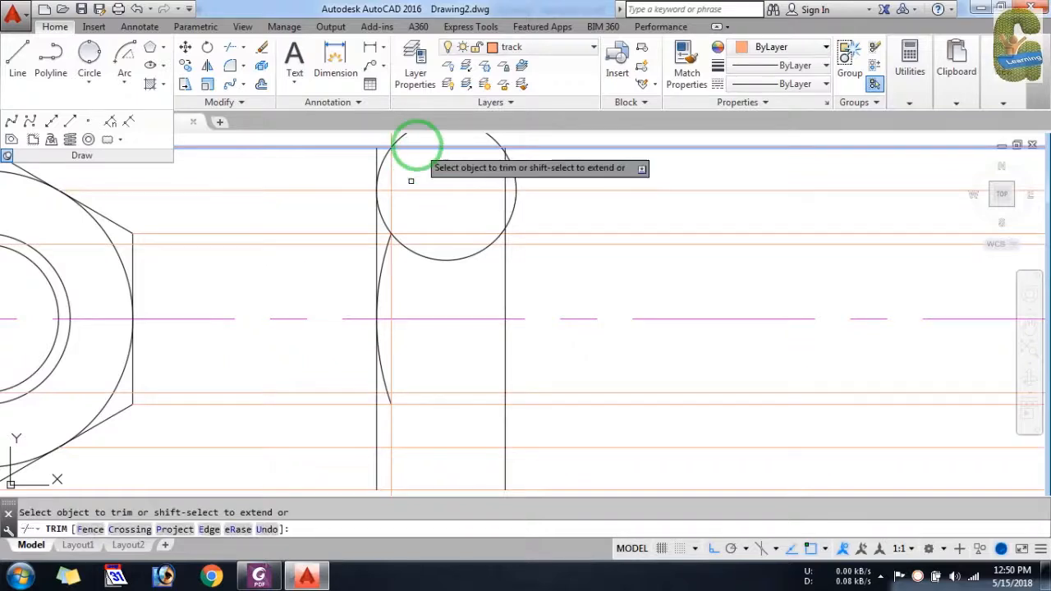
left_click(404, 134)
key("Return")
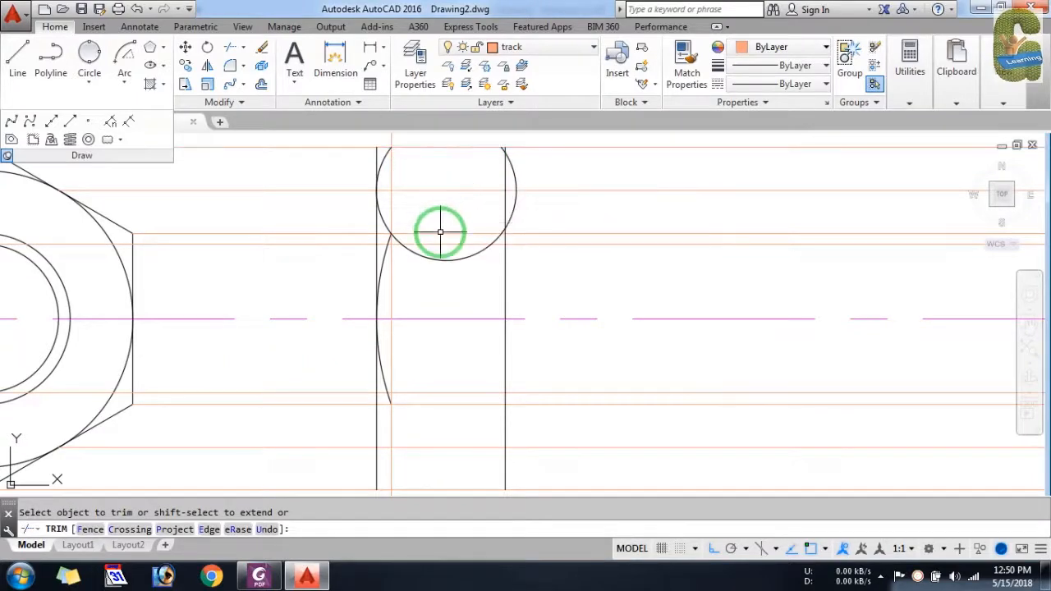
key("Return")
left_click(441, 232)
key("Return")
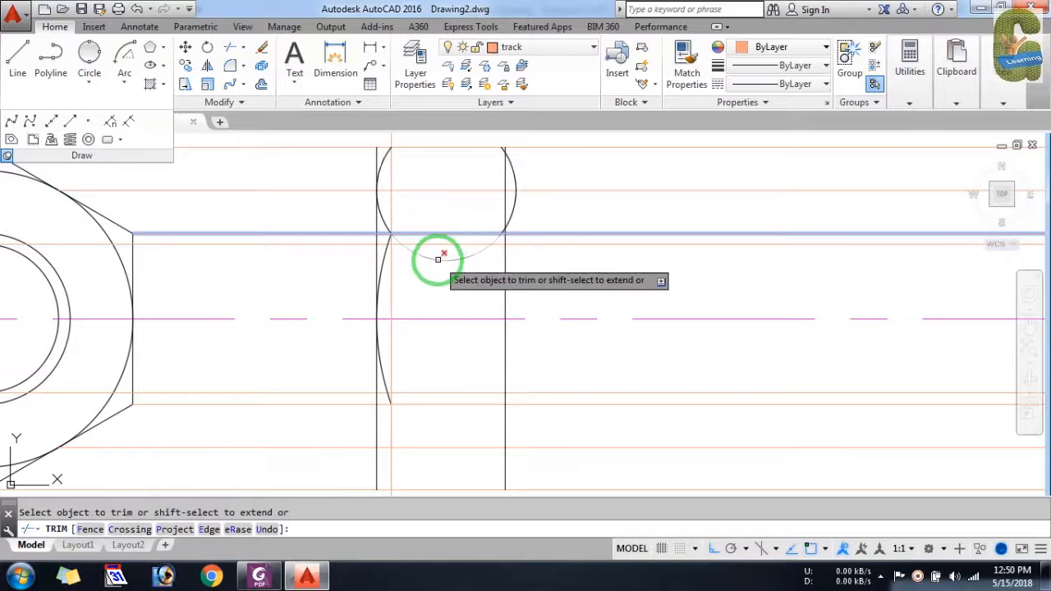
left_click(444, 261)
key("Return")
scroll(524, 215, "down", 3)
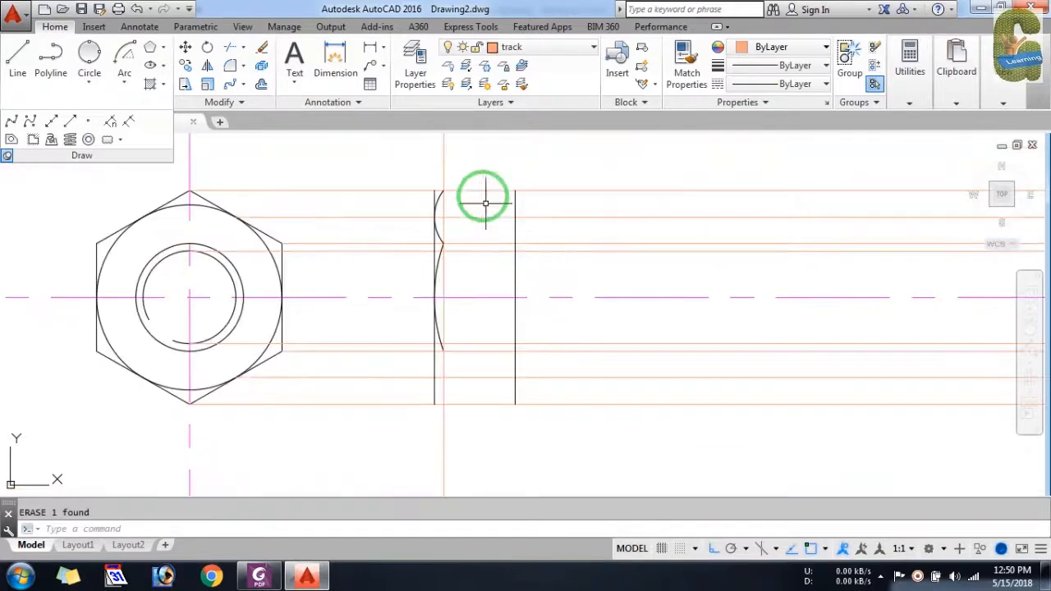
Cancel the started line and make layer 0 current
scroll(485, 206, "up", 3)
left_click(18, 59)
key("Escape")
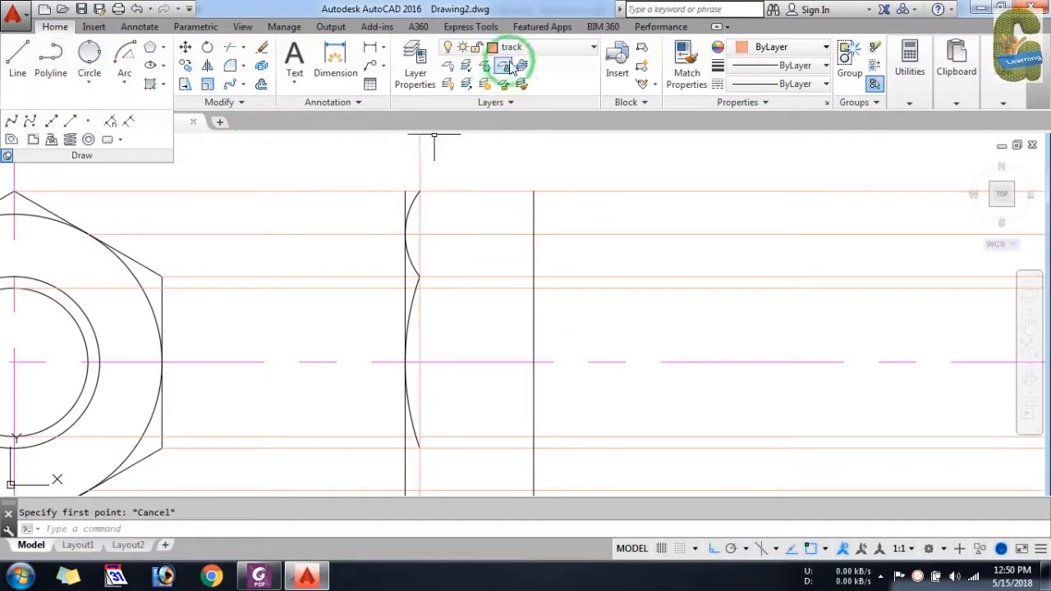
left_click(515, 47)
left_click(526, 67)
left_click(465, 83)
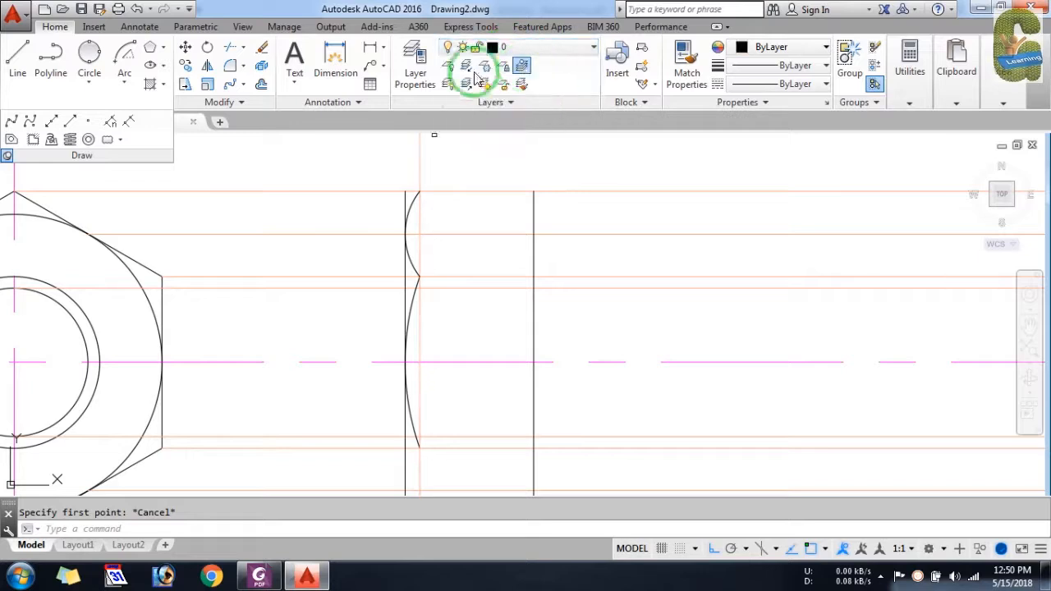
Draw the head's top edge as a line from the small arc's upper end to the top of the head's right line
left_click(11, 64)
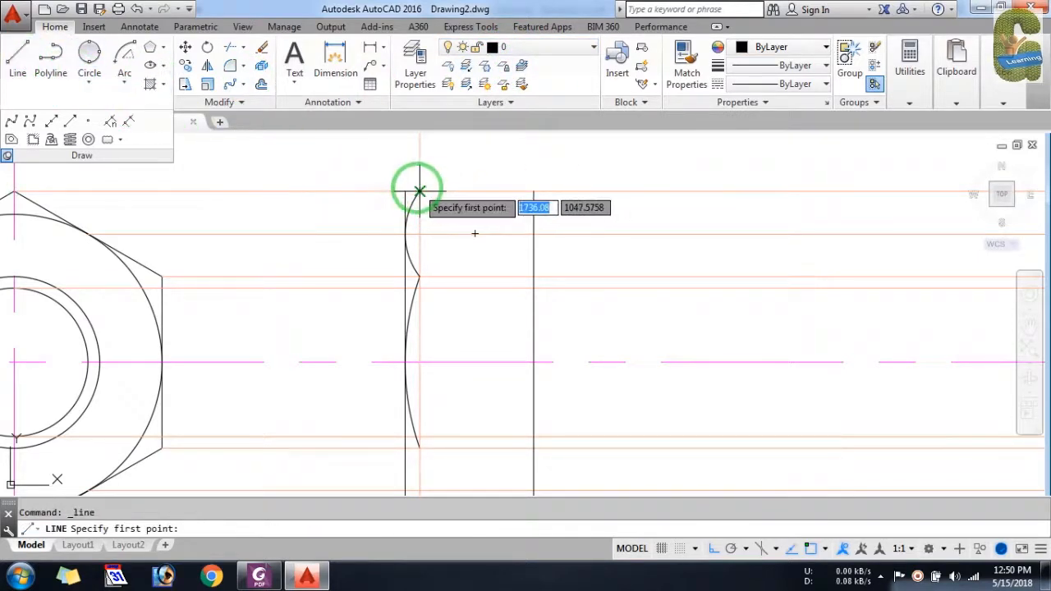
left_click(419, 191)
left_click(533, 192)
key("Escape")
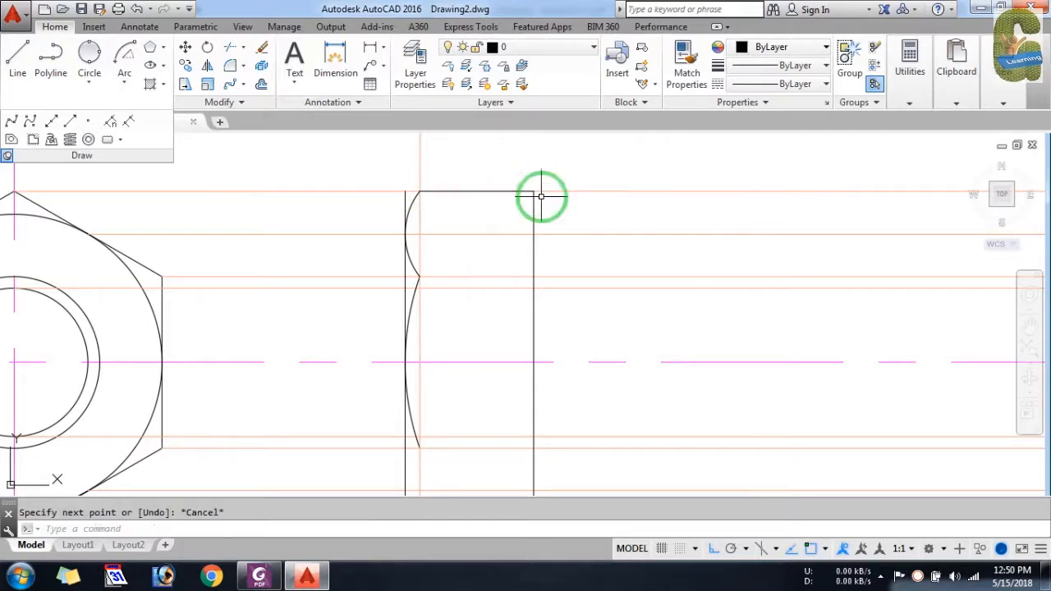
scroll(538, 197, "down", 2)
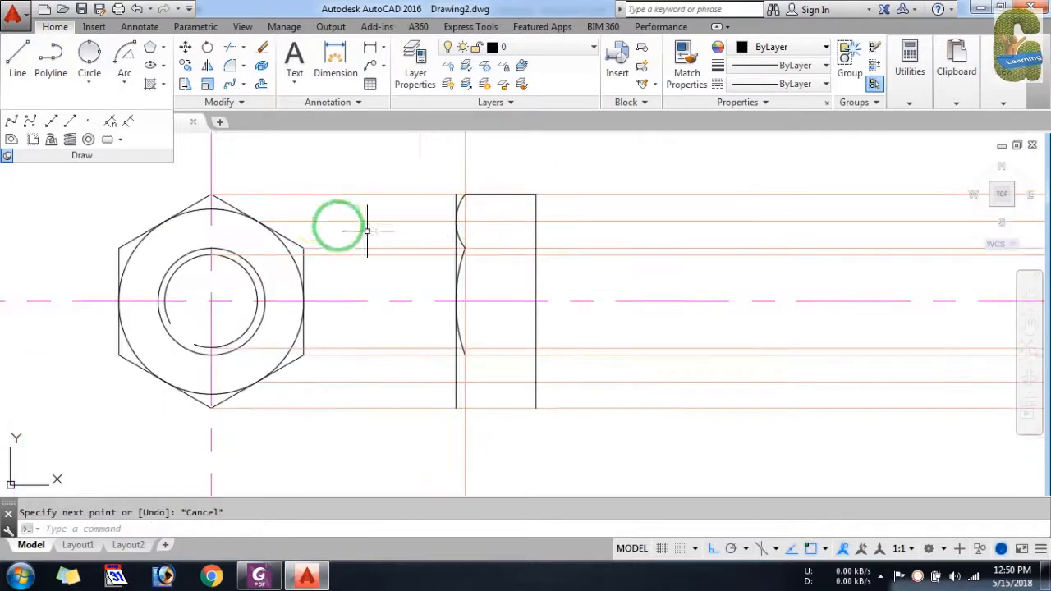
Draw a horizontal ray from the top of the chamfer circle in the end view across the side view
left_click(51, 121)
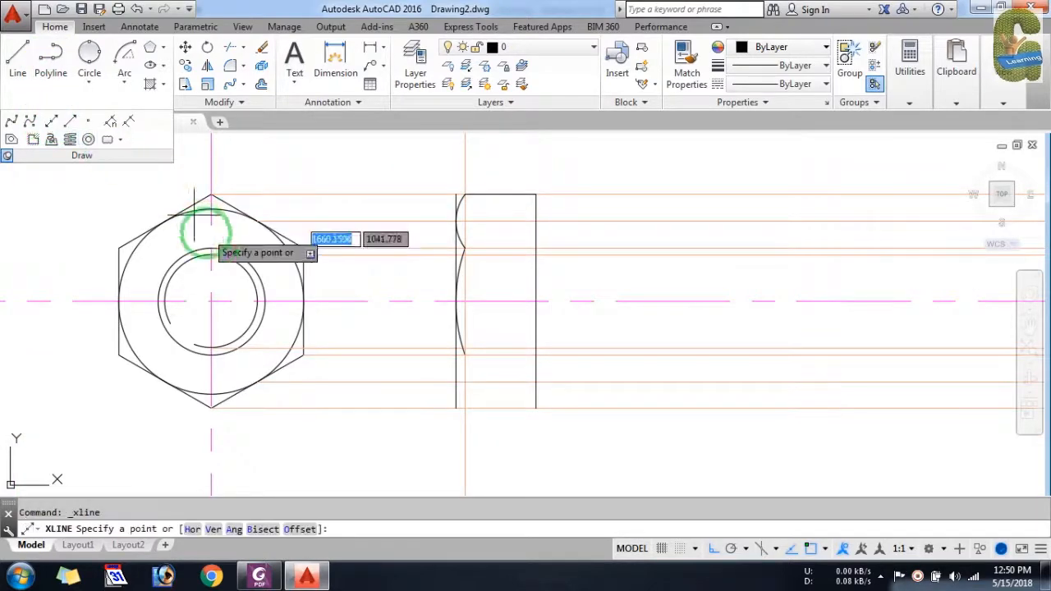
left_click(71, 123)
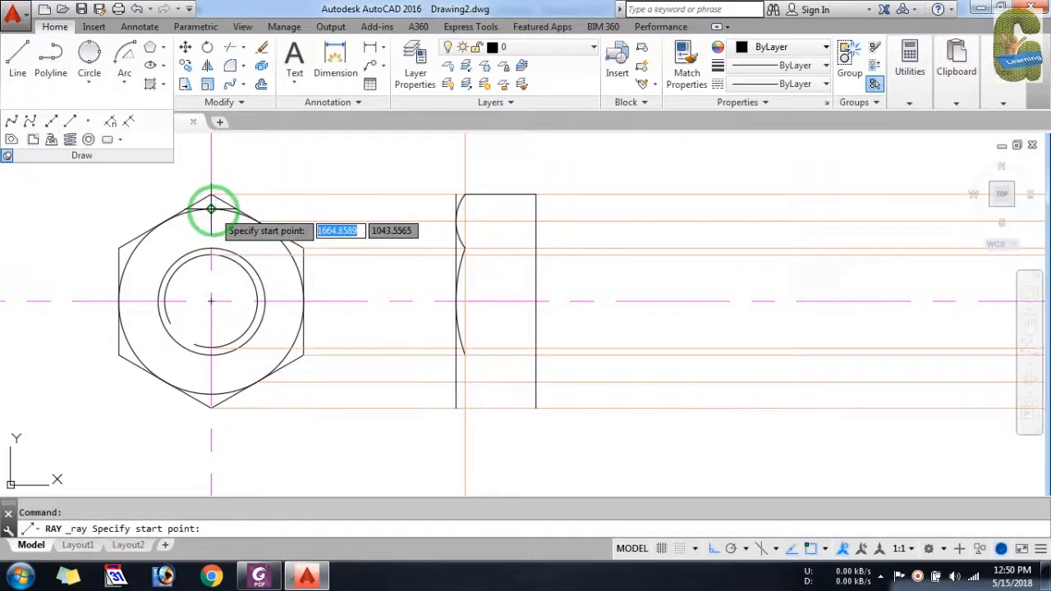
left_click(211, 208)
left_click(353, 208)
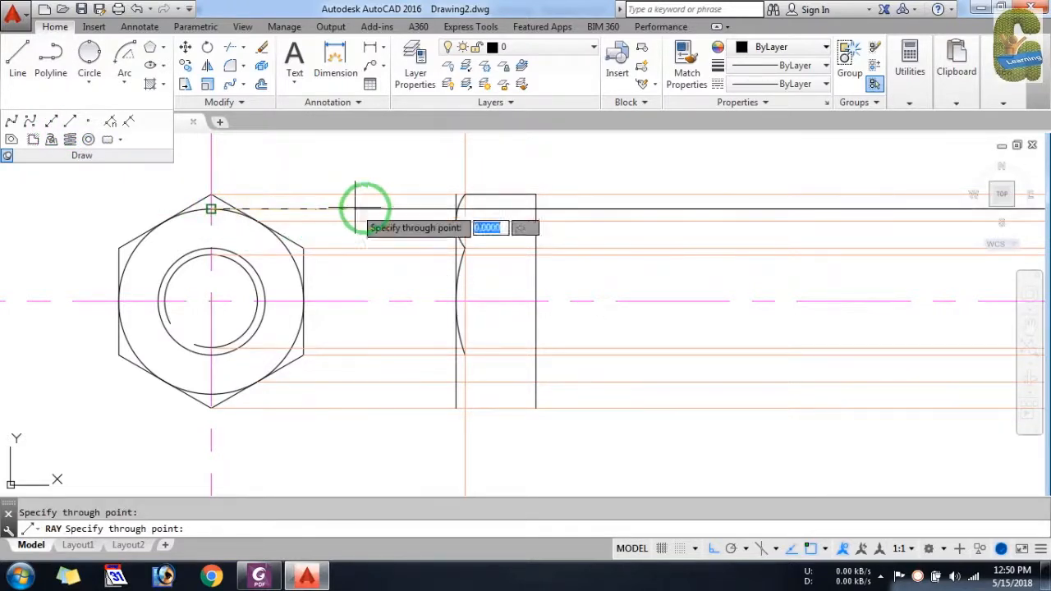
key("Escape")
Draw the chamfer line from the head's upper arc end to where the chamfer-circle ray crosses the head's left line
scroll(493, 214, "up", 6)
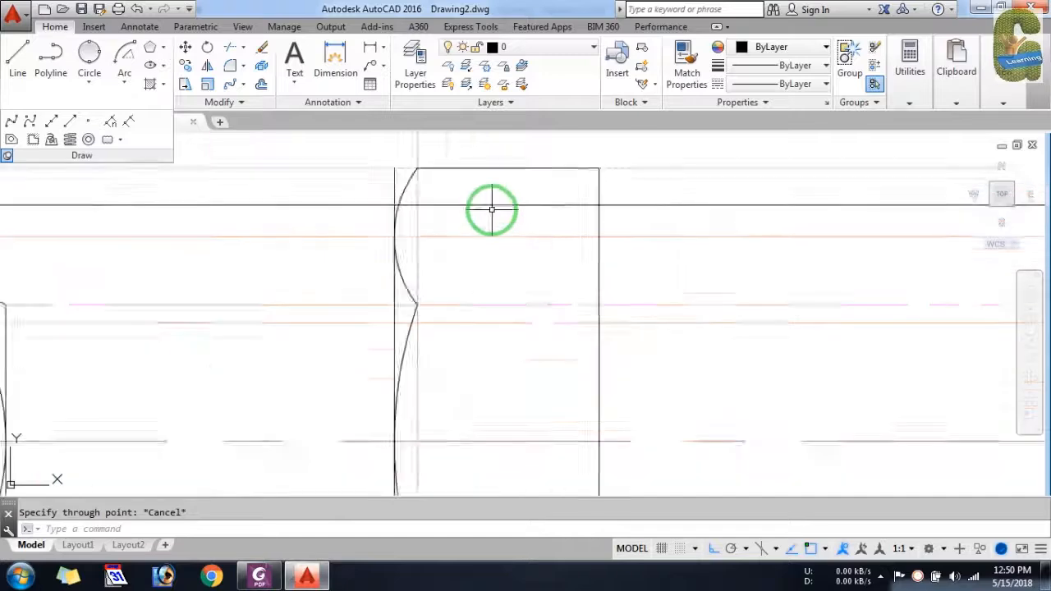
scroll(364, 210, "down", 2)
left_click(17, 58)
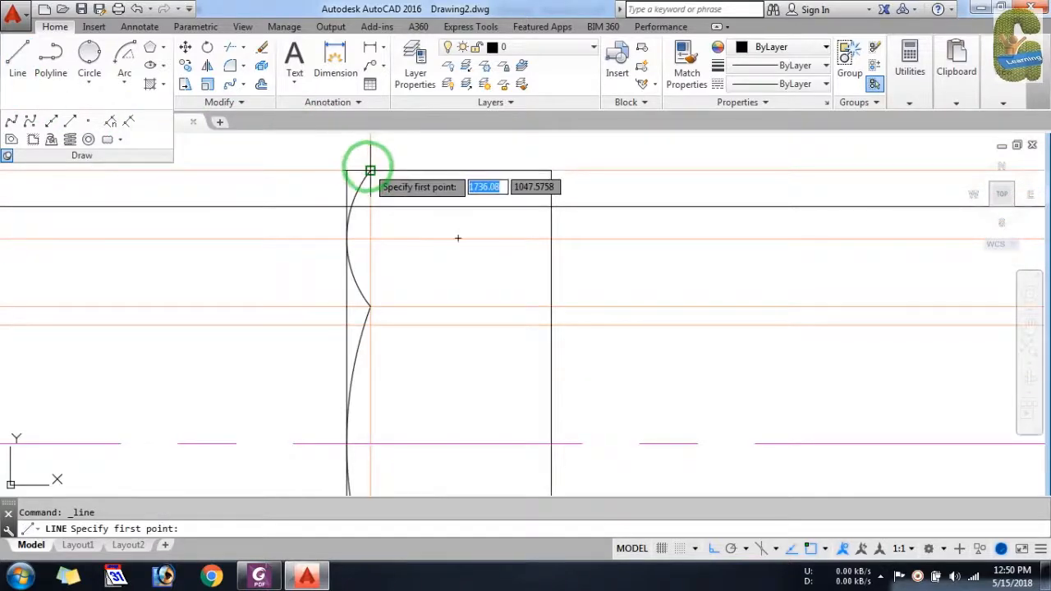
left_click(370, 170)
scroll(353, 191, "up", 2)
scroll(355, 192, "up", 4)
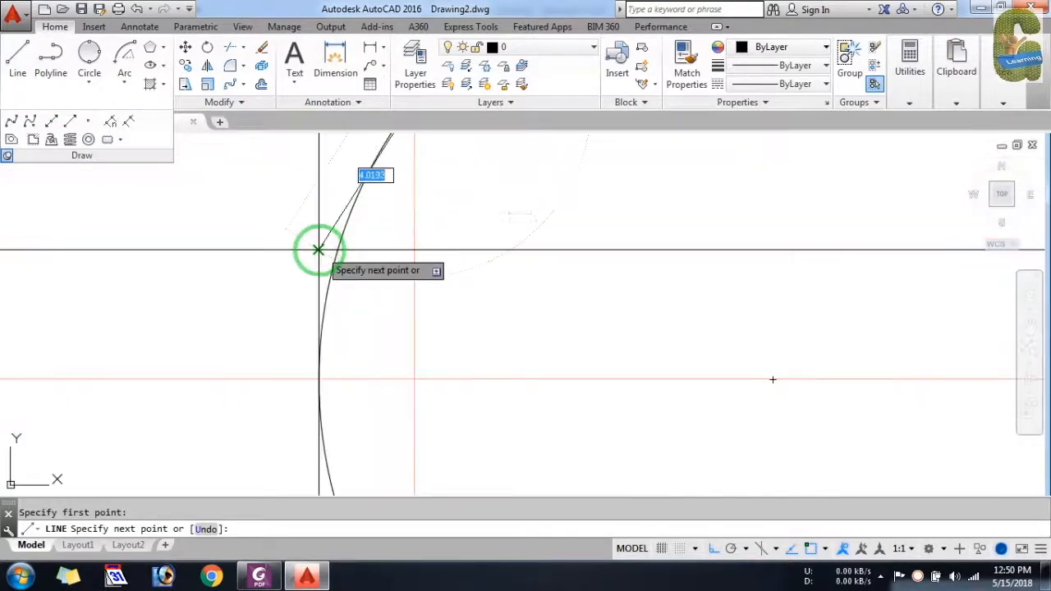
left_click(318, 249)
key("Escape")
scroll(426, 304, "down", 4)
scroll(521, 255, "down", 6)
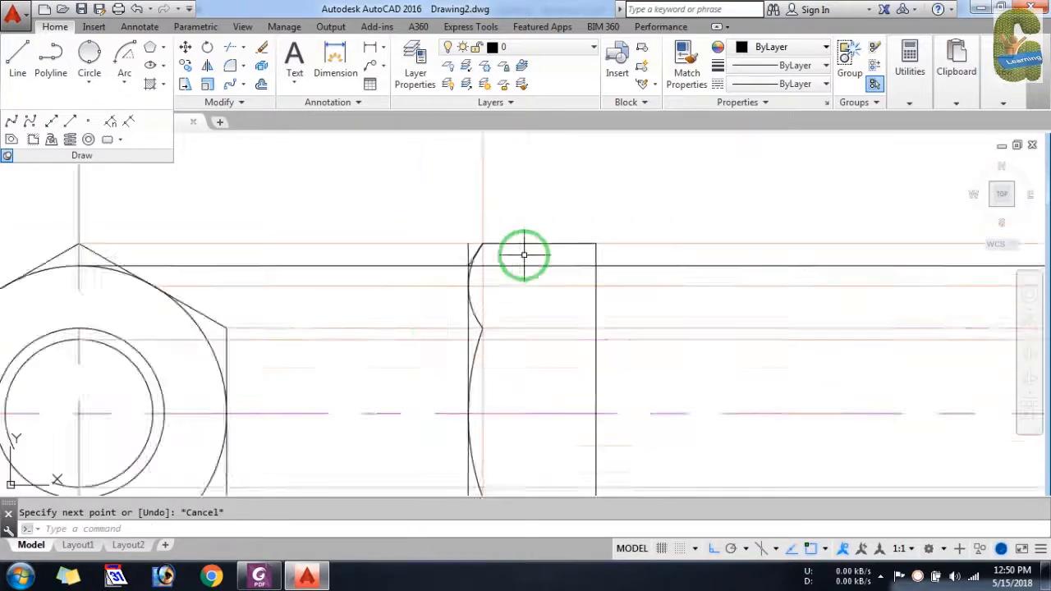
Erase the chamfer-circle ray and shorten the head's left line so its upper end meets the chamfer line
left_click(426, 264)
key("Delete")
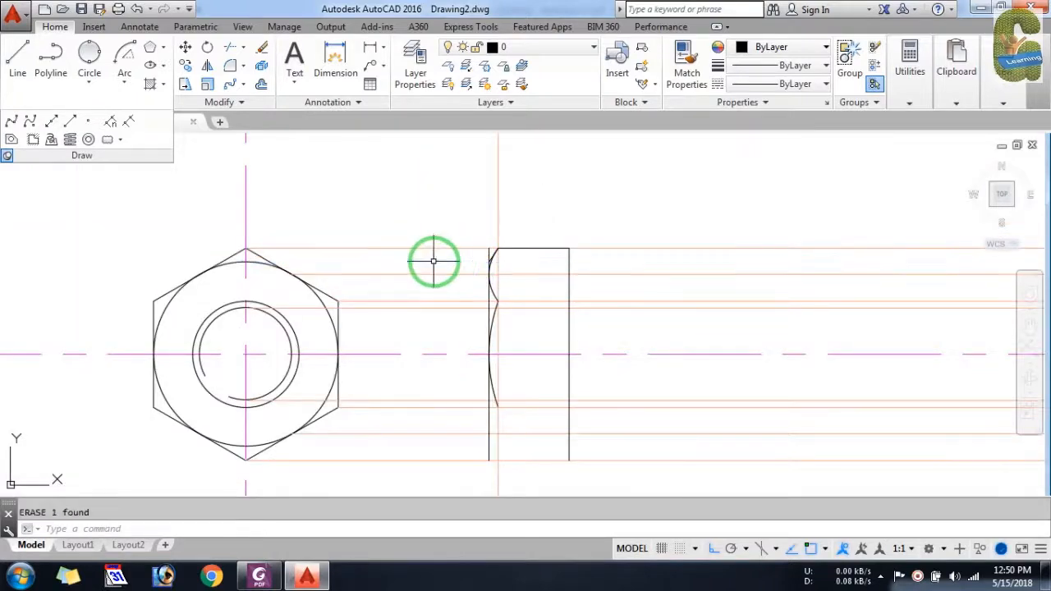
scroll(490, 255, "up", 4)
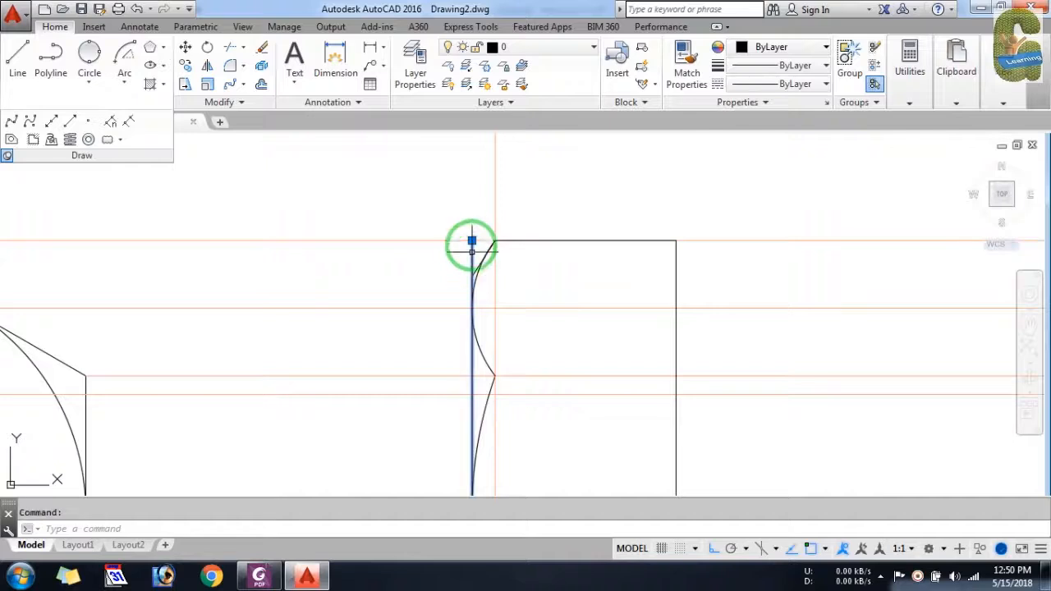
left_click(471, 241)
key("Escape")
scroll(455, 205, "down", 4)
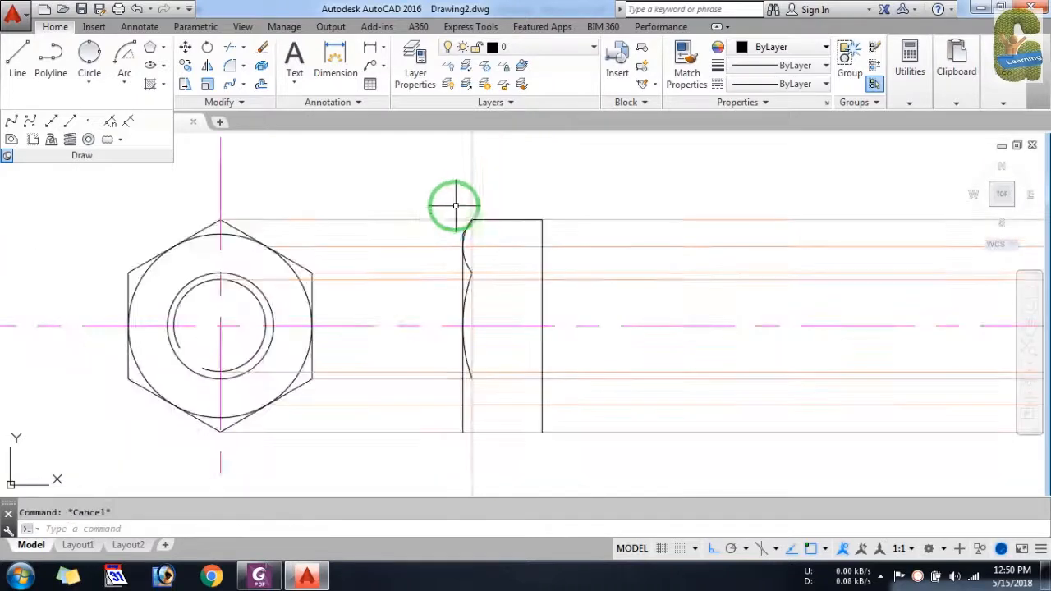
Mirror the head's top edge, chamfer line and small arc about the horizontal centre line, keeping the source objects
left_click(410, 188)
left_click(626, 284)
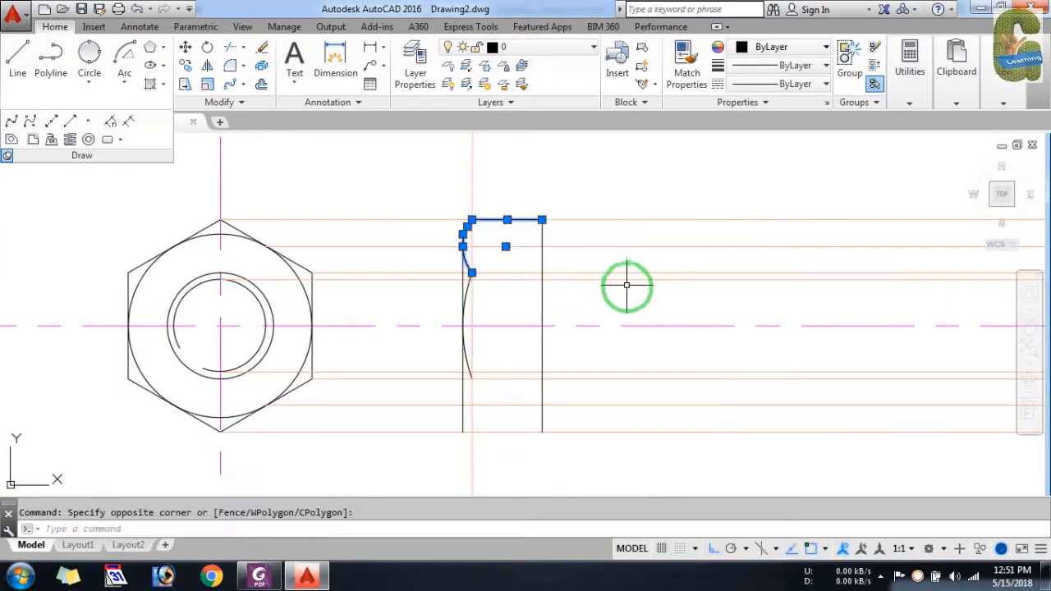
key("Return")
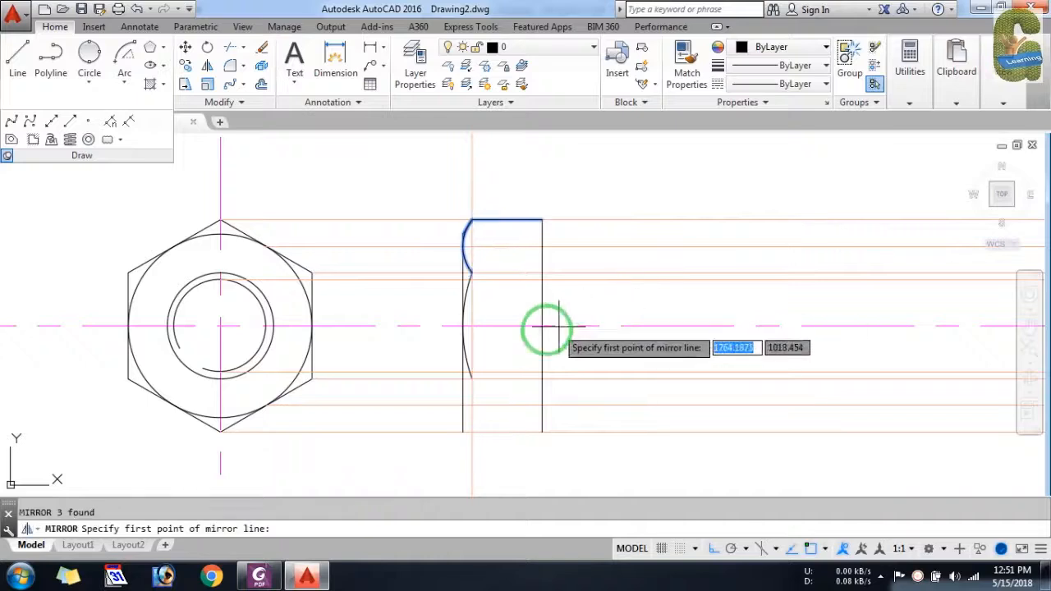
left_click(460, 326)
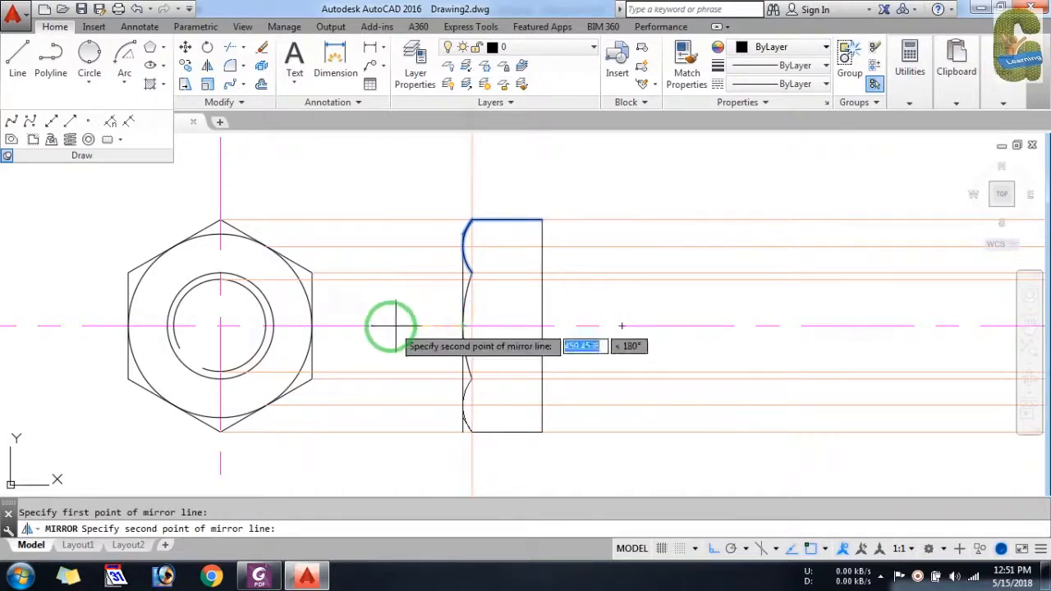
left_click(614, 326)
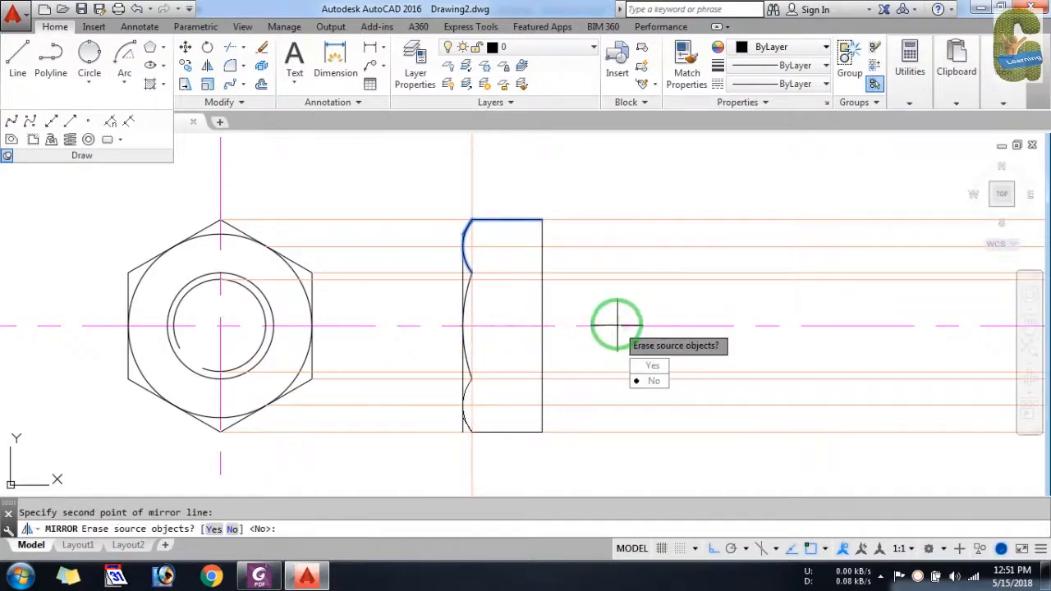
key("Return")
Trim the lower end of the head's left line back to the mirrored chamfer line
scroll(602, 310, "down", 2)
scroll(541, 394, "up", 2)
scroll(497, 363, "up", 5)
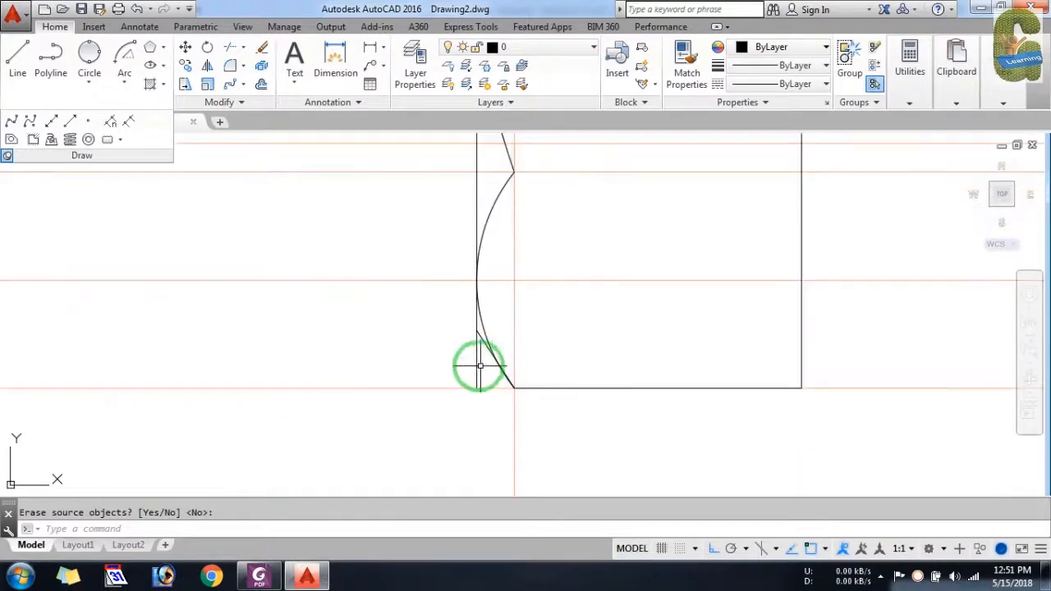
type("tr")
key("Return")
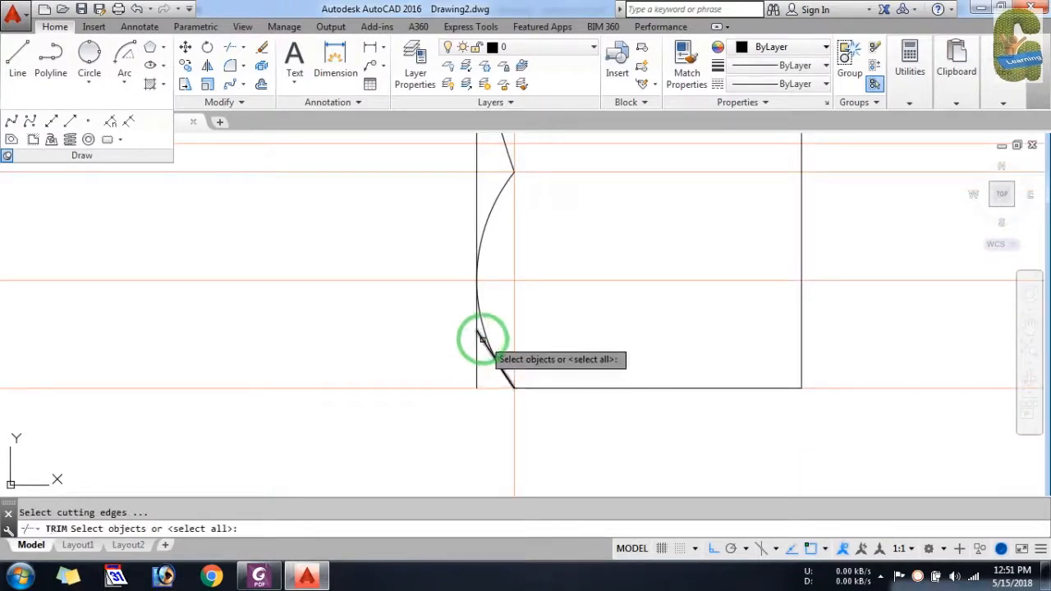
left_click(481, 345)
key("Return")
left_click(476, 345)
key("Return")
scroll(501, 435, "down", 4)
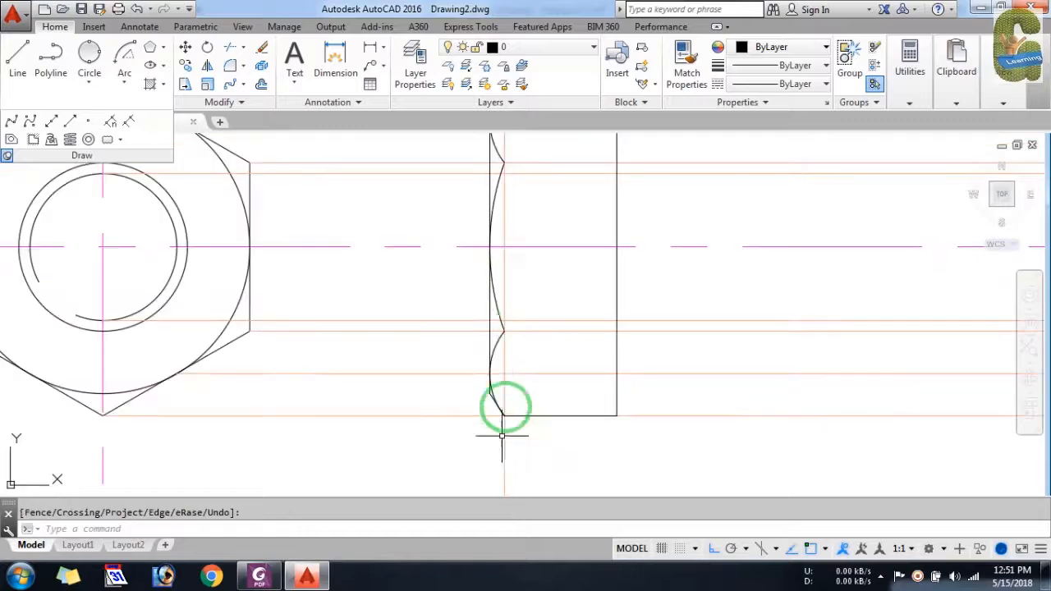
Draw the head's lower horizontal edge line from the junction of the lower arcs to the head's right line
left_click(18, 54)
left_click(502, 332)
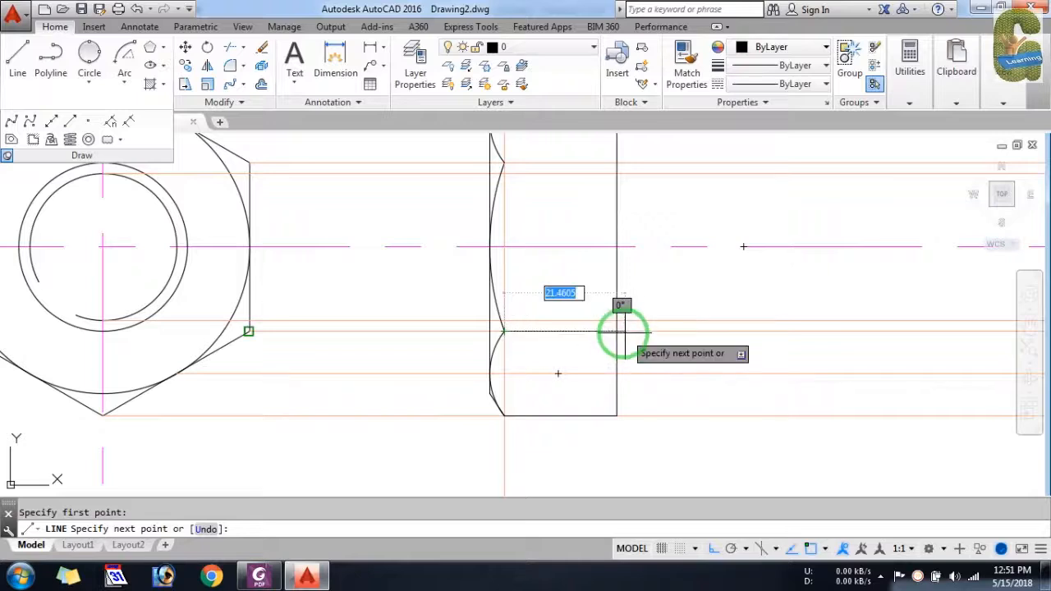
left_click(616, 331)
key("Escape")
scroll(361, 396, "down", 2)
scroll(387, 414, "down", 2)
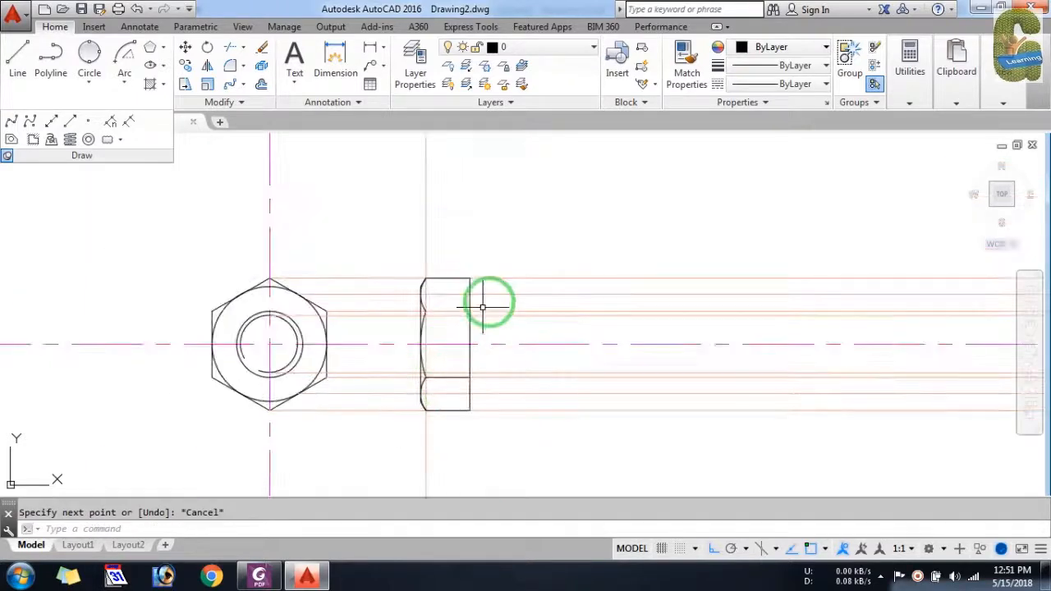
Draw the head's upper horizontal edge line from the junction of the upper arcs to the head's right line
scroll(488, 302, "up", 2)
key("Return")
left_click(390, 317)
left_click(460, 317)
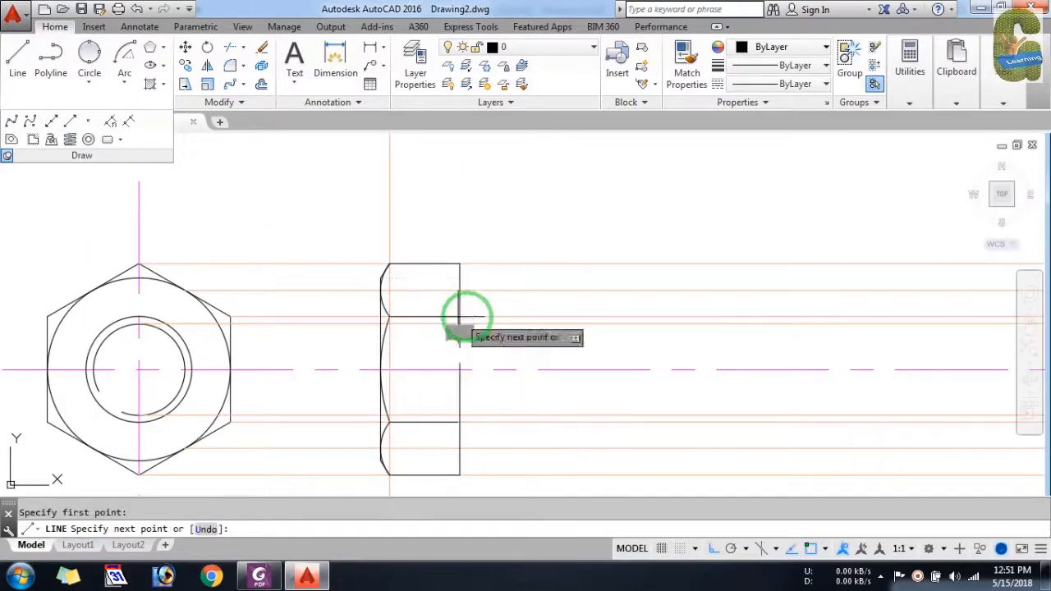
key("Return")
key("Escape")
scroll(388, 253, "down", 2)
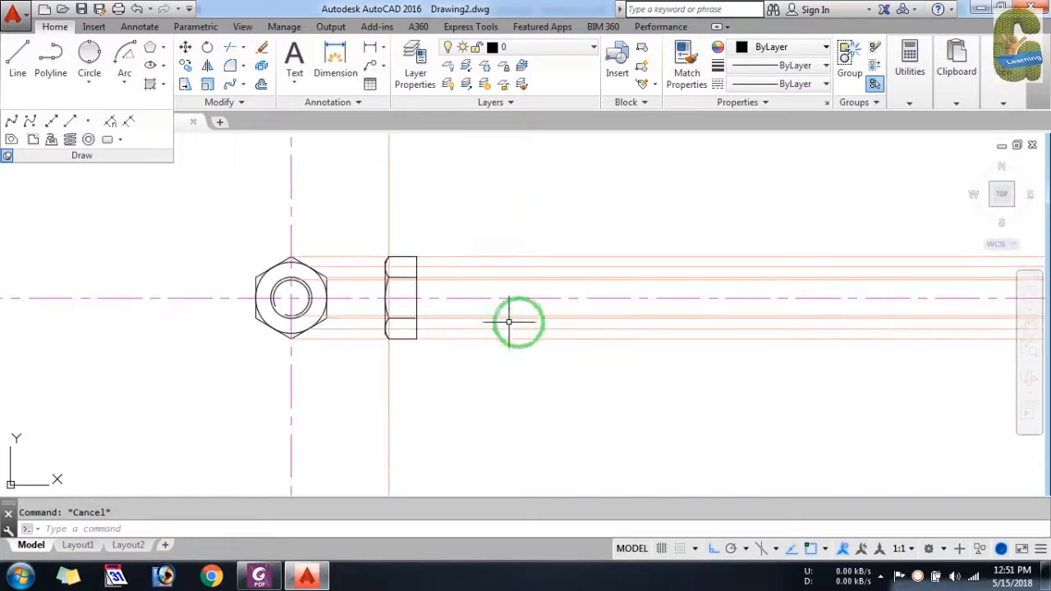
Draw the shank's upper edge 105 long from the head's right line at the upper edge line, checking the proportions in the reference PDF
scroll(522, 313, "up", 1)
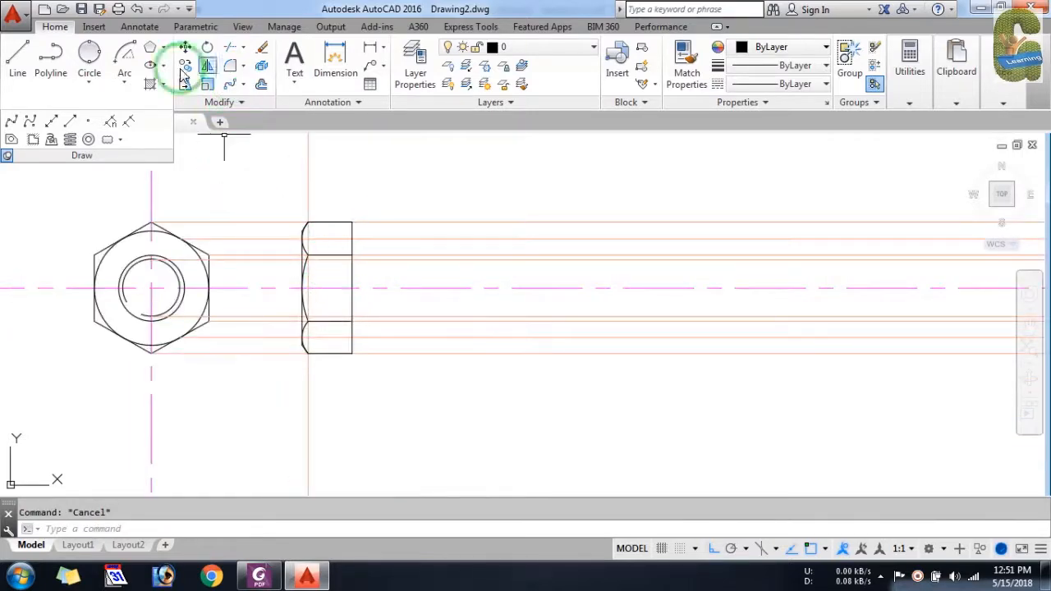
left_click(18, 56)
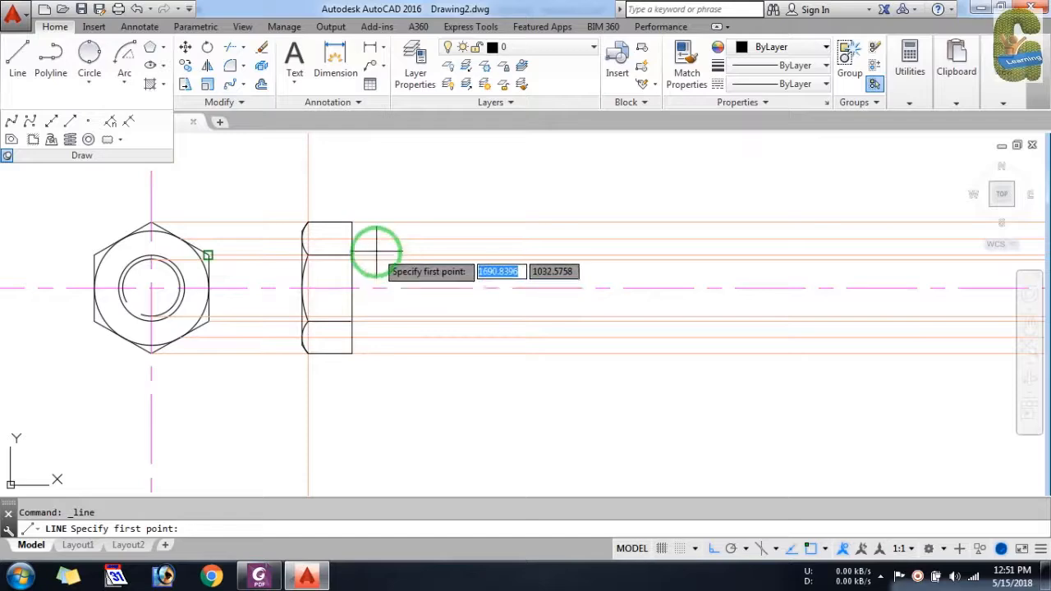
scroll(377, 251, "up", 1)
left_click(336, 255)
scroll(242, 266, "down", 2)
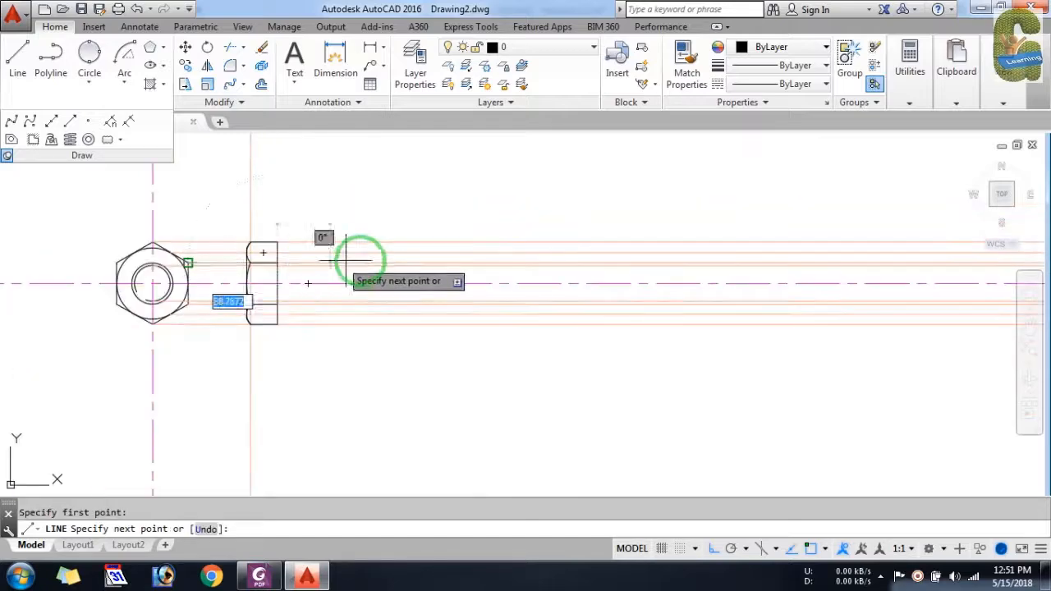
key("alt+Tab")
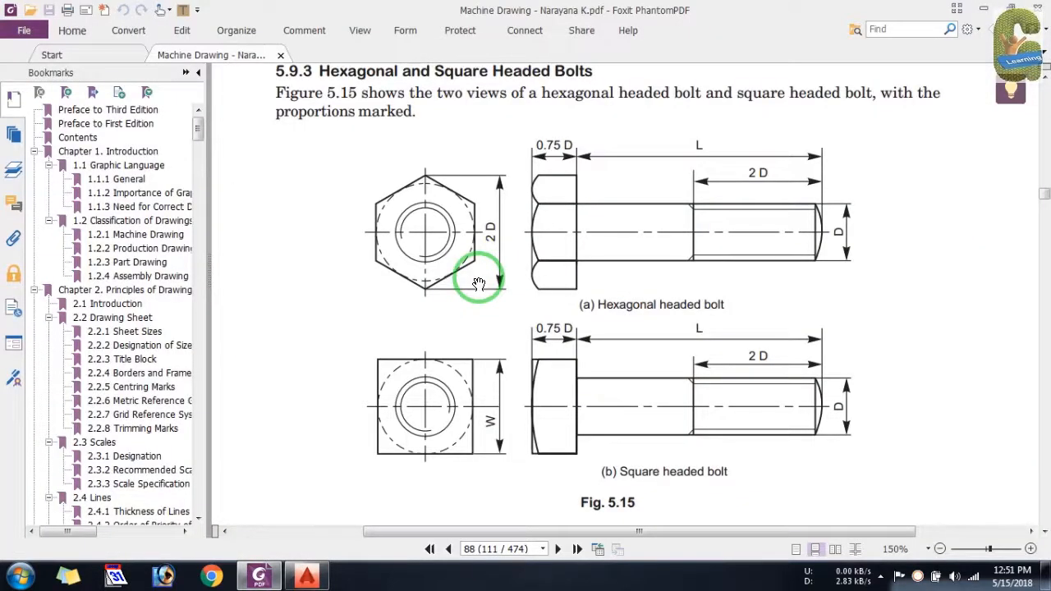
key("alt+Tab")
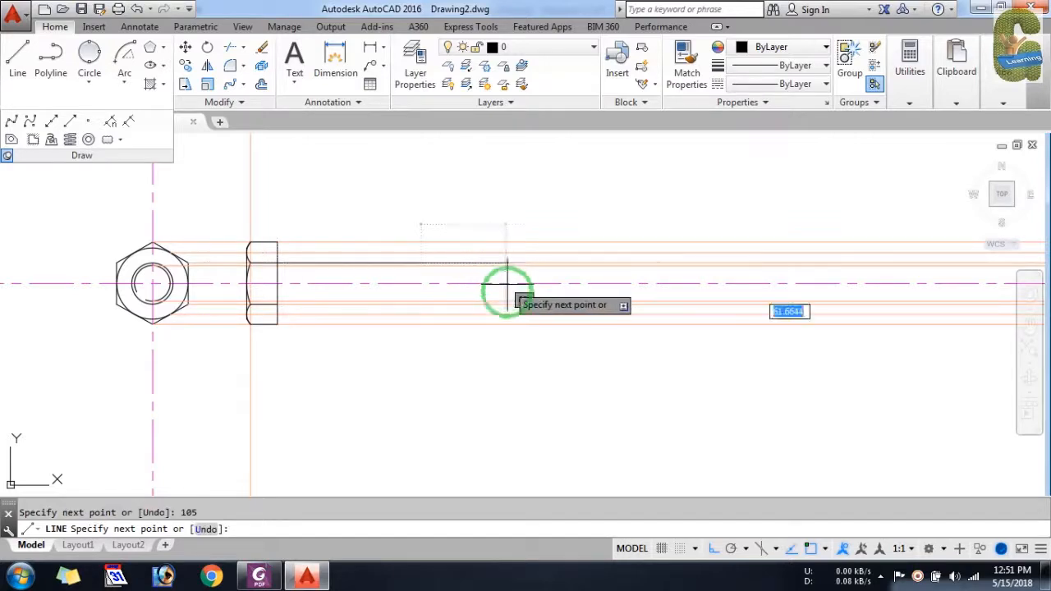
Continue the shank outline down to the hexagon's lower side-corner ray and back to the head's right line
scroll(407, 330, "up", 2)
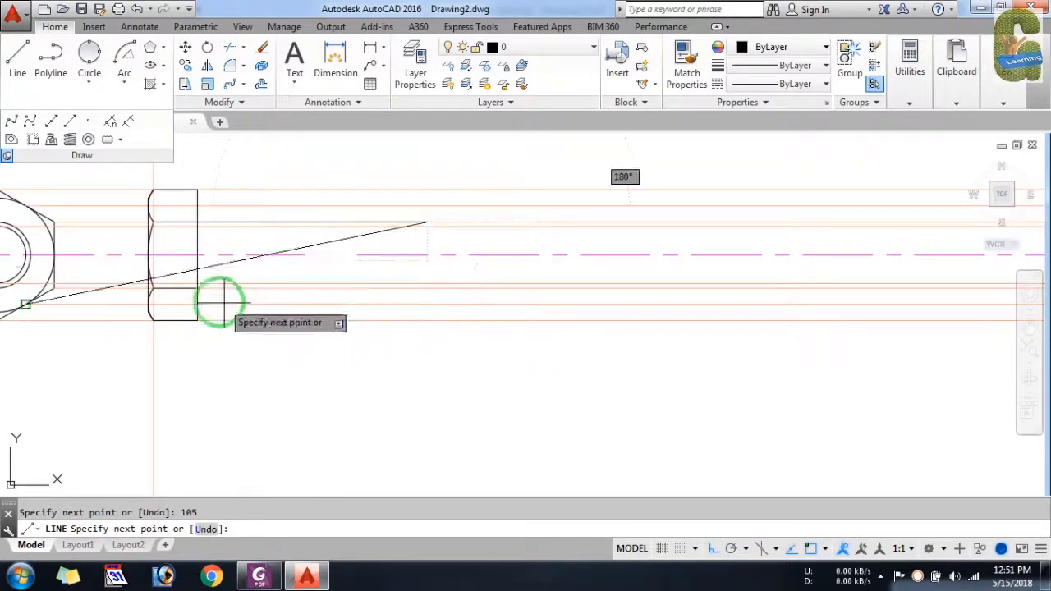
left_click(429, 287)
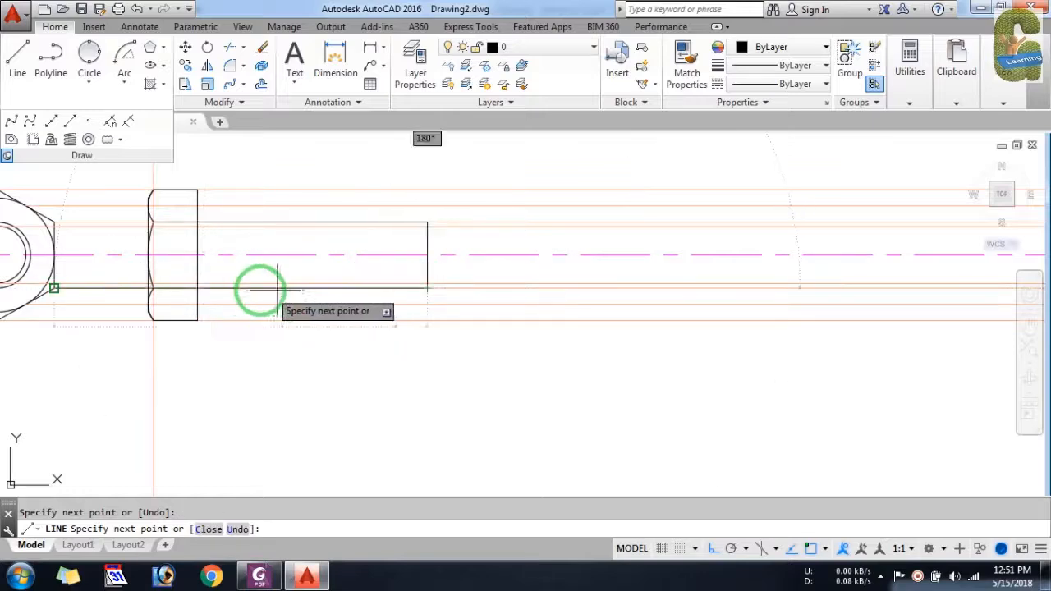
left_click(199, 288)
key("Return")
Draw a start-end-angle arc from the shank end's lower corner to its upper corner with an included angle of 45°
left_click(121, 82)
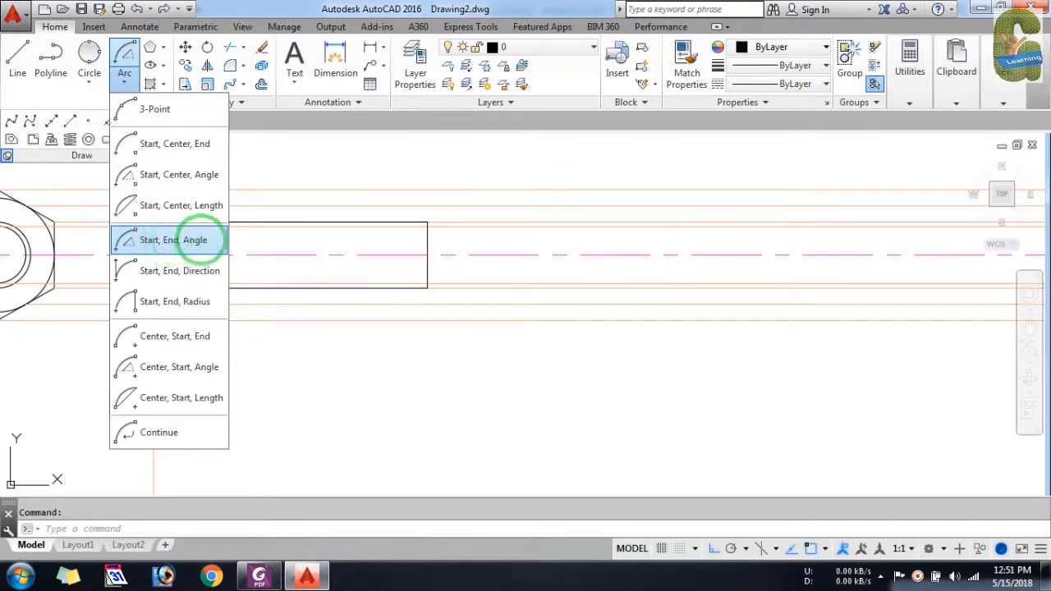
left_click(172, 243)
scroll(451, 218, "up", 4)
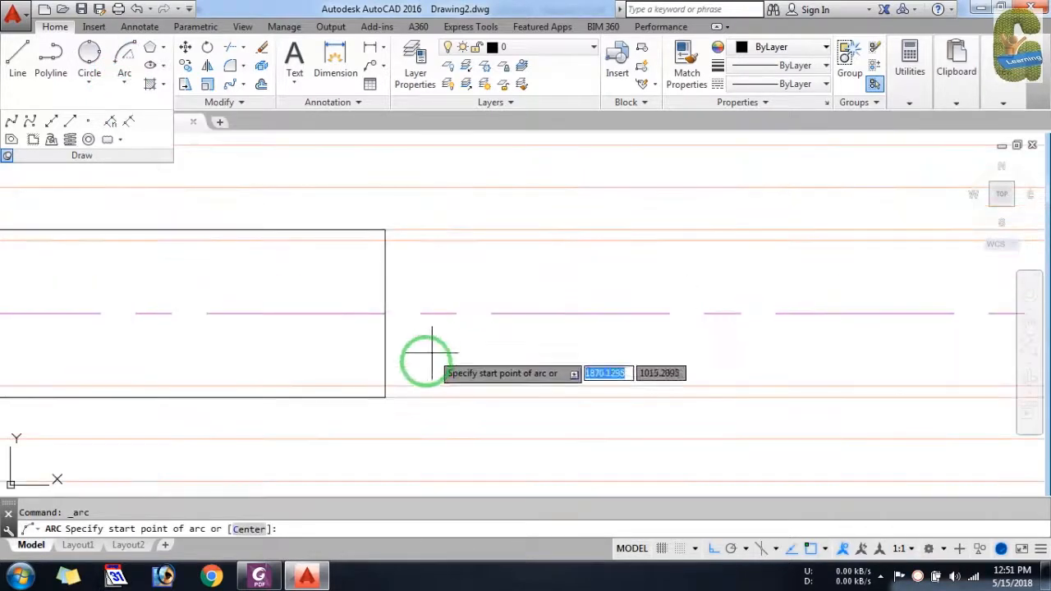
left_click(384, 395)
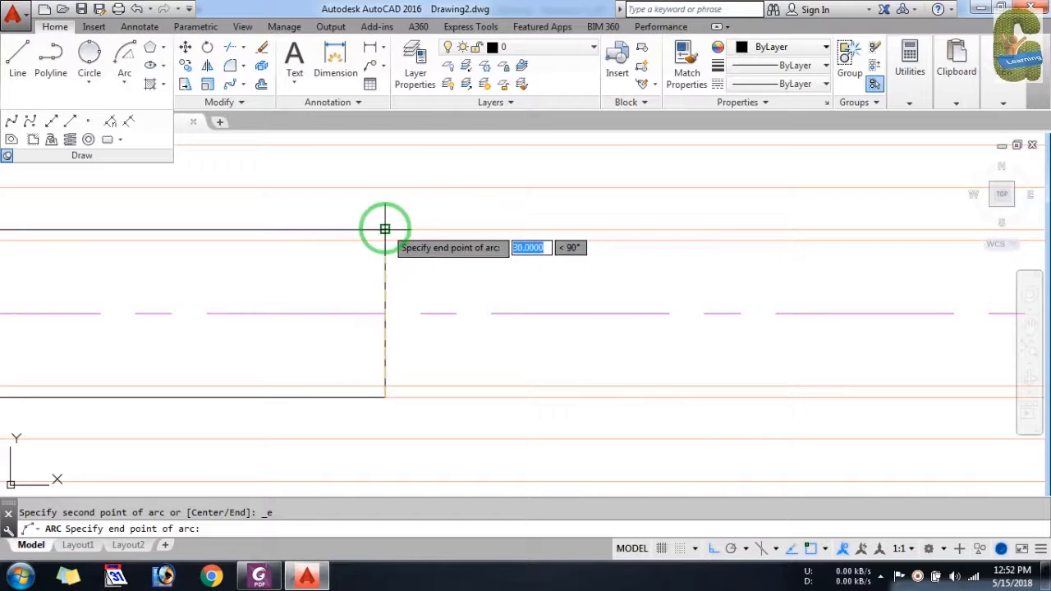
left_click(384, 230)
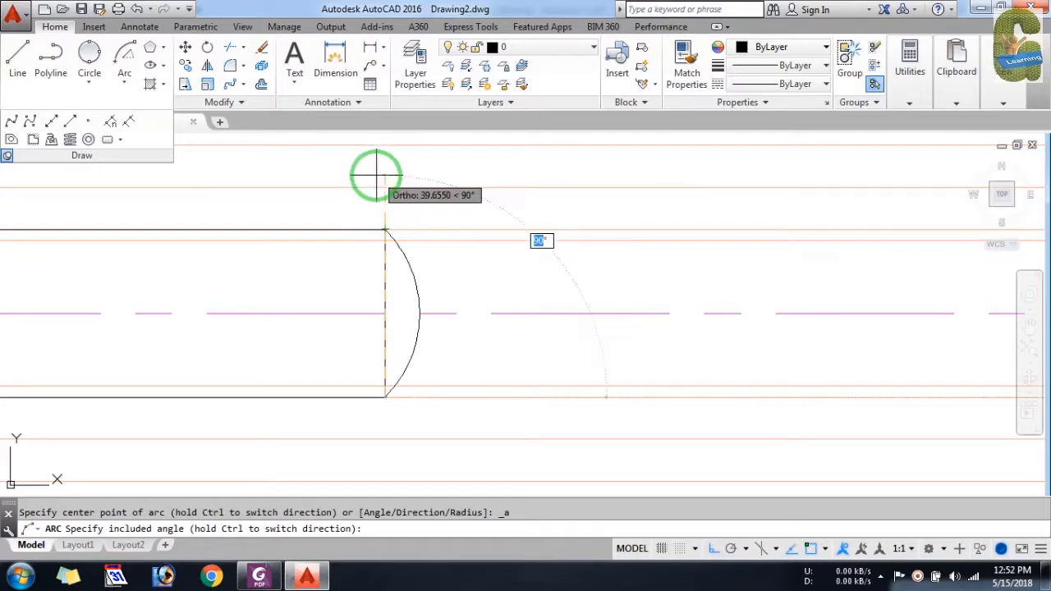
type("45")
key("Return")
key("Escape")
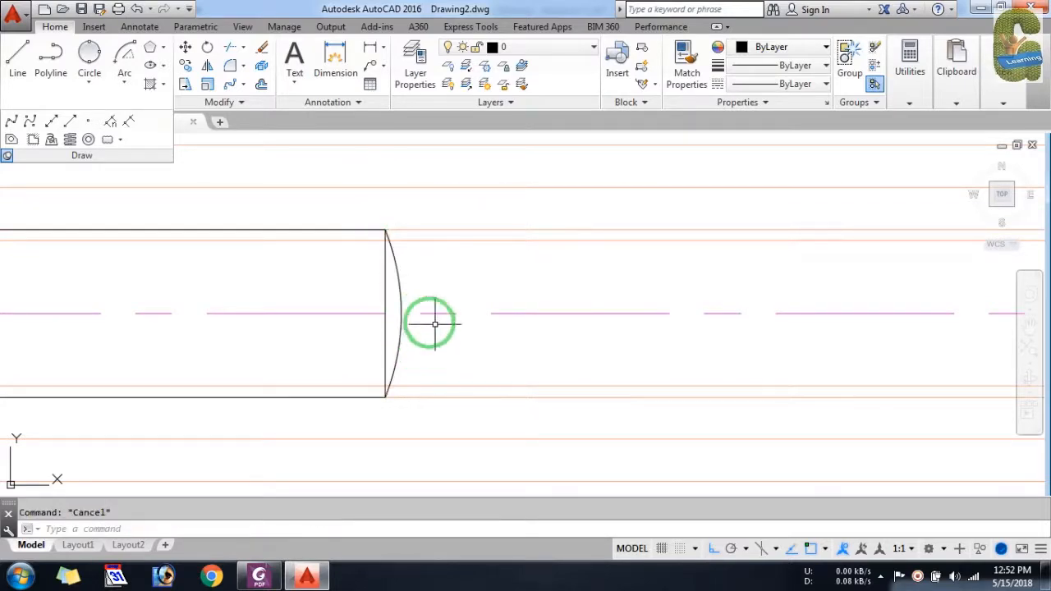
scroll(394, 306, "down", 4)
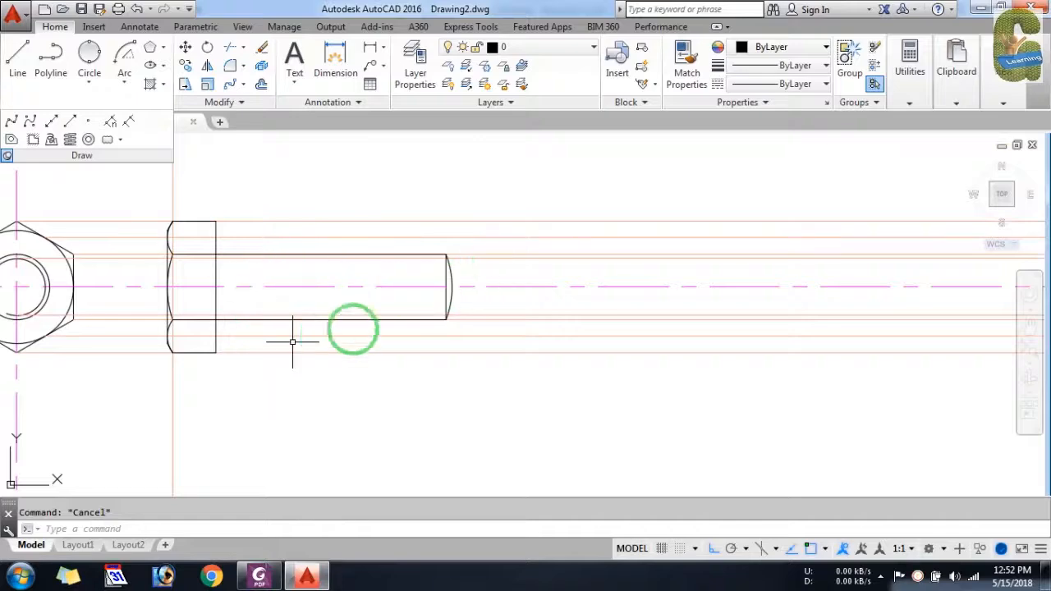
Offset the shank's vertical end line 60 toward the head to mark the thread limit, checking the reference PDF
scroll(443, 270, "up", 2)
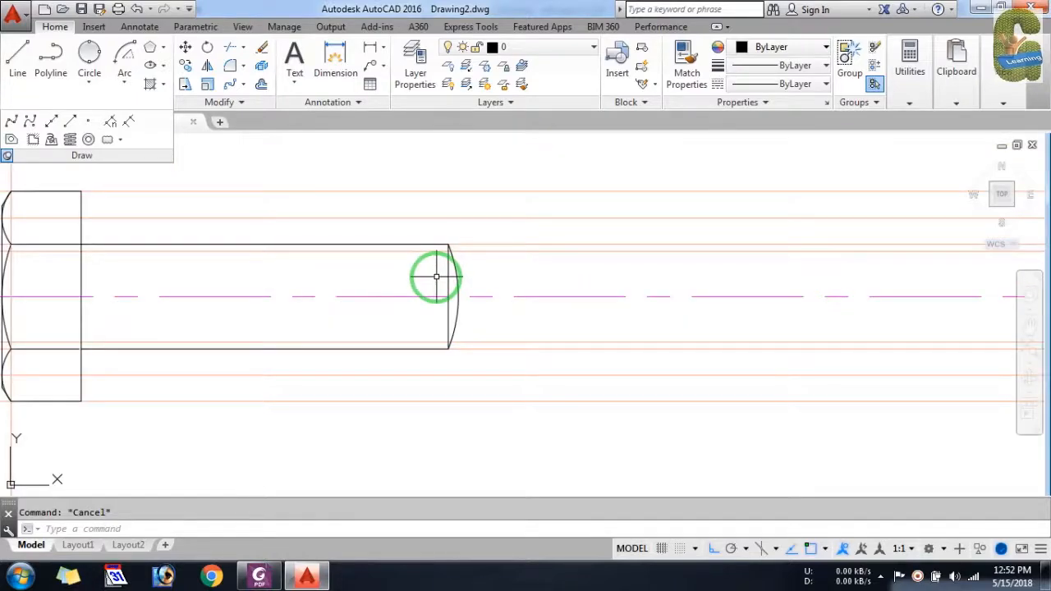
key("alt+Tab")
key("alt+Tab")
type("o")
key("Return")
type("6")
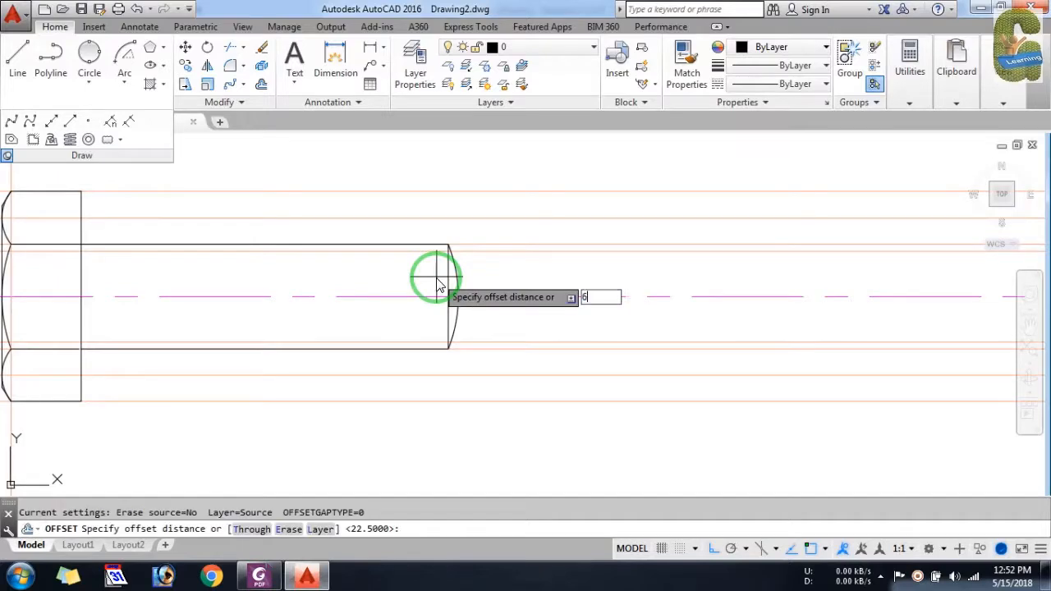
type("0")
key("Return")
left_click(446, 270)
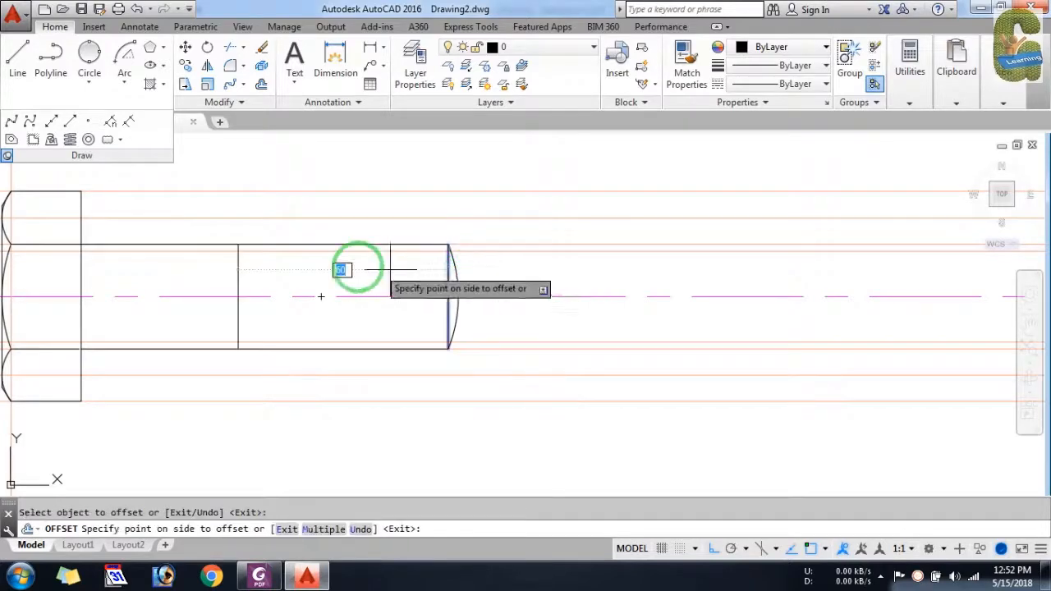
left_click(353, 267)
scroll(542, 264, "down", 2)
scroll(361, 275, "up", 2)
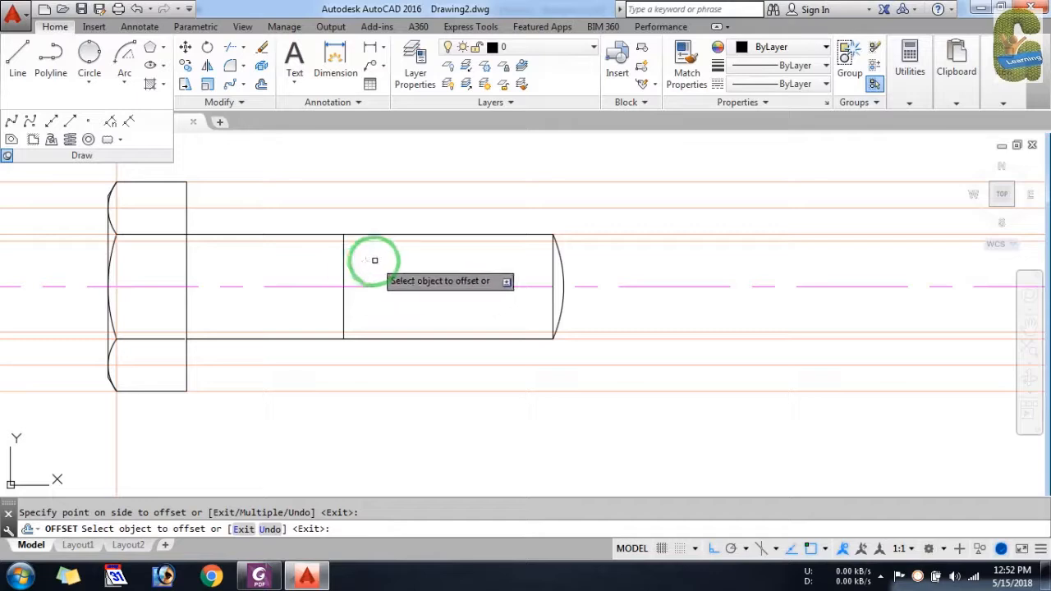
Draw the upper thread root line along the inner upper ray from the thread limit line to the shank's end line
left_click(20, 59)
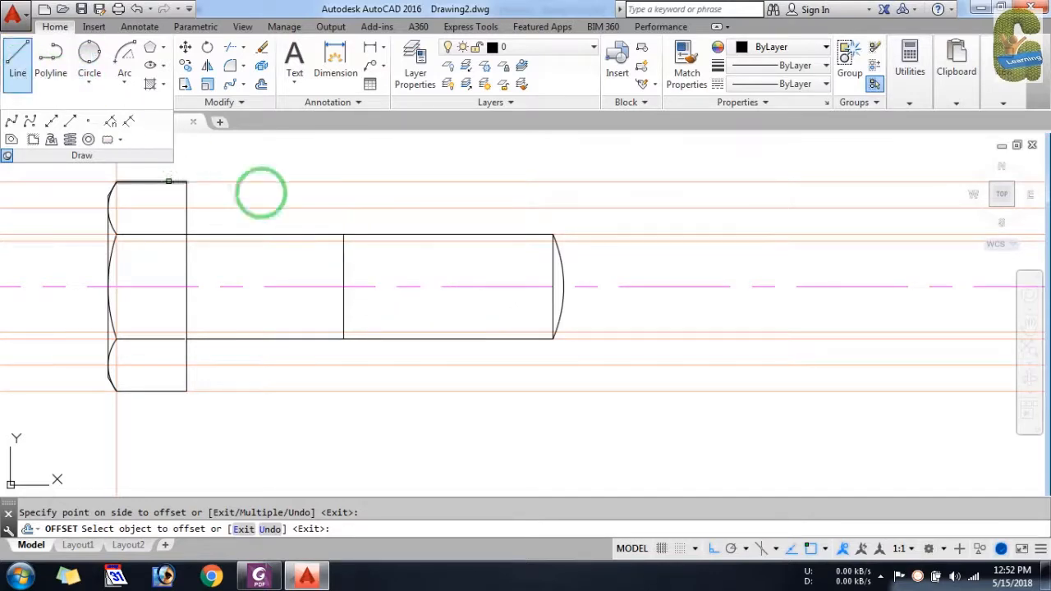
left_click(343, 241)
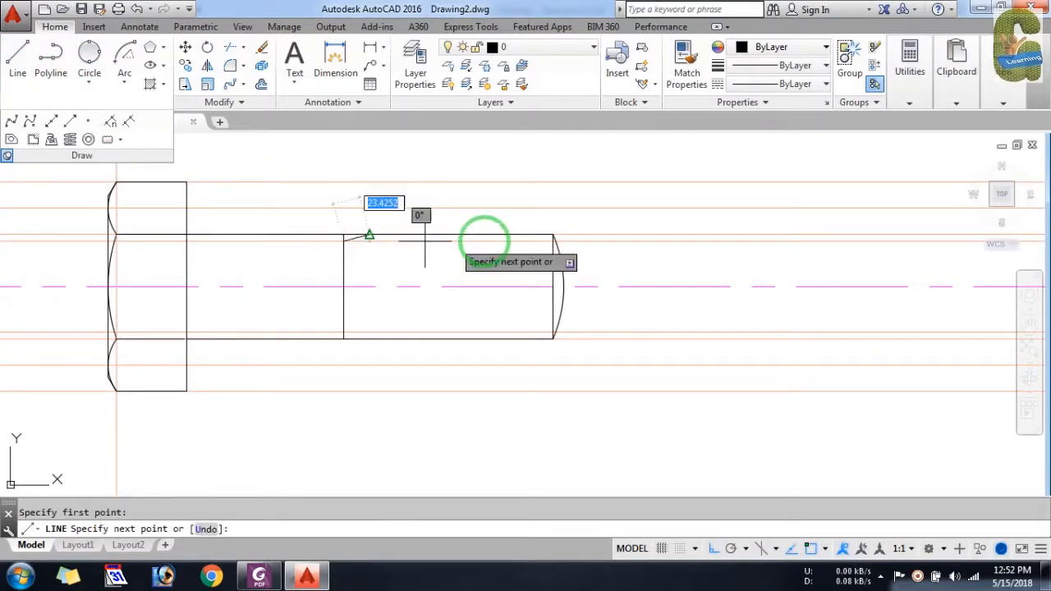
left_click(550, 241)
key("Escape")
scroll(411, 337, "up", 2)
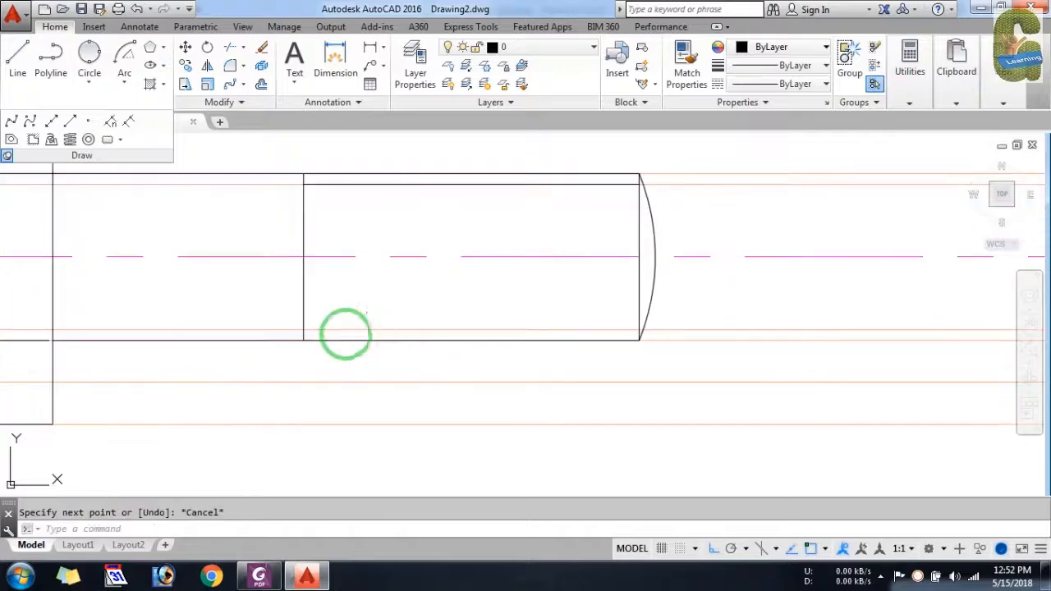
Draw the lower thread root line along the inner lower ray from the thread limit line to the shank's end line
key("Return")
left_click(303, 330)
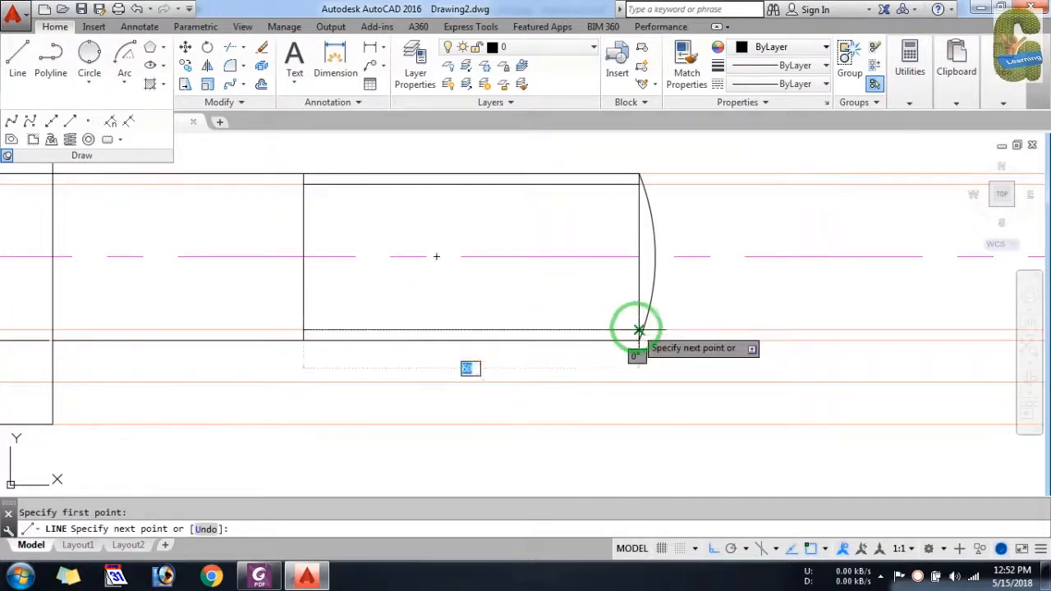
key("Escape")
scroll(601, 419, "down", 2)
Check the reference PDF, and with Ortho off draw an inclined thread line 35 long at 95° from the shank end's lower corner
key("alt+Tab")
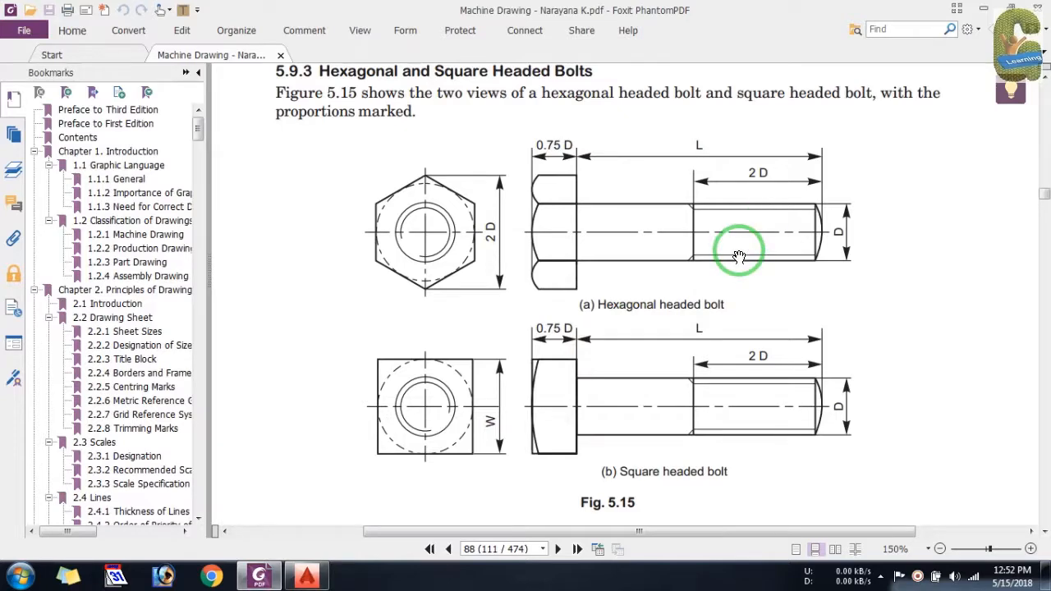
key("alt+Tab")
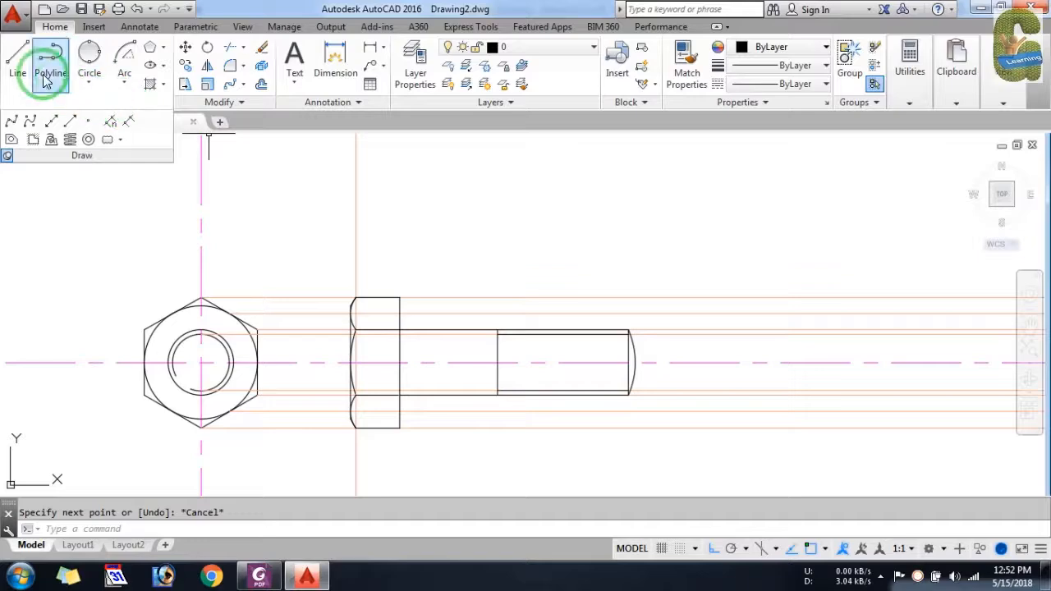
left_click(18, 57)
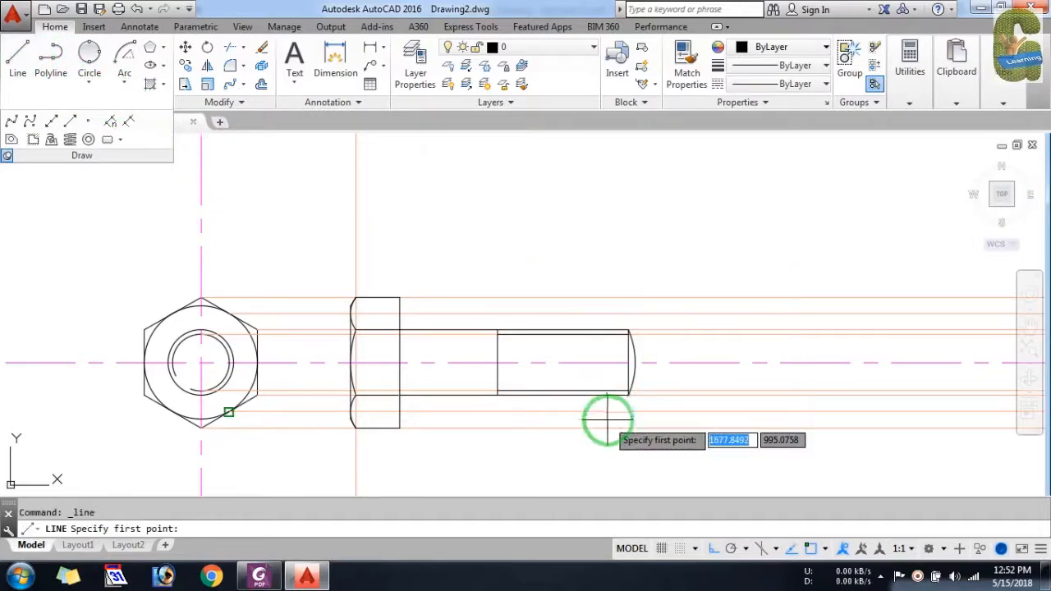
scroll(644, 399, "up", 6)
left_click(568, 378)
scroll(645, 424, "down", 6)
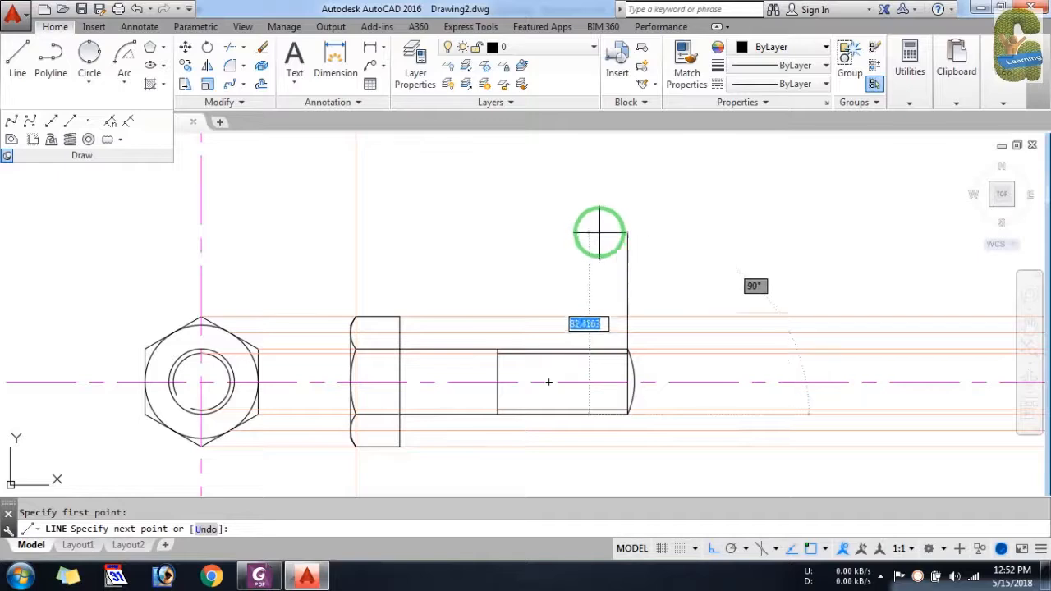
key("F8")
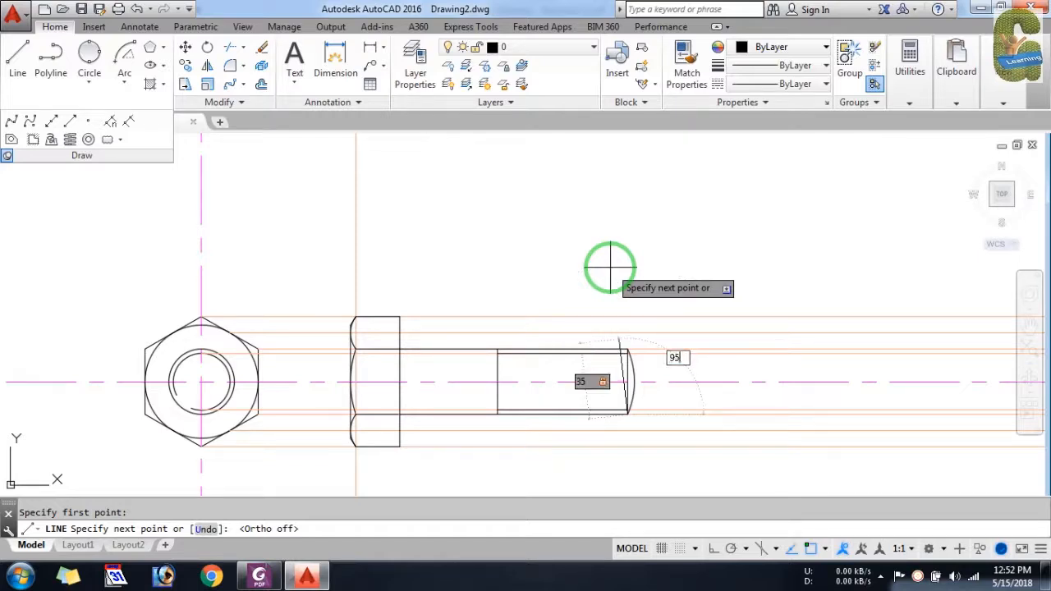
key("Return")
key("Escape")
scroll(602, 353, "up", 5)
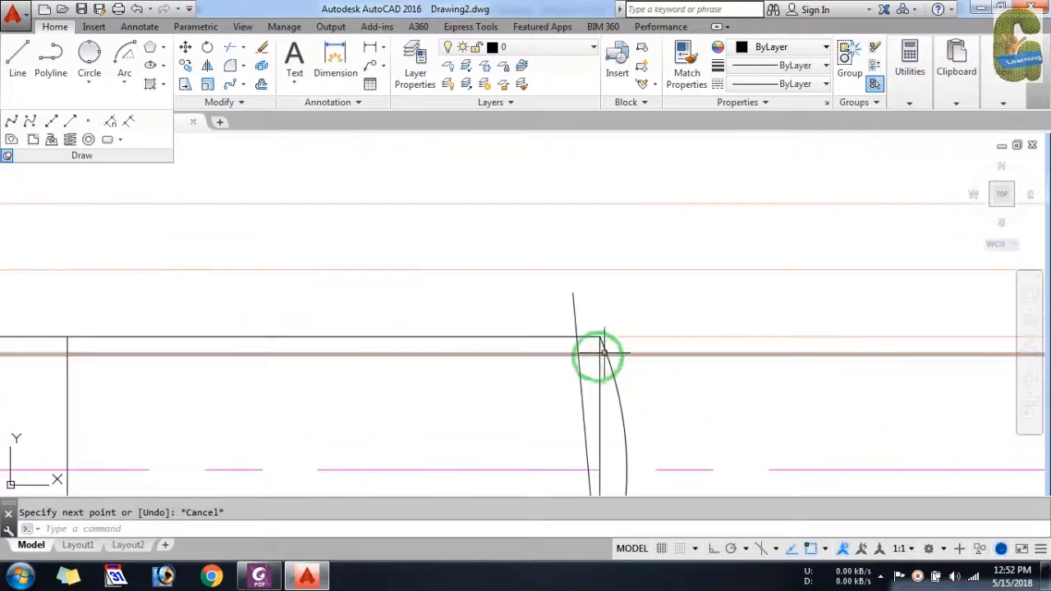
Try to trim the inclined line's upper end at the upper thread root line, and undo the trim
type("tr")
key("Return")
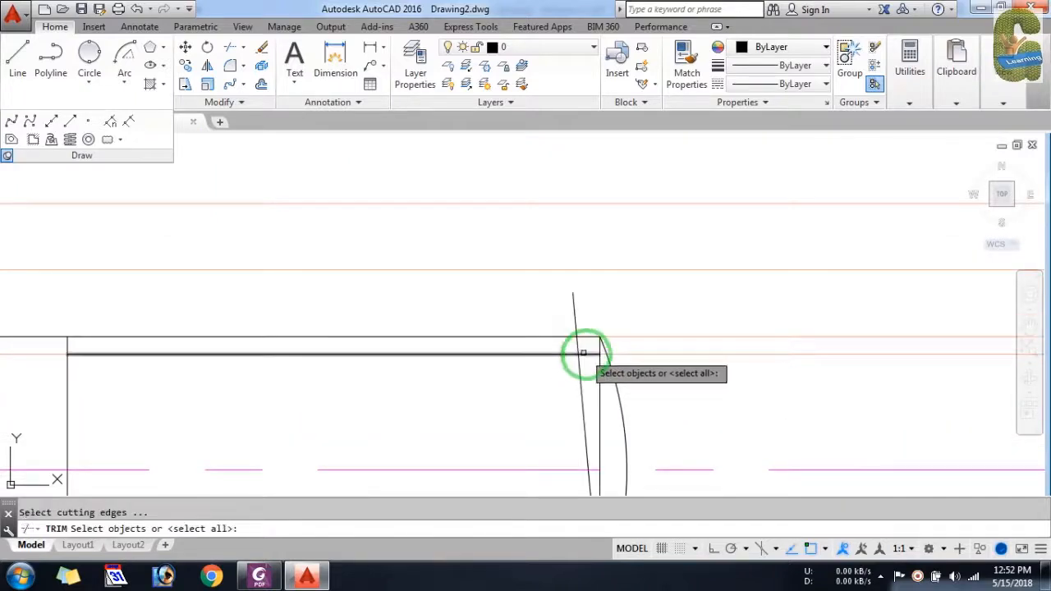
left_click(582, 353)
key("Return")
left_click(577, 324)
key("Return")
scroll(584, 290, "down", 3)
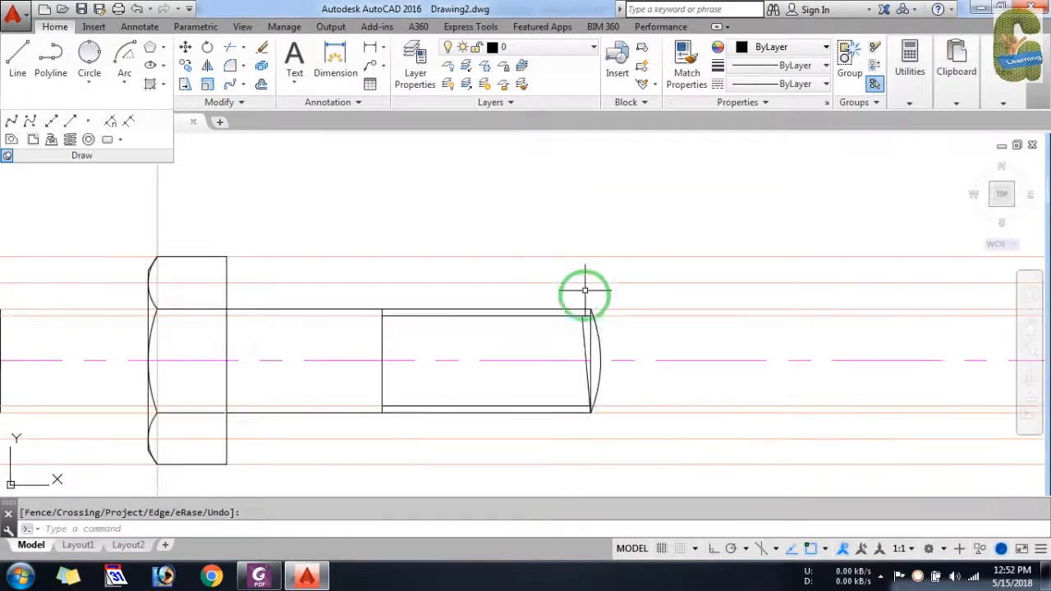
scroll(591, 337, "up", 2)
key("ctrl+z")
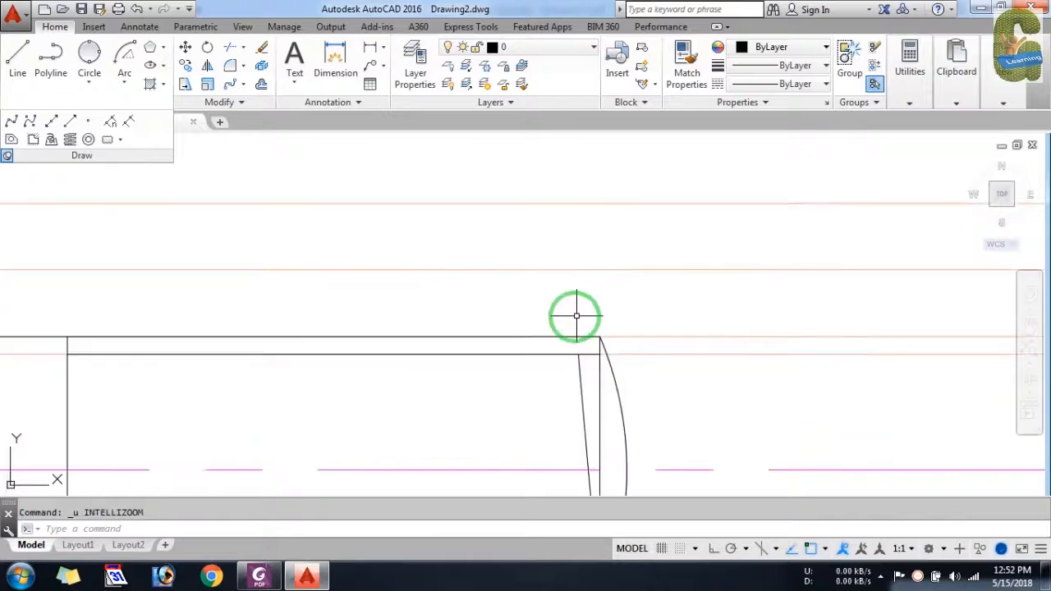
Try to trim the inclined line's overshoot using the shank's upper edge as the cutting edge, and undo the attempt
key("Return")
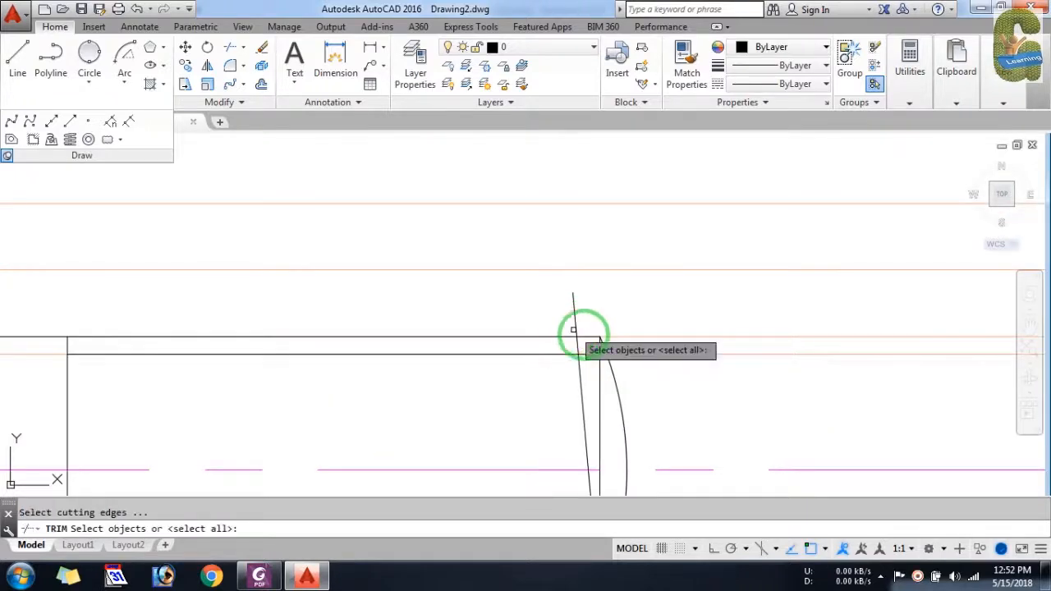
left_click(587, 337)
key("Return")
left_click(582, 308)
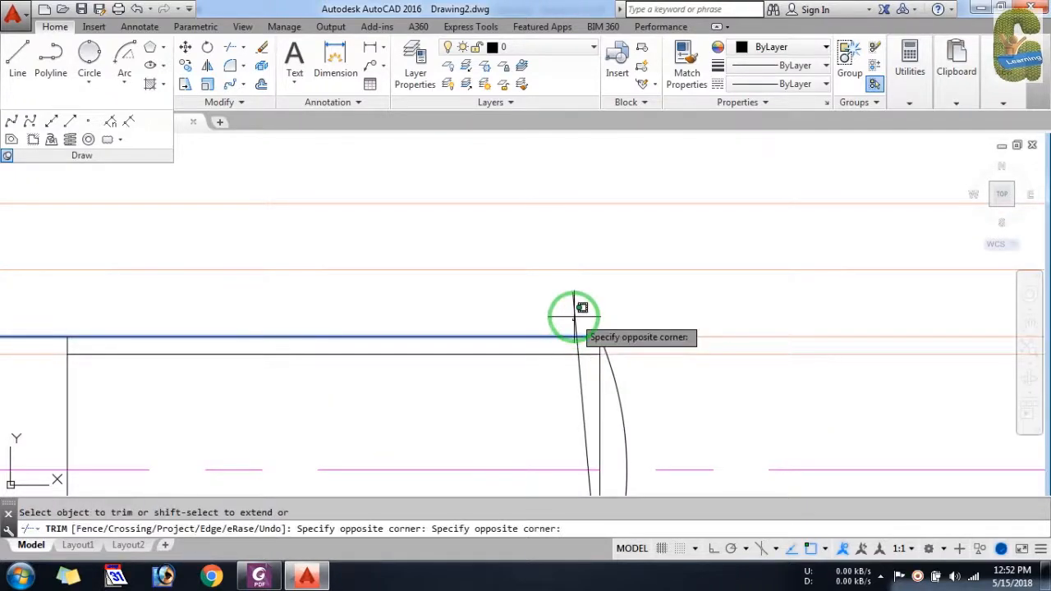
left_click(573, 312)
key("Return")
scroll(622, 264, "down", 2)
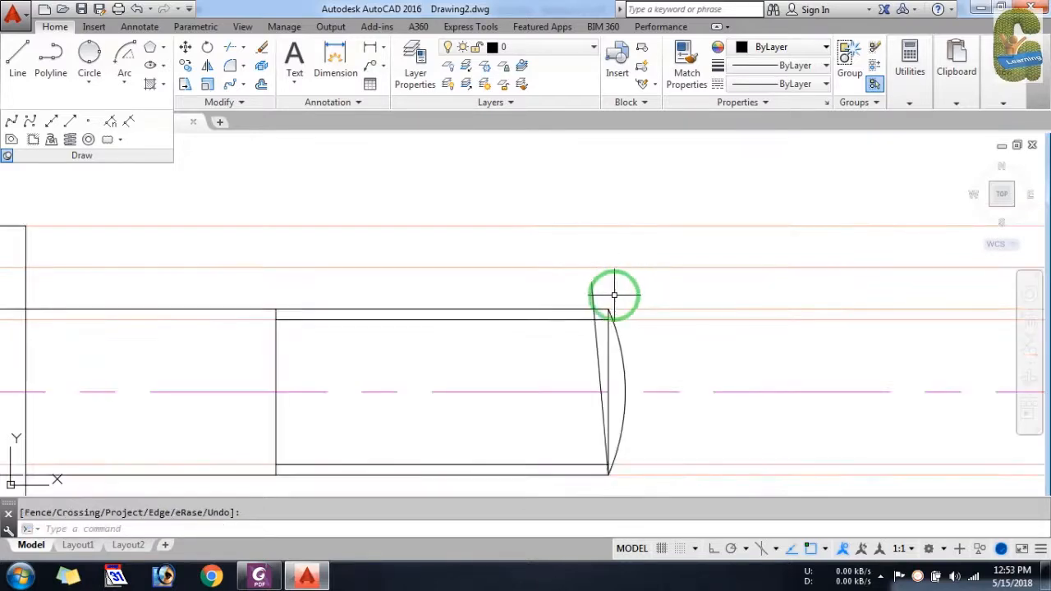
key("ctrl+z")
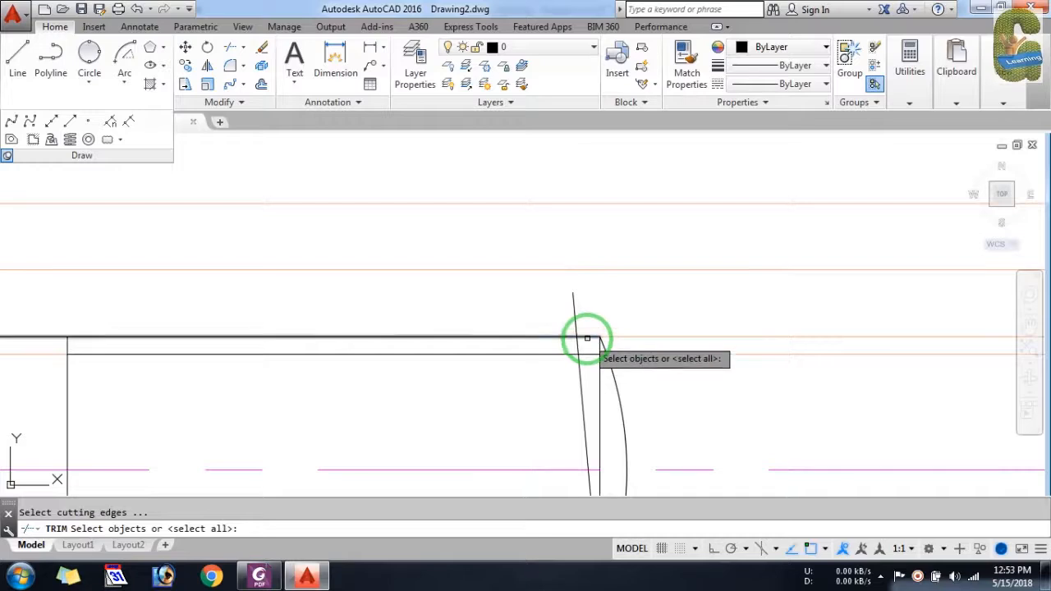
Trim the inclined line's overshoot above the shank's upper edge and erase the shank's vertical end line
left_click(586, 338)
key("Return")
left_click(577, 314)
scroll(583, 289, "down", 2)
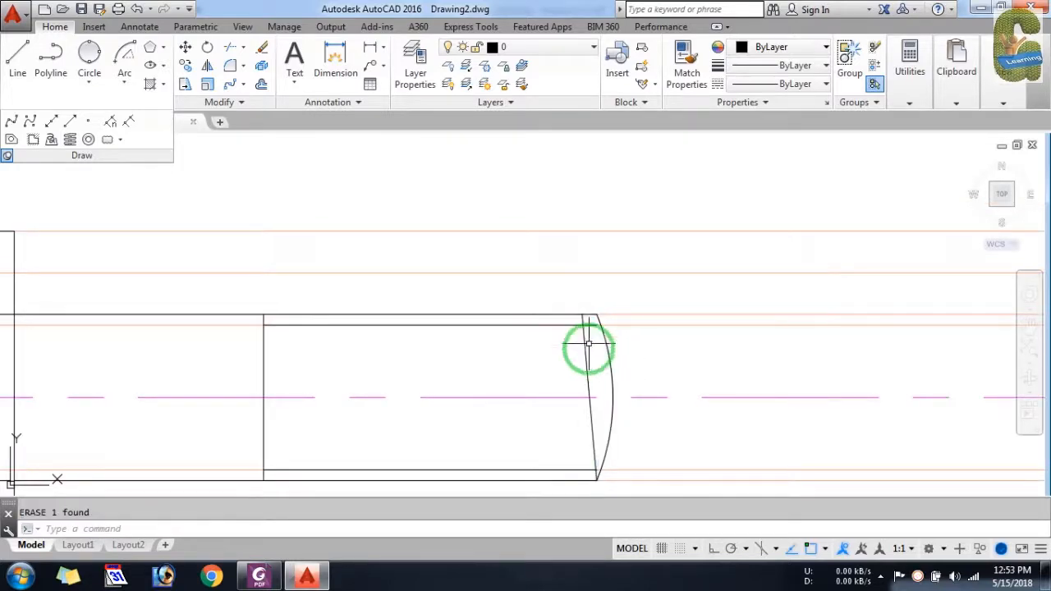
Create a path array of the inclined thread line along the shank's upper thread root line
left_click(589, 465)
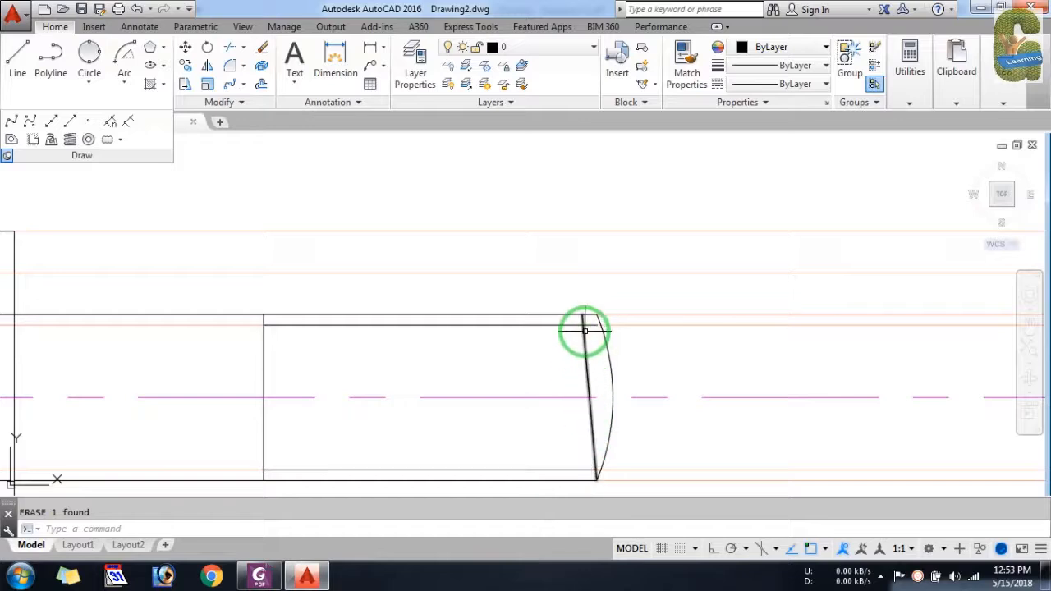
left_click(585, 330)
left_click(342, 59)
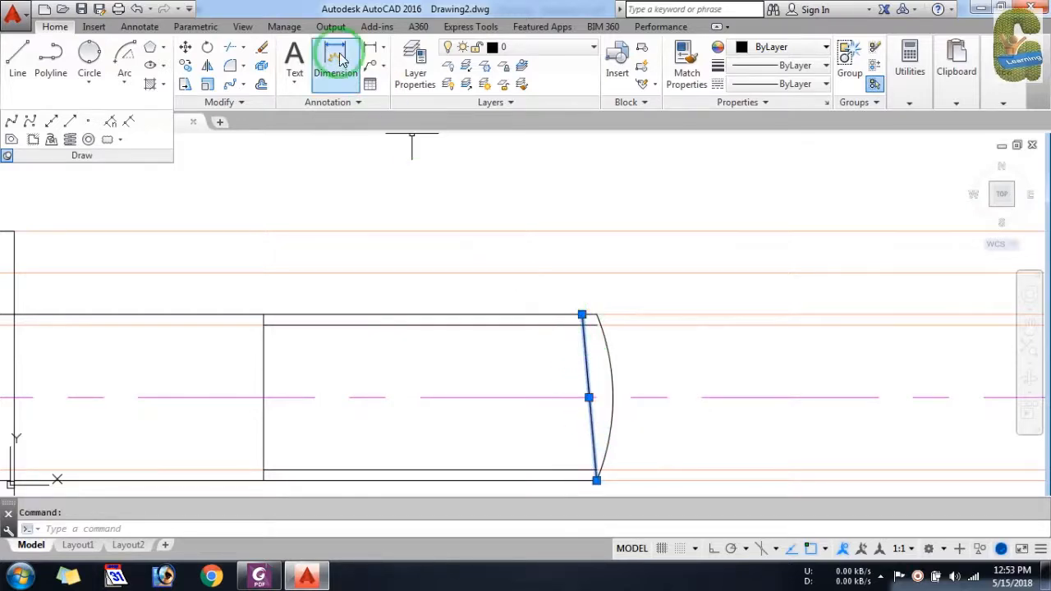
left_click(239, 92)
left_click(244, 84)
left_click(250, 140)
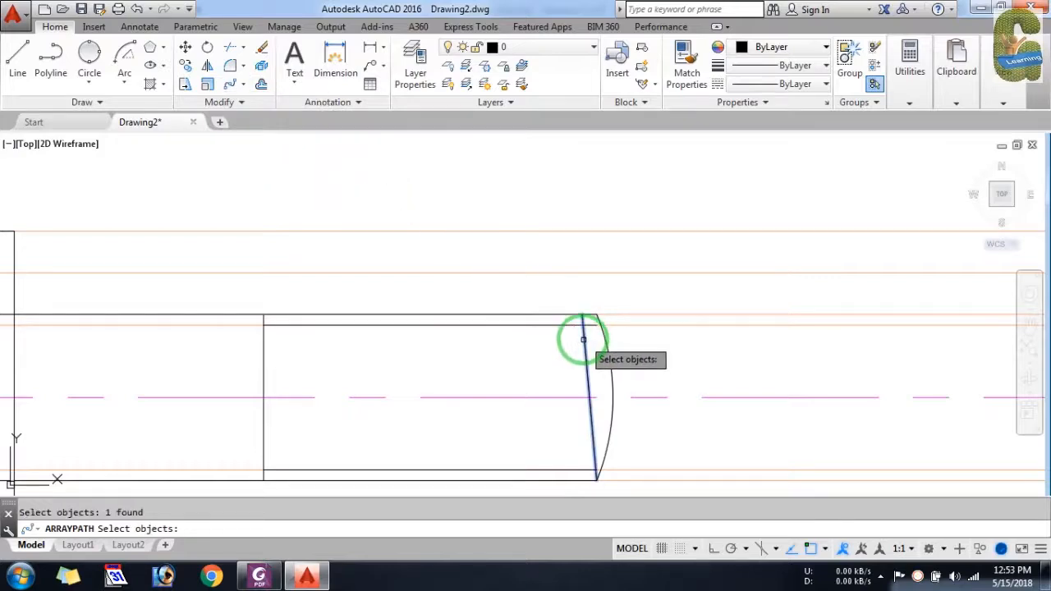
scroll(546, 308, "up", 2)
key("Return")
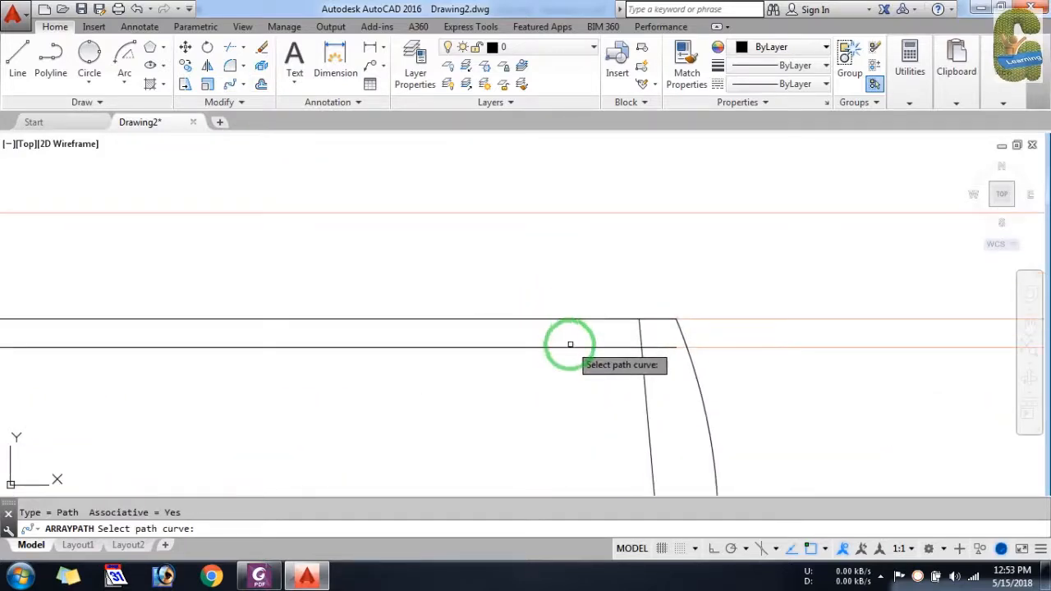
scroll(616, 297, "down", 1)
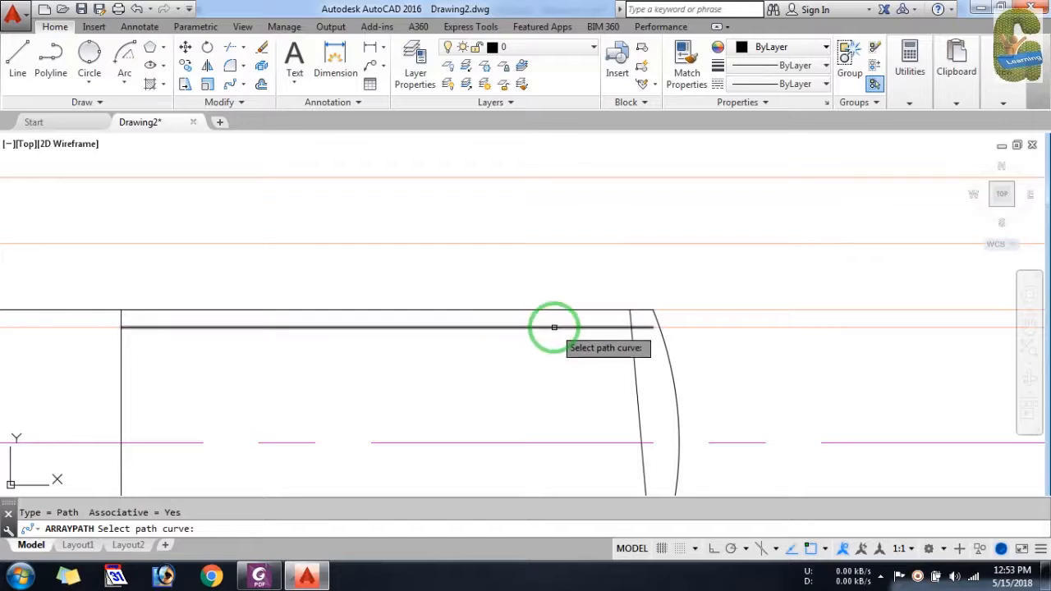
left_click(554, 327)
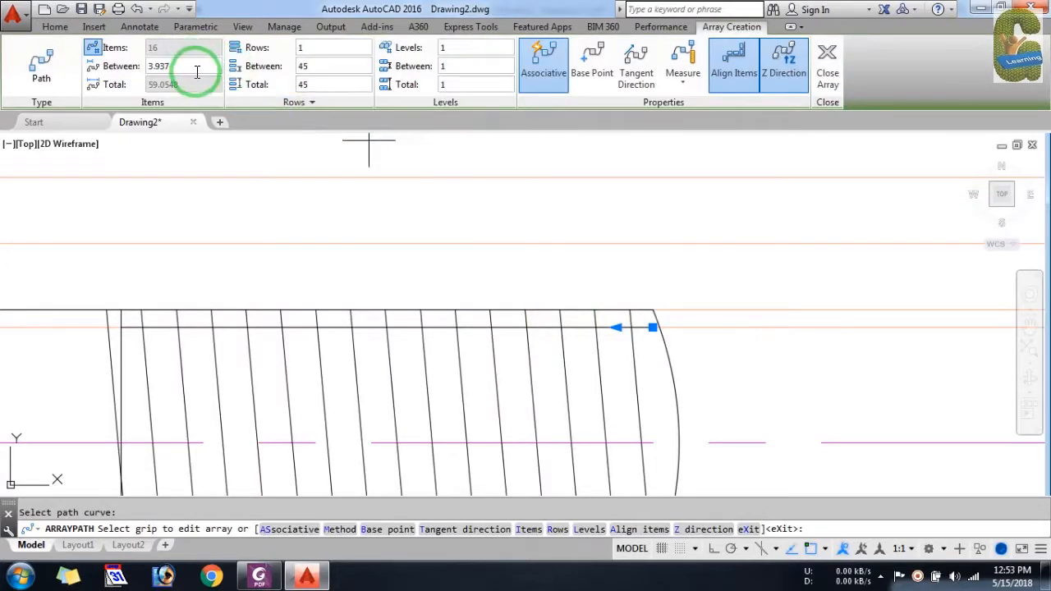
Set the spacing between the arrayed thread lines to 2.5 and finish the array
left_click(138, 74)
type("2")
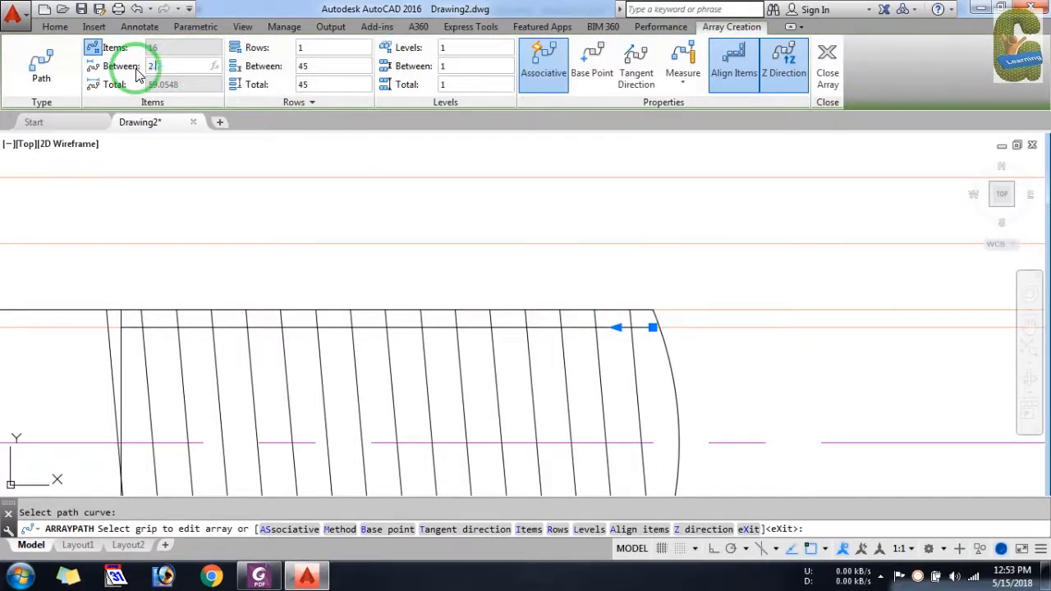
type(".5")
key("Return")
scroll(523, 174, "down", 3)
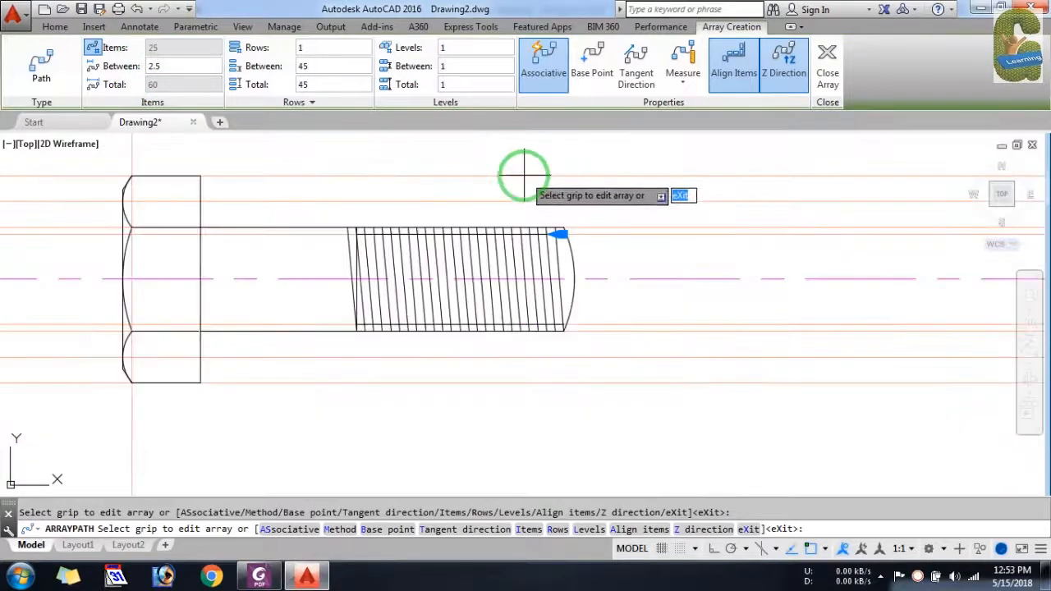
key("Escape")
Erase the vertical thread limit line at the head-side end of the threaded portion
scroll(252, 307, "up", 3)
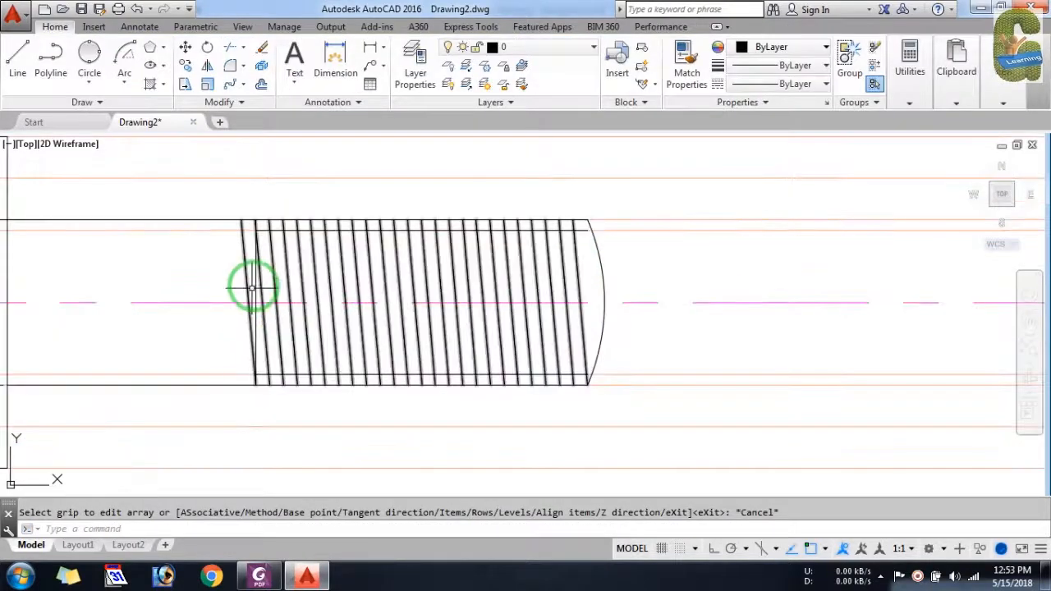
left_click(254, 286)
key("Escape")
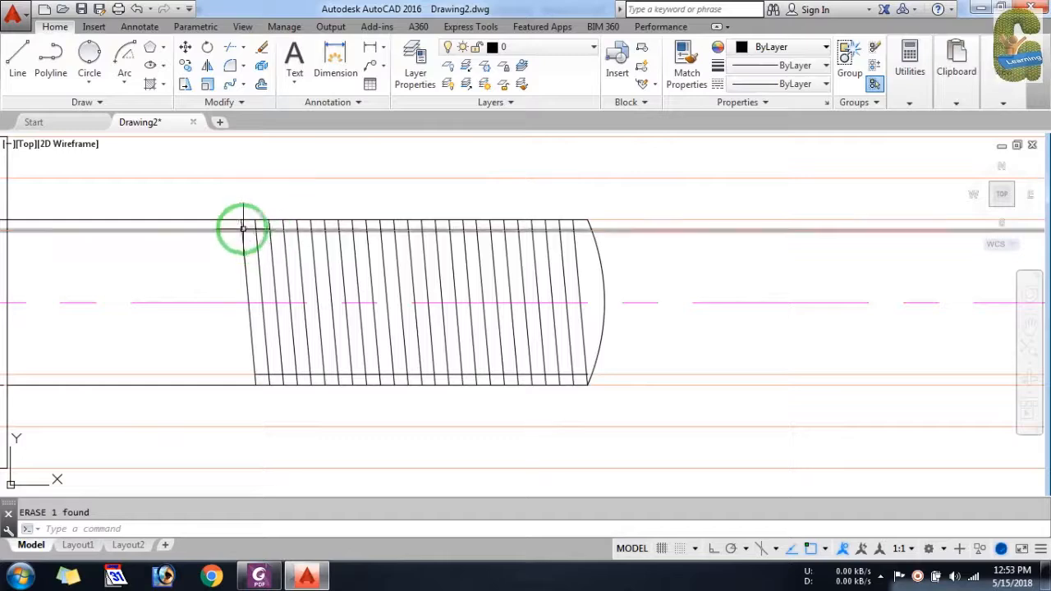
Explode the thread-line array into individual inclined lines
left_click(242, 237)
scroll(629, 321, "down", 2)
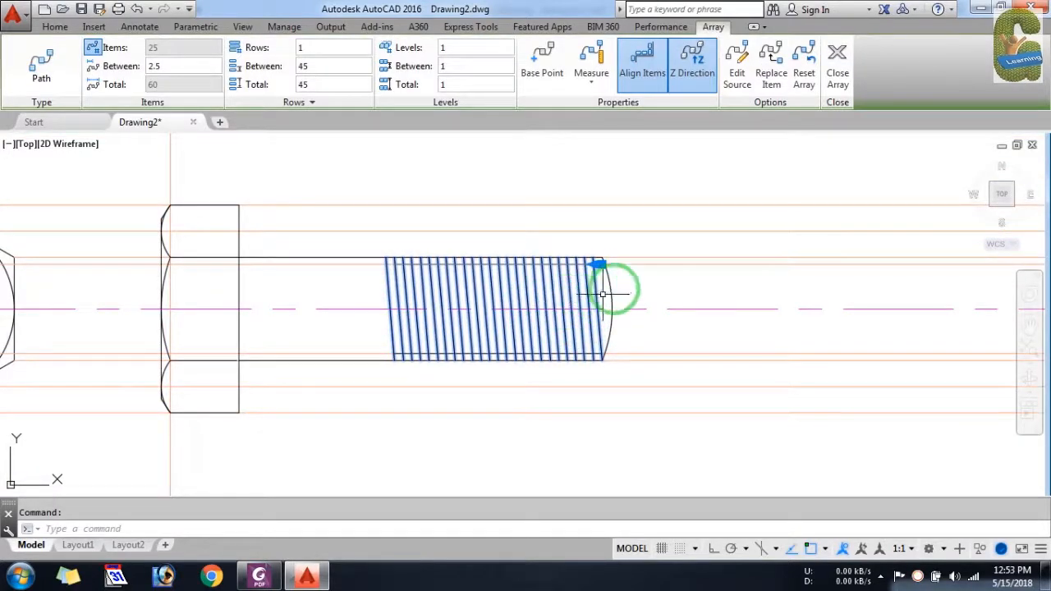
scroll(624, 276, "up", 2)
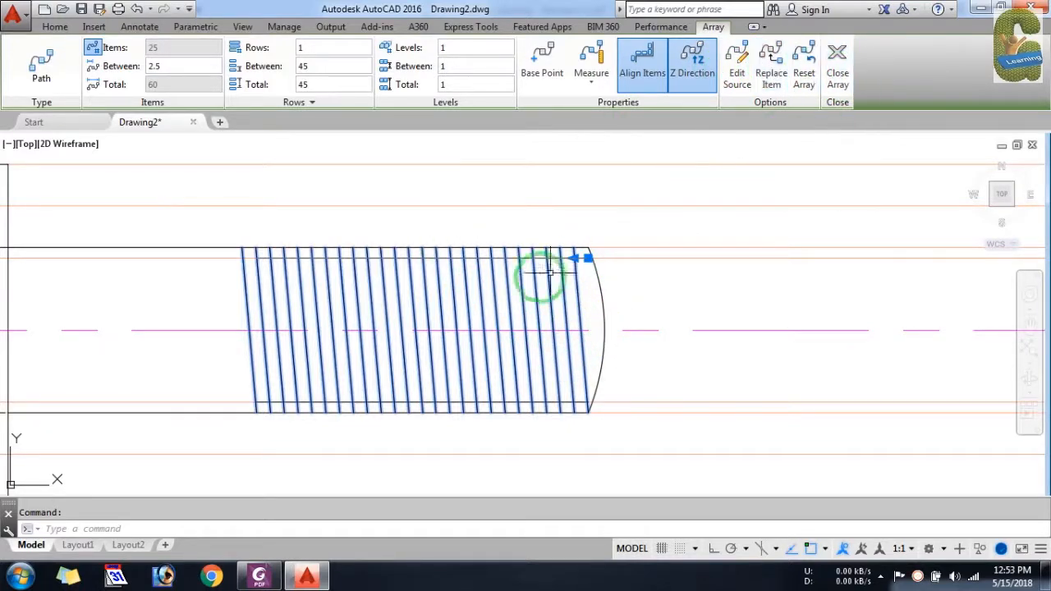
type("x")
key("Return")
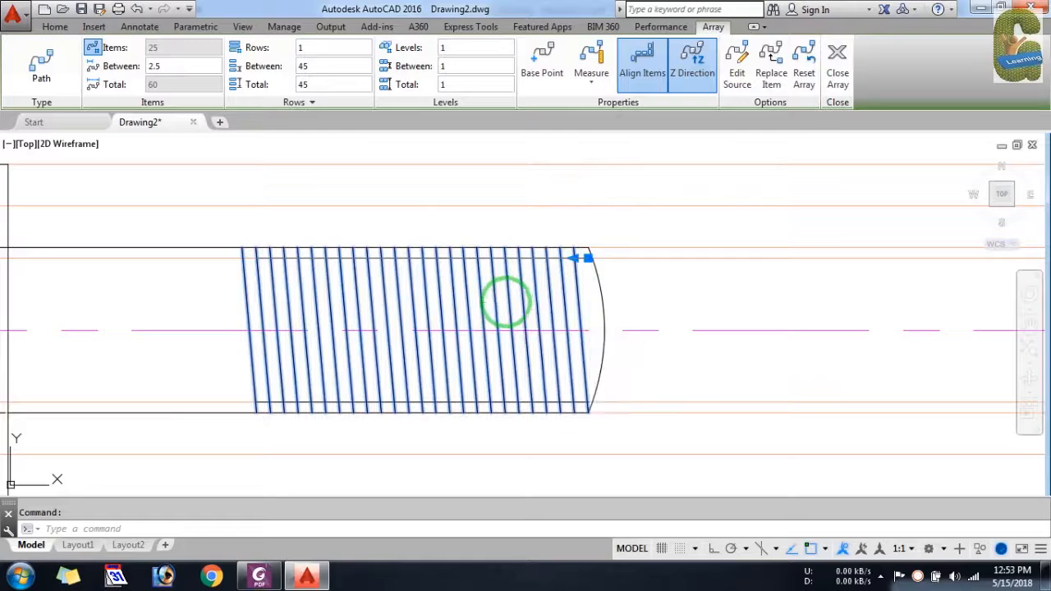
scroll(641, 307, "down", 2)
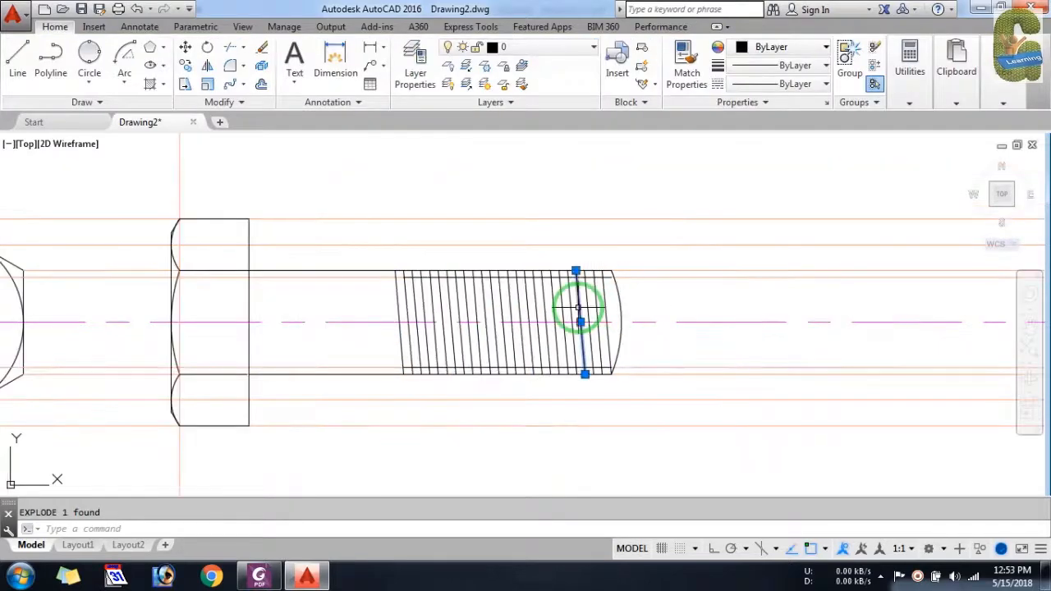
left_click(533, 312)
key("Escape")
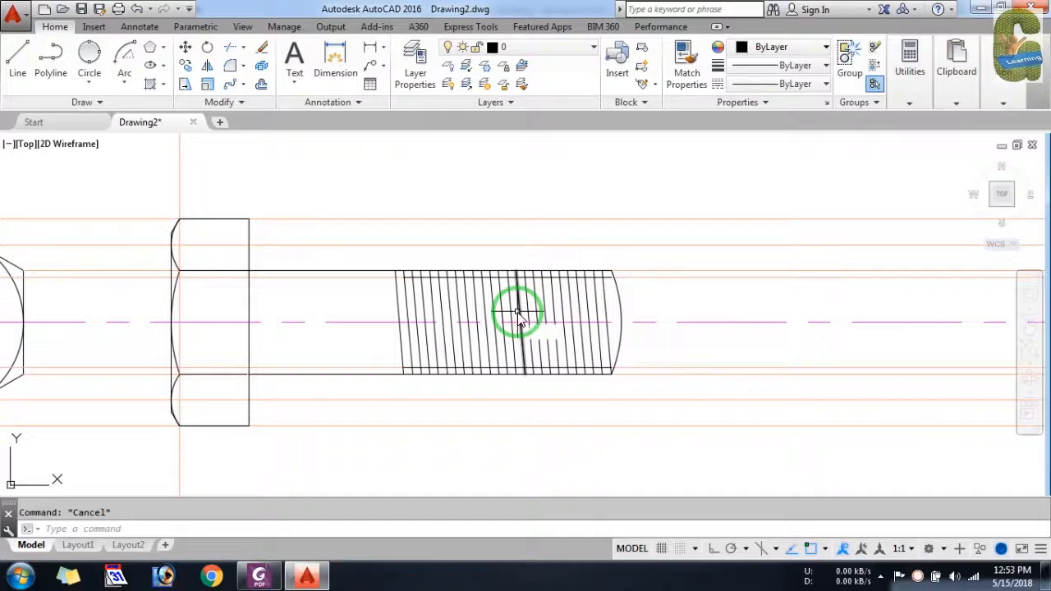
Trim alternating segments of the lower thread root line and lower shank edge between the inclined lines, working from the rounded end
type("tr")
key("Return")
left_click(680, 408)
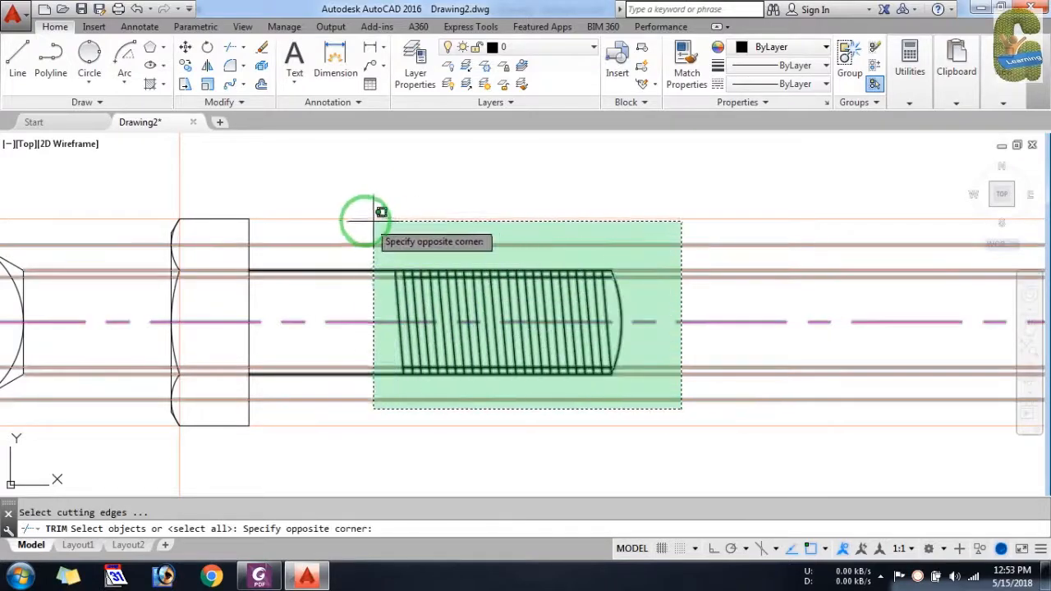
left_click(381, 212)
key("Return")
scroll(623, 382, "up", 5)
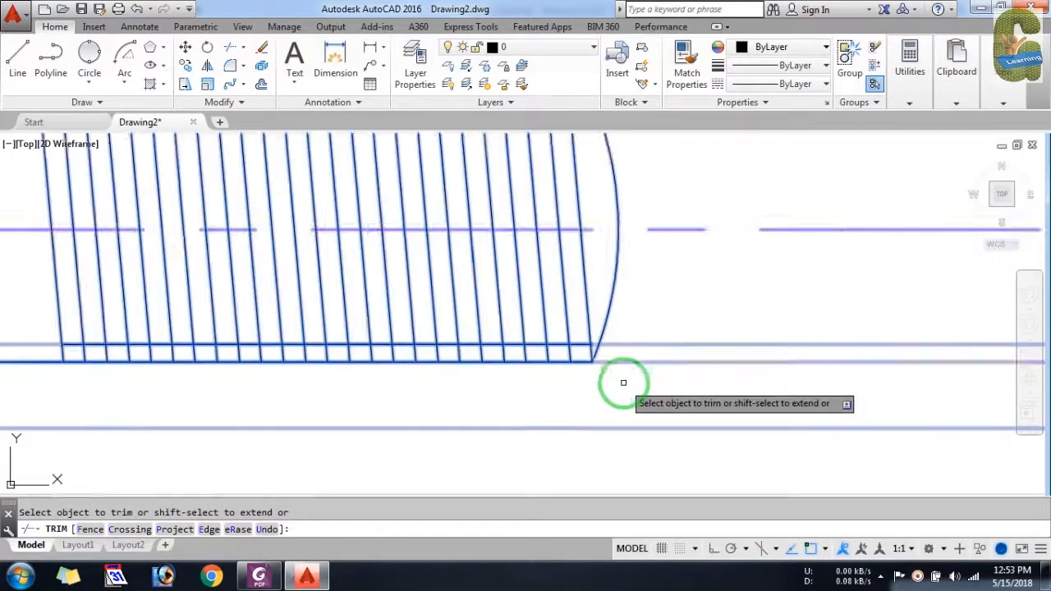
scroll(534, 333, "up", 2)
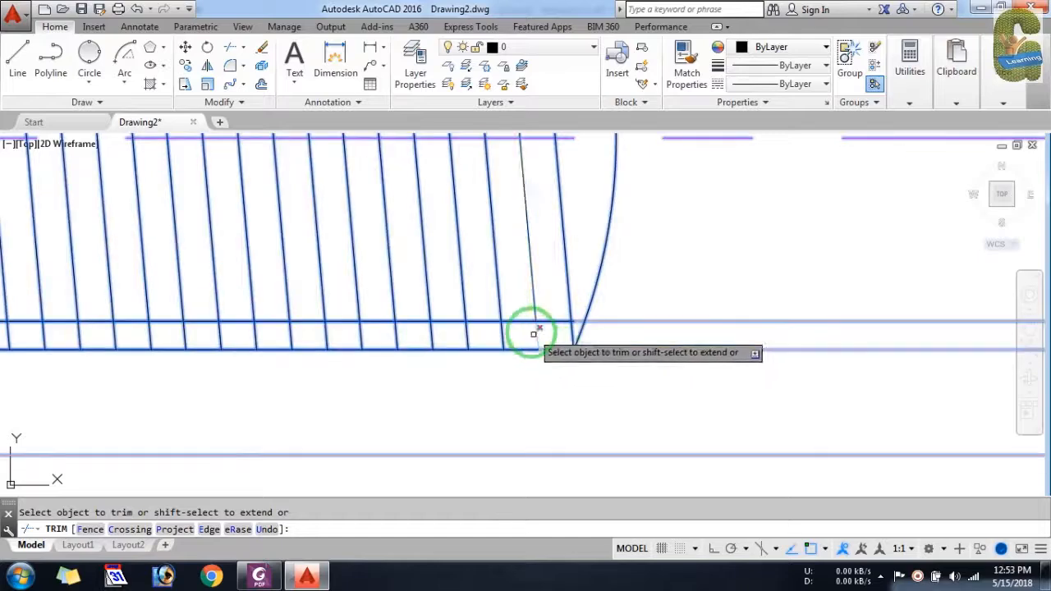
left_click(521, 322)
left_click(489, 349)
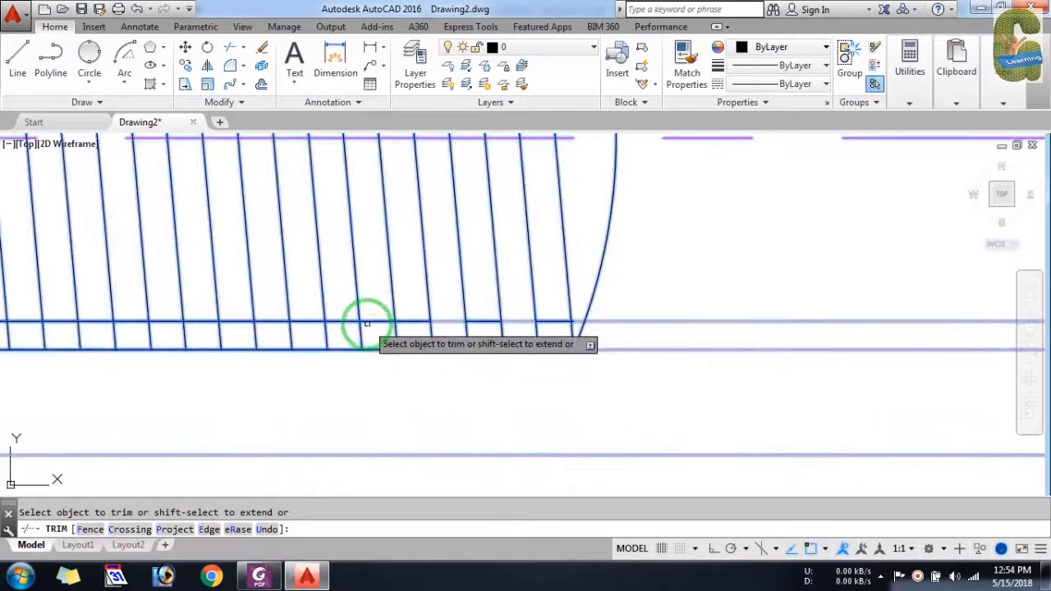
left_click(369, 322)
left_click(347, 349)
left_click(307, 320)
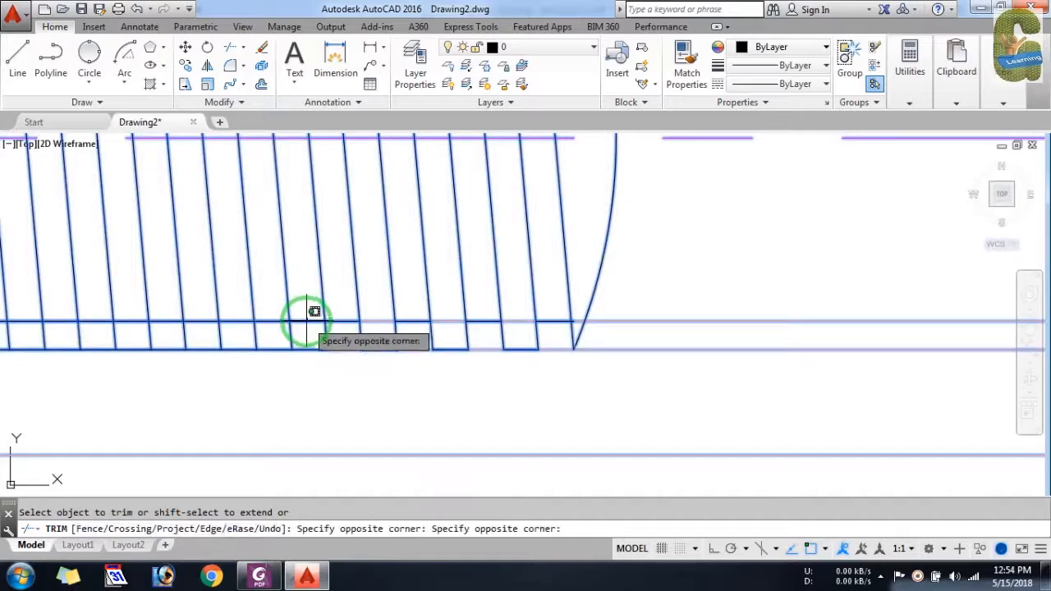
left_click(307, 323)
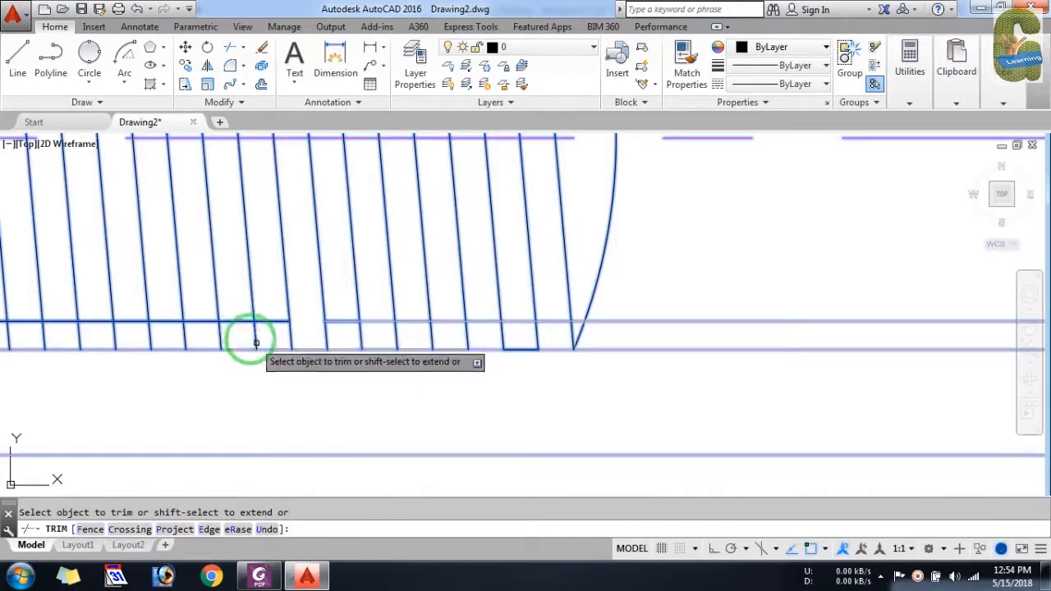
left_click(234, 322)
left_click(204, 349)
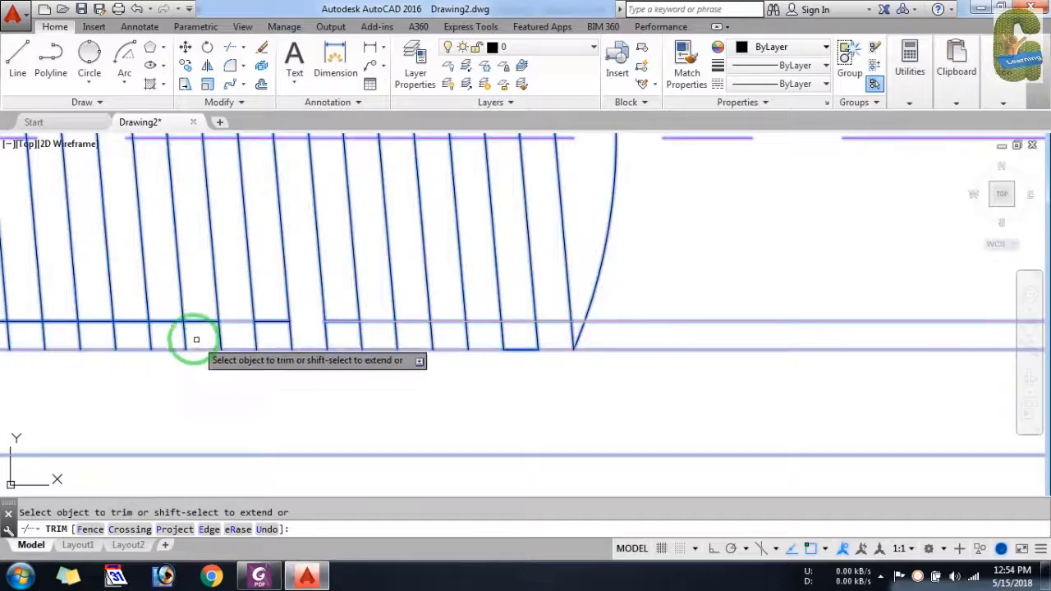
scroll(550, 321, "down", 2)
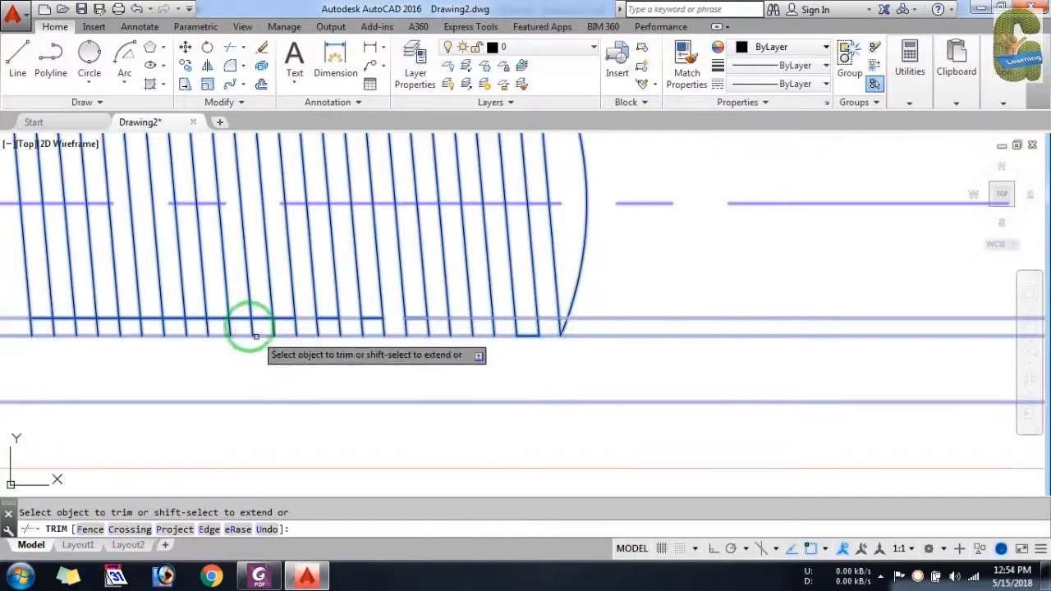
scroll(222, 313, "up", 2)
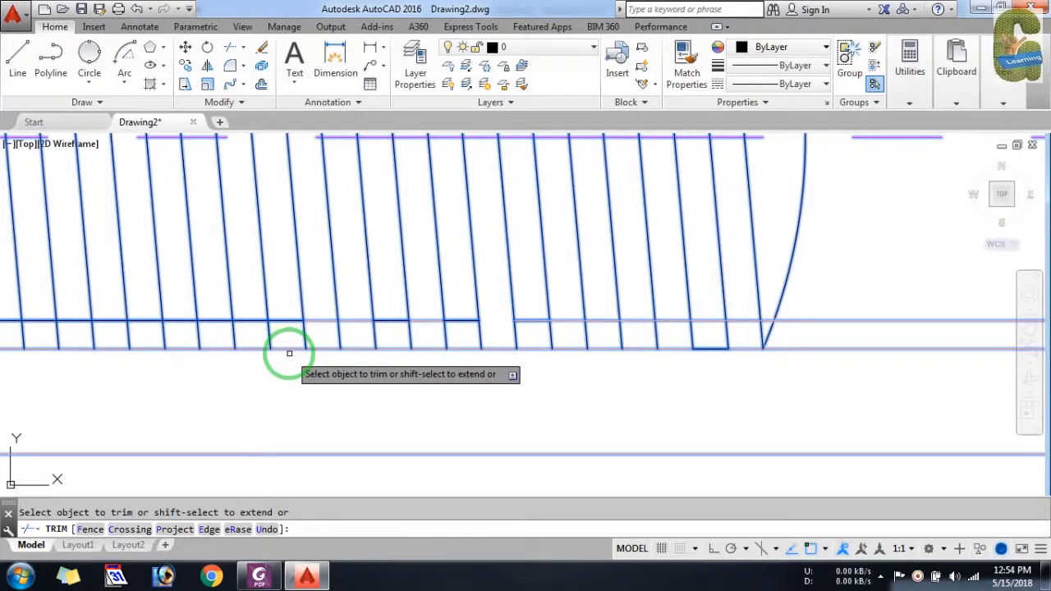
scroll(394, 361, "down", 8)
key("Escape")
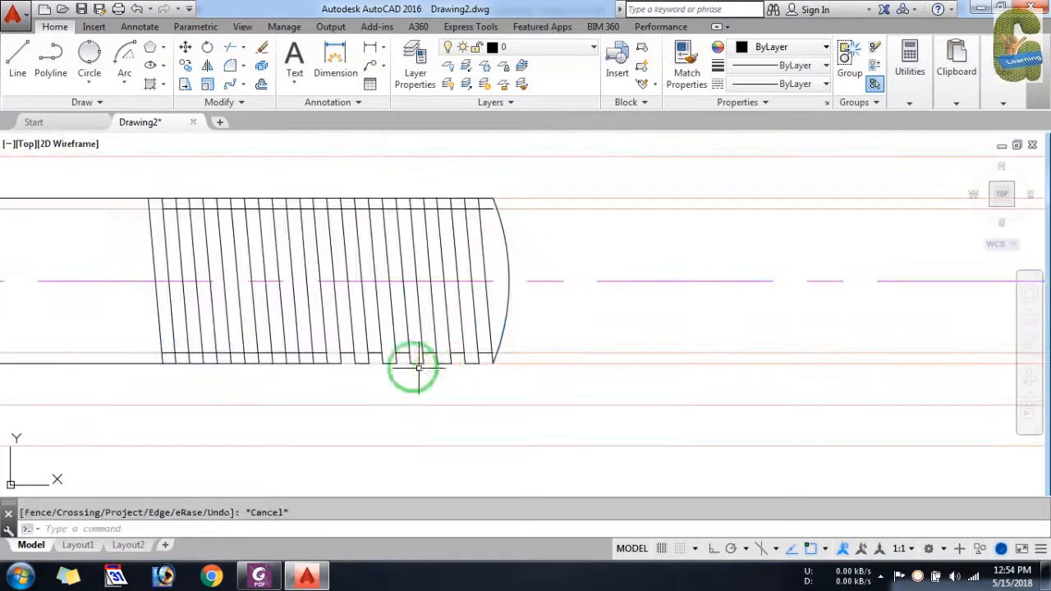
left_click(617, 399)
left_click(425, 147)
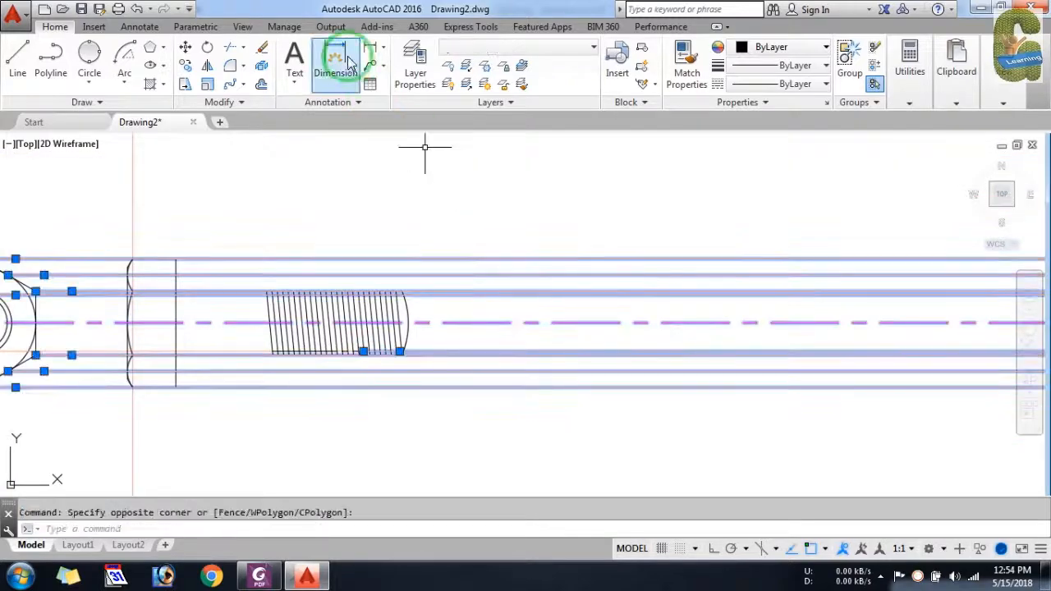
key("Escape")
Lock and freeze the track layer to hide the construction lines
left_click(517, 46)
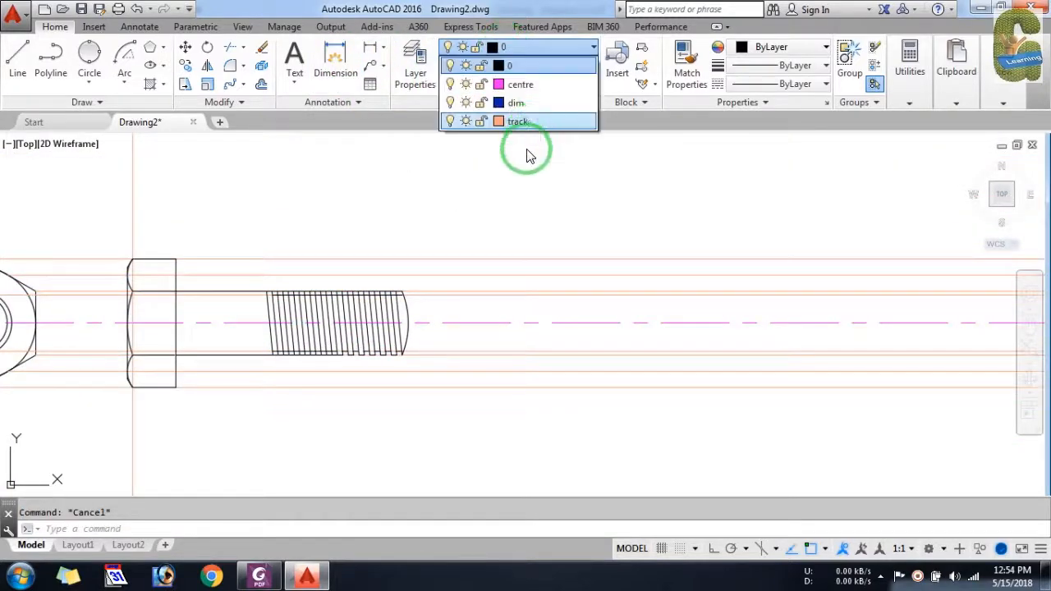
left_click(465, 120)
left_click(464, 122)
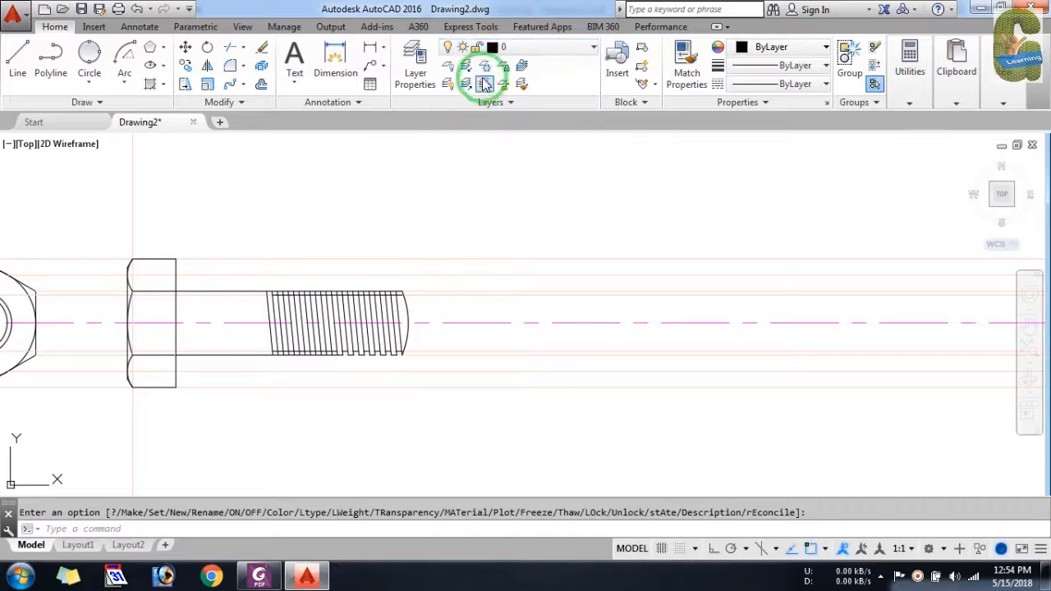
key("Escape")
scroll(295, 368, "up", 2)
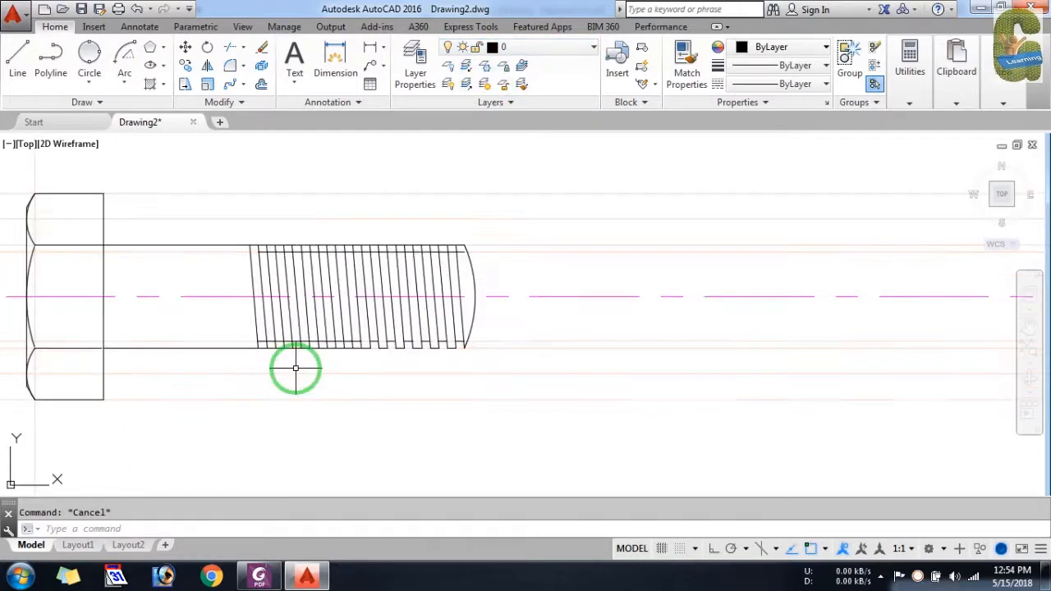
left_click(526, 47)
left_click(485, 123)
left_click(462, 122)
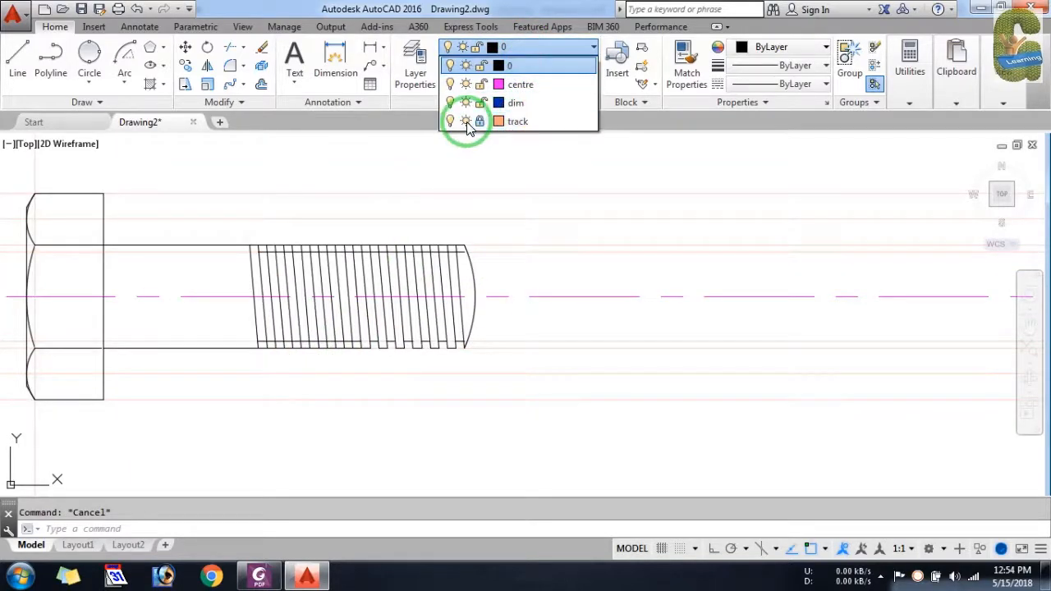
left_click(567, 359)
Trim the remaining alternating segments of the lower thread root line and lower shank edge between the inclined lines, working toward the head
scroll(329, 341, "up", 4)
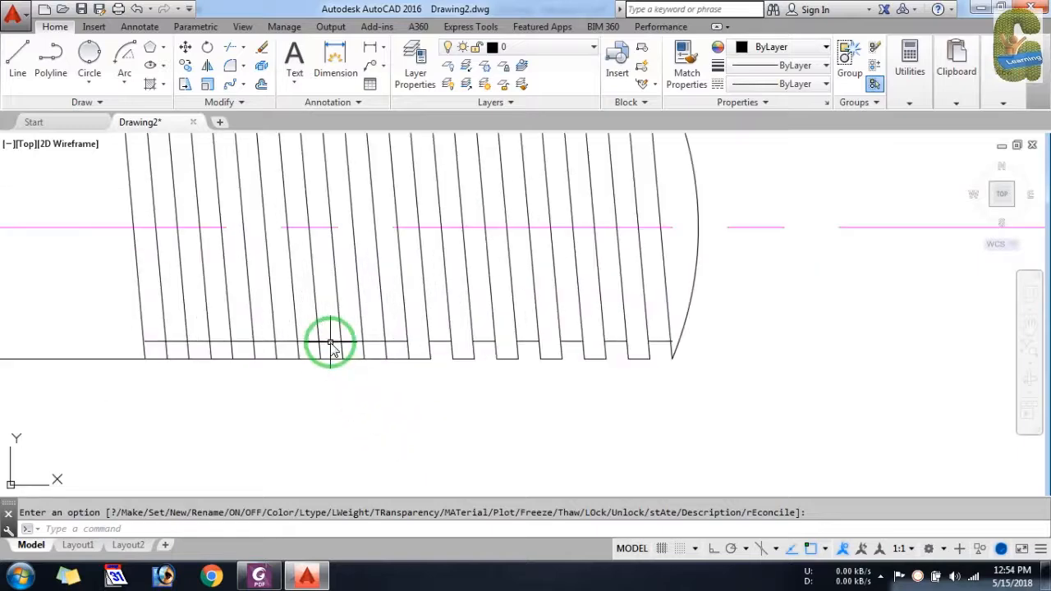
scroll(517, 410, "down", 2)
key("Escape")
type("tr")
key("Return")
left_click(630, 431)
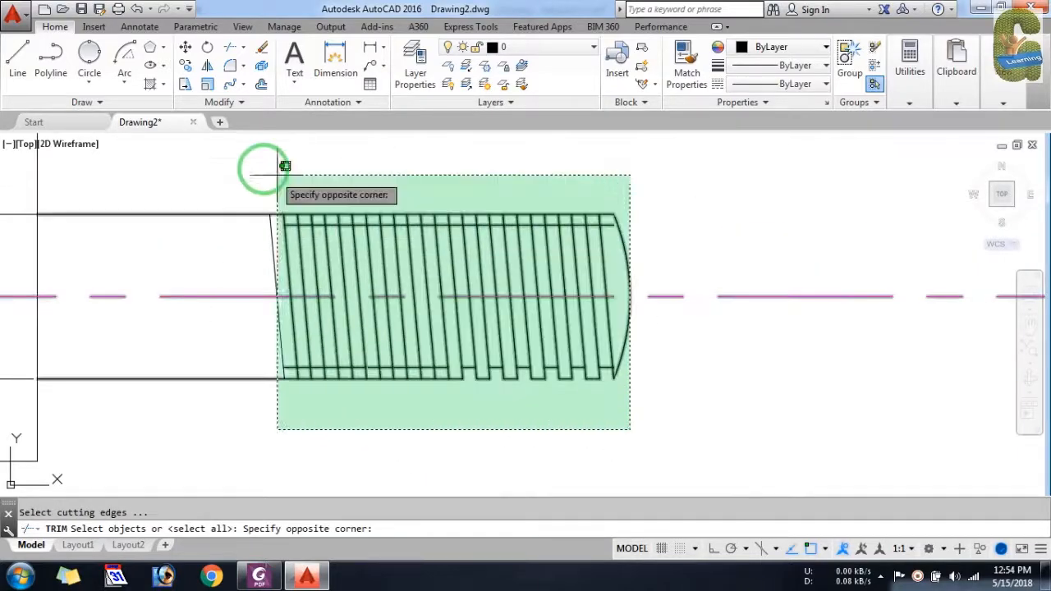
left_click(229, 147)
key("Return")
scroll(445, 394, "up", 4)
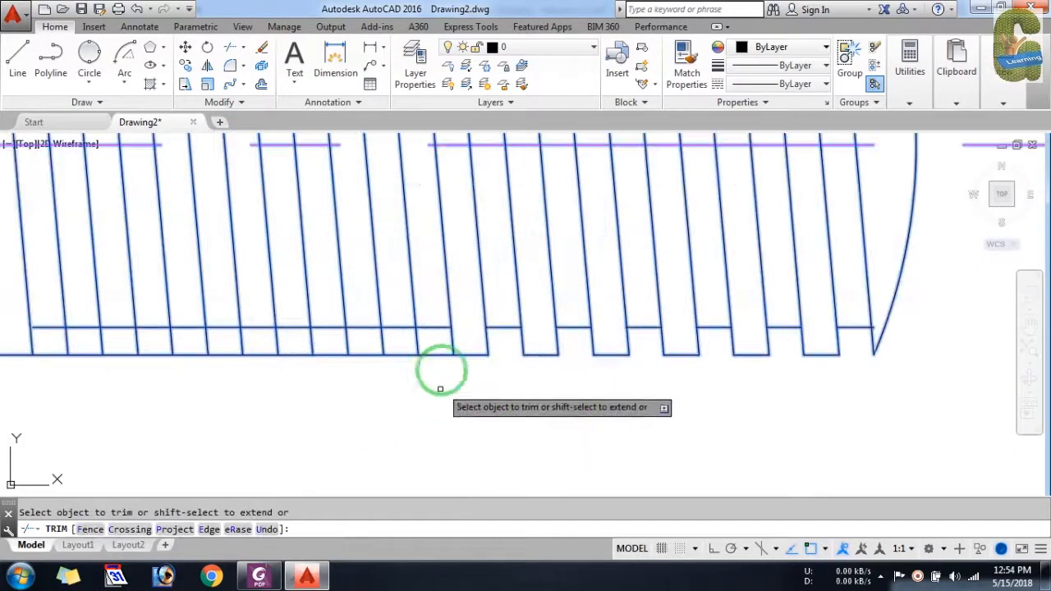
left_click(436, 354)
left_click(390, 329)
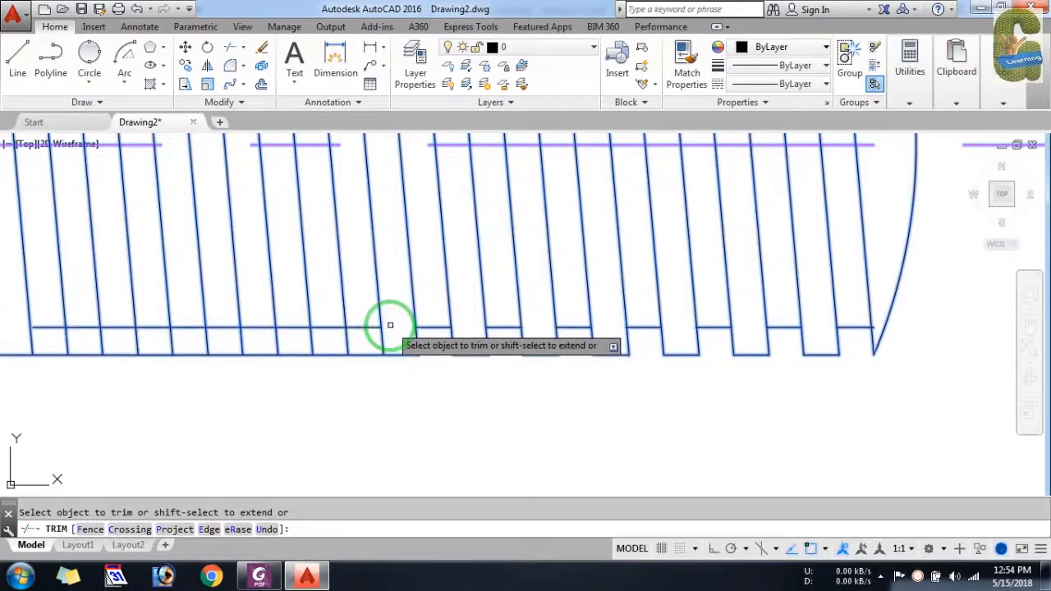
left_click(366, 355)
left_click(333, 330)
left_click(301, 358)
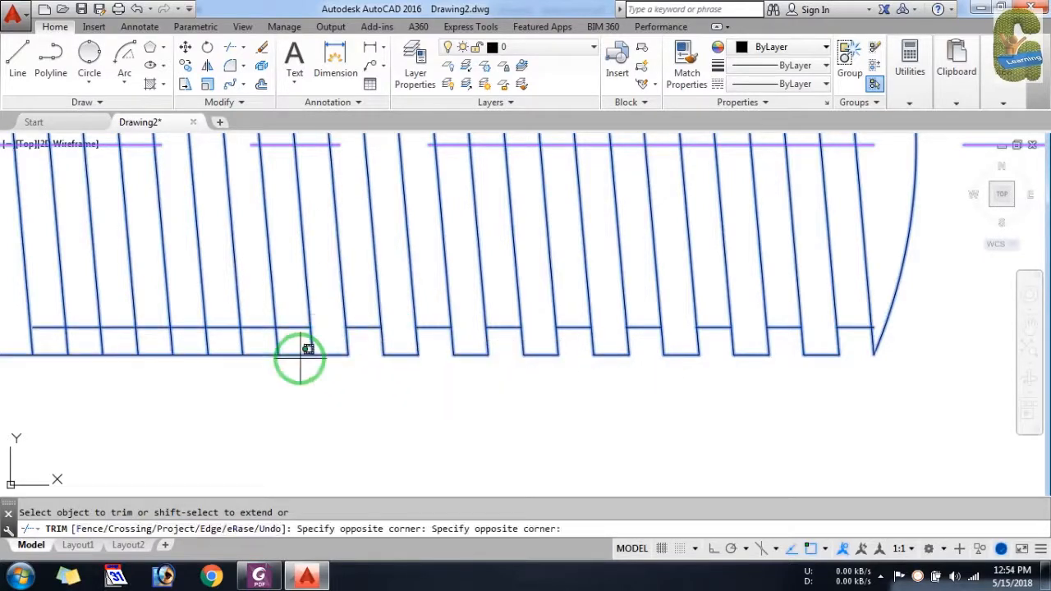
left_click(297, 353)
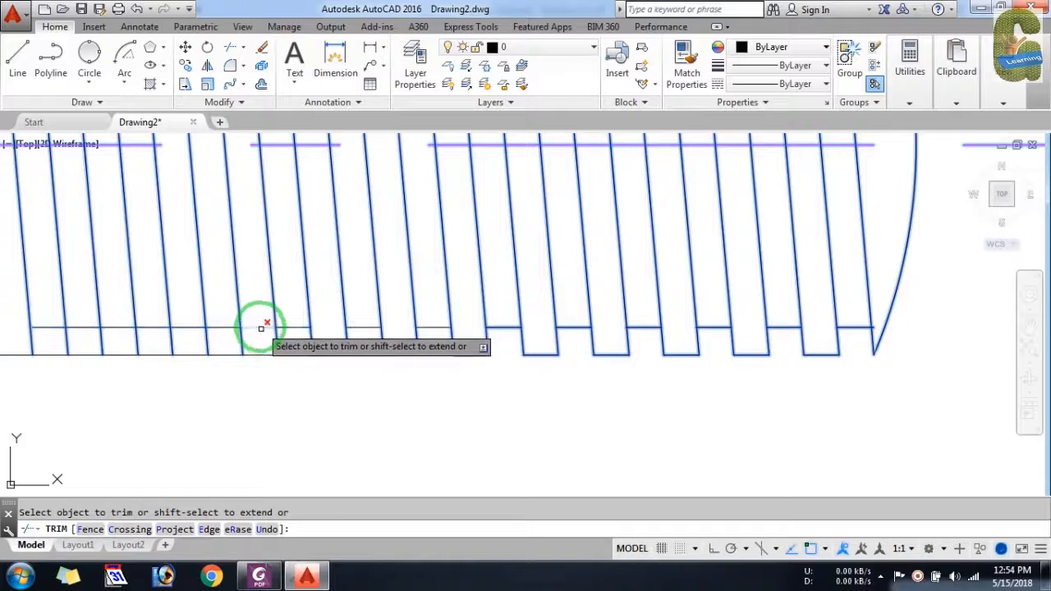
left_click(261, 329)
left_click(229, 354)
left_click(182, 327)
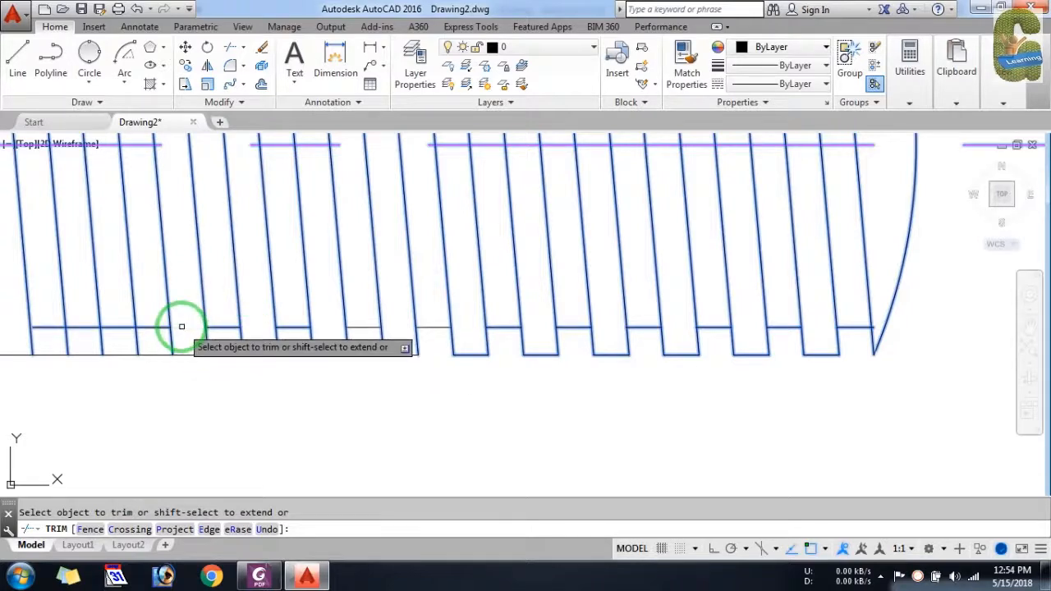
left_click(117, 335)
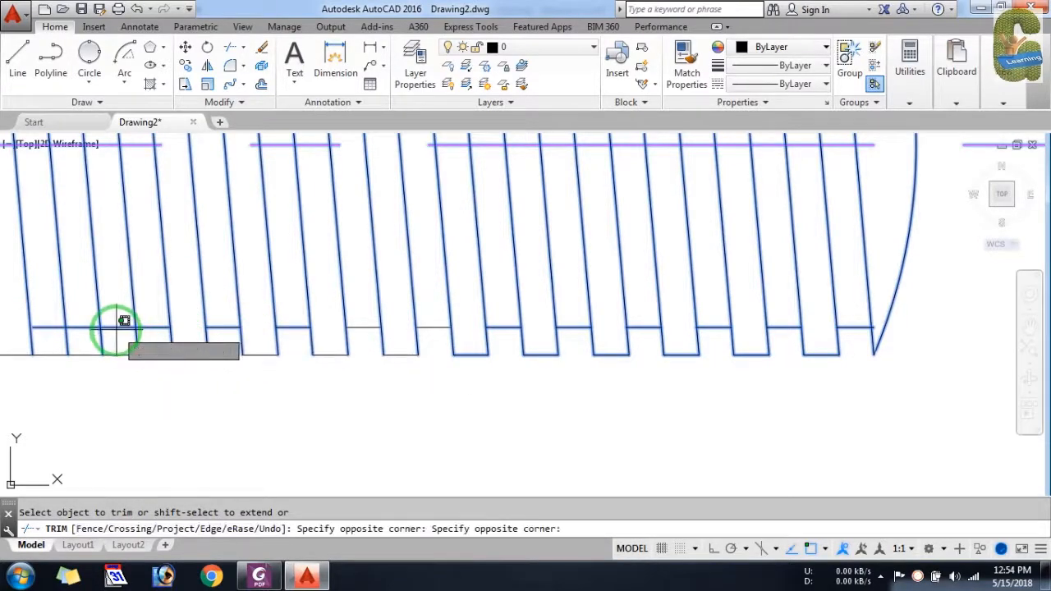
left_click(113, 322)
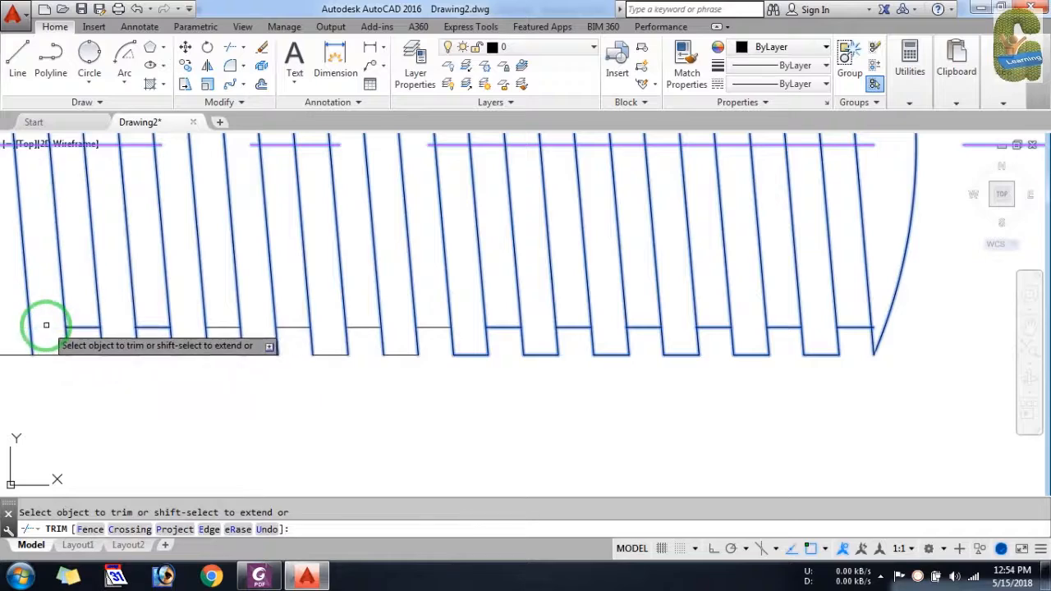
Trim alternating segments of the upper shank edge and upper thread root line between the inclined lines, working from the head side to the rounded end
scroll(329, 431, "down", 5)
scroll(293, 317, "up", 5)
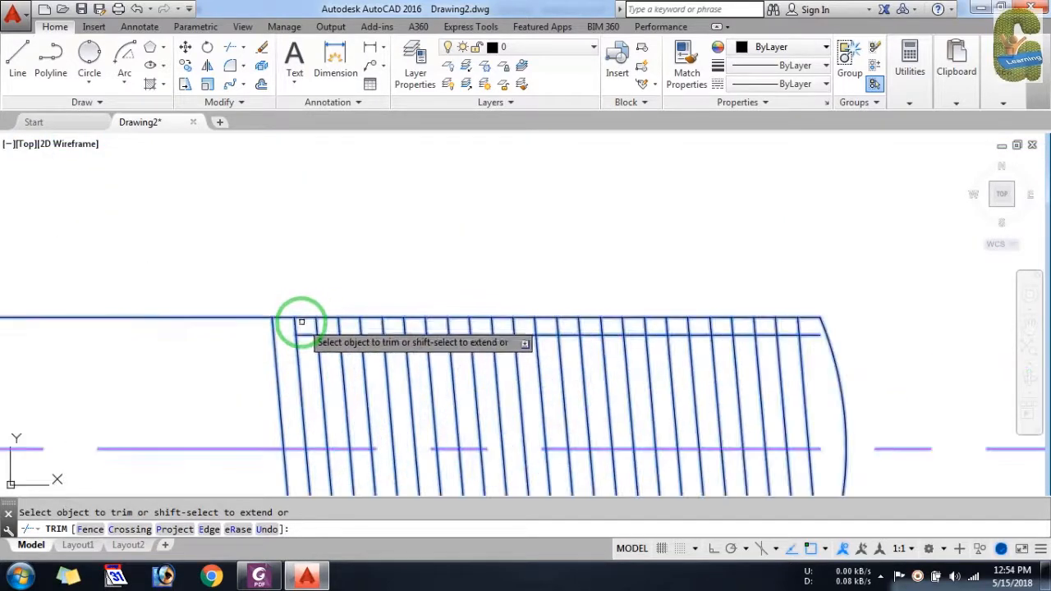
scroll(270, 263, "down", 3)
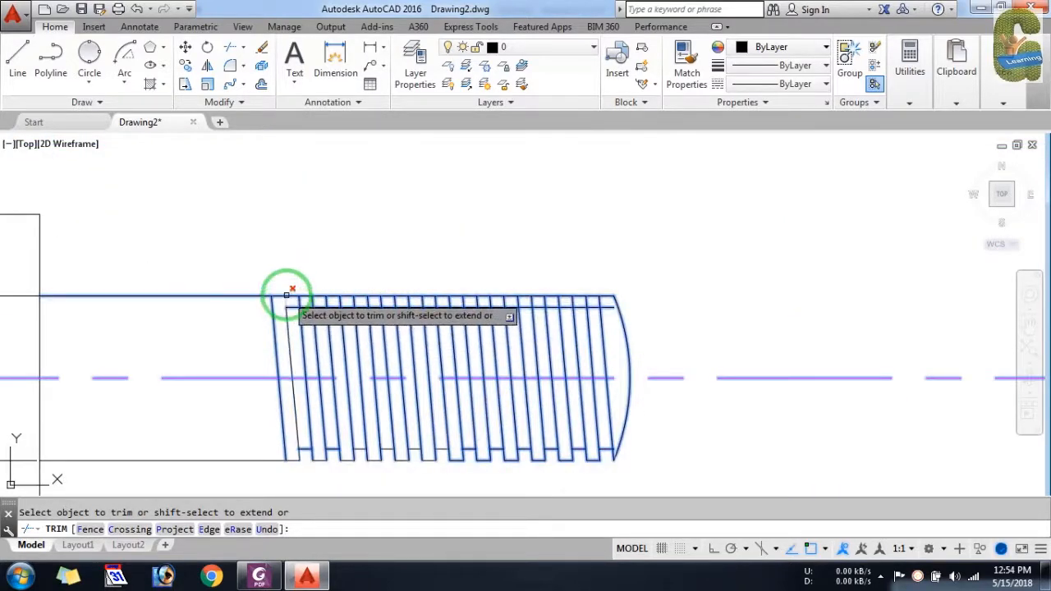
scroll(281, 298, "up", 2)
left_click(320, 309)
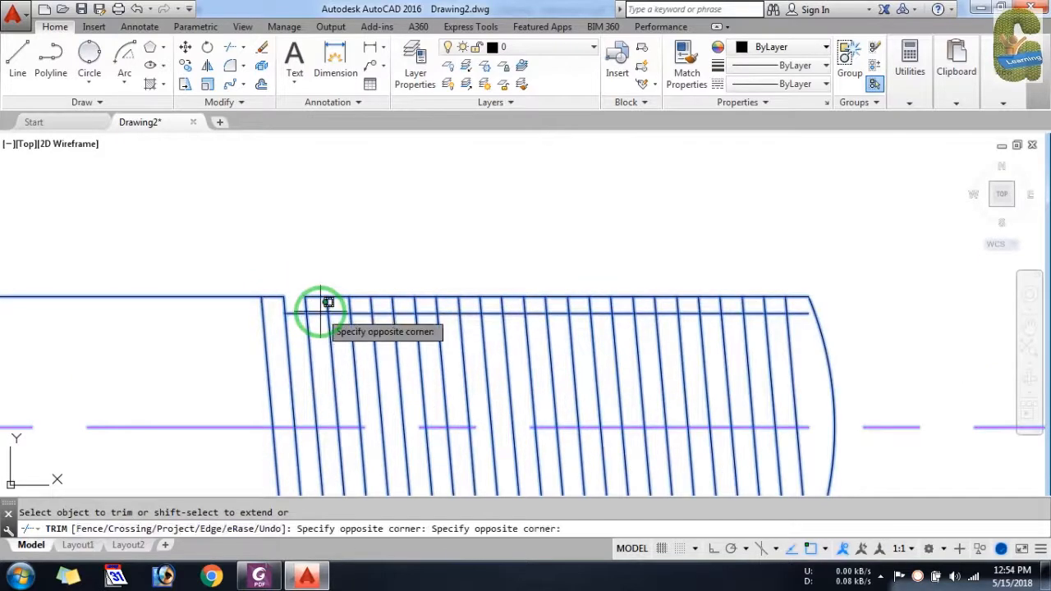
left_click(315, 314)
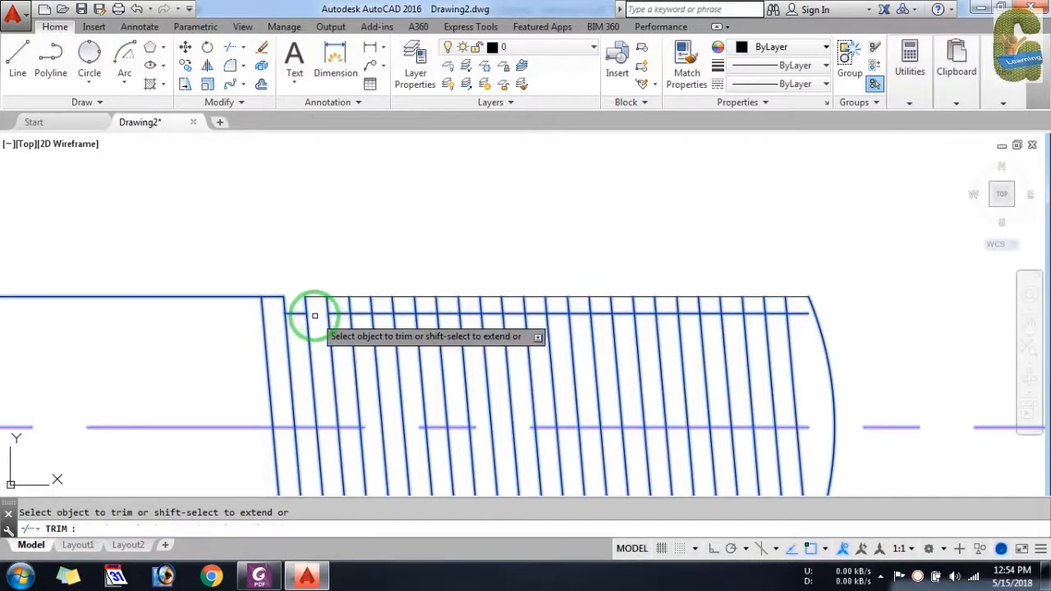
left_click(358, 313)
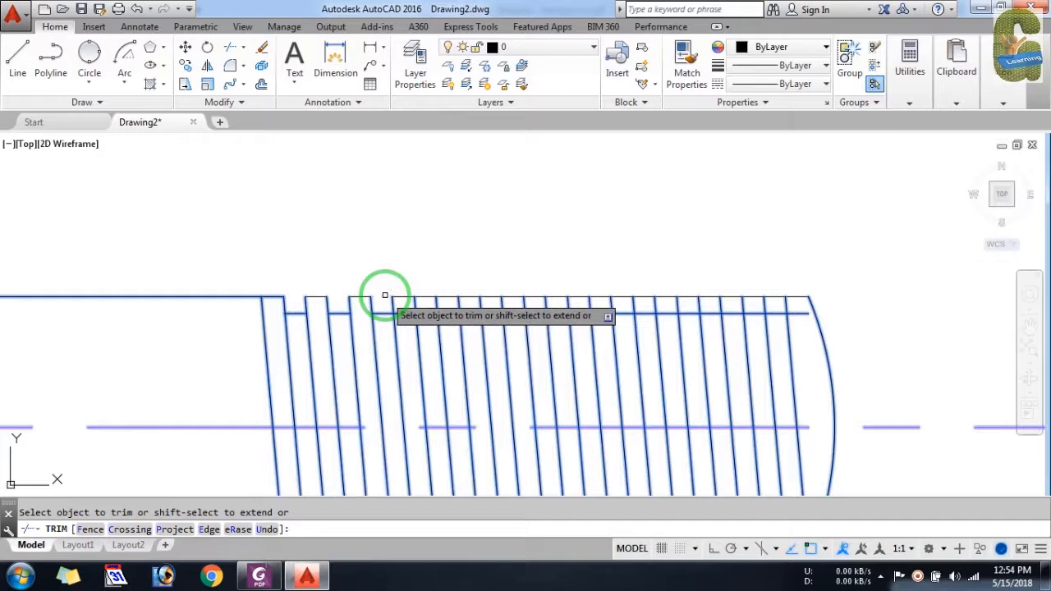
left_click(408, 313)
left_click(428, 298)
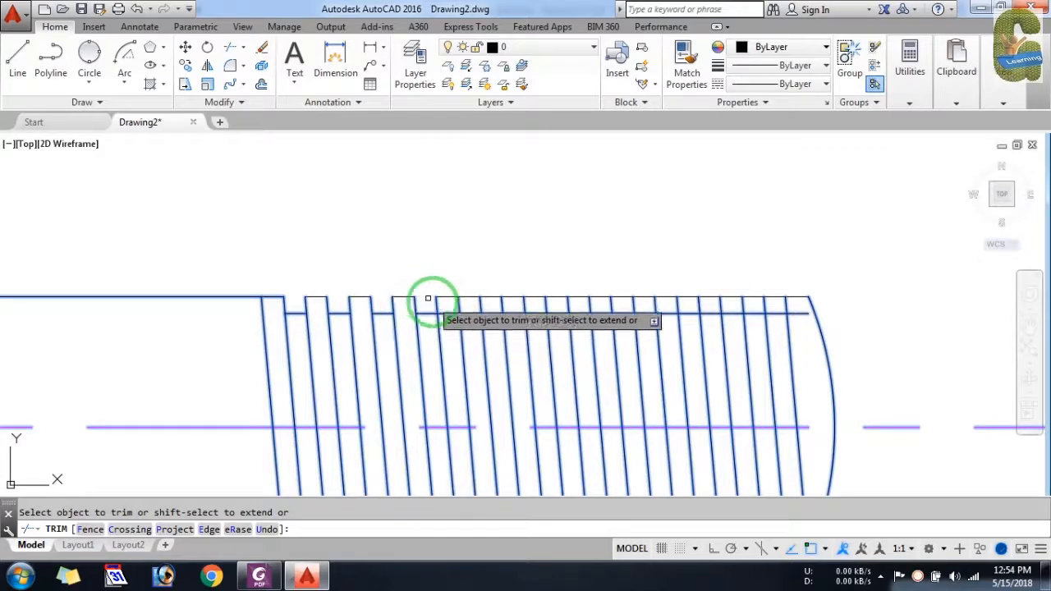
left_click(452, 314)
left_click(472, 296)
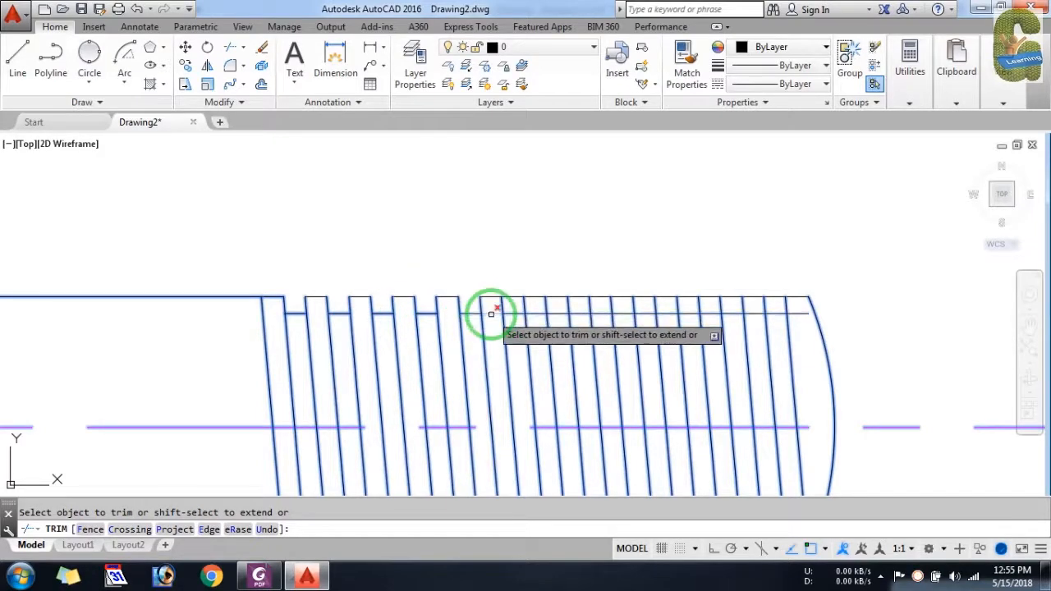
left_click(491, 314)
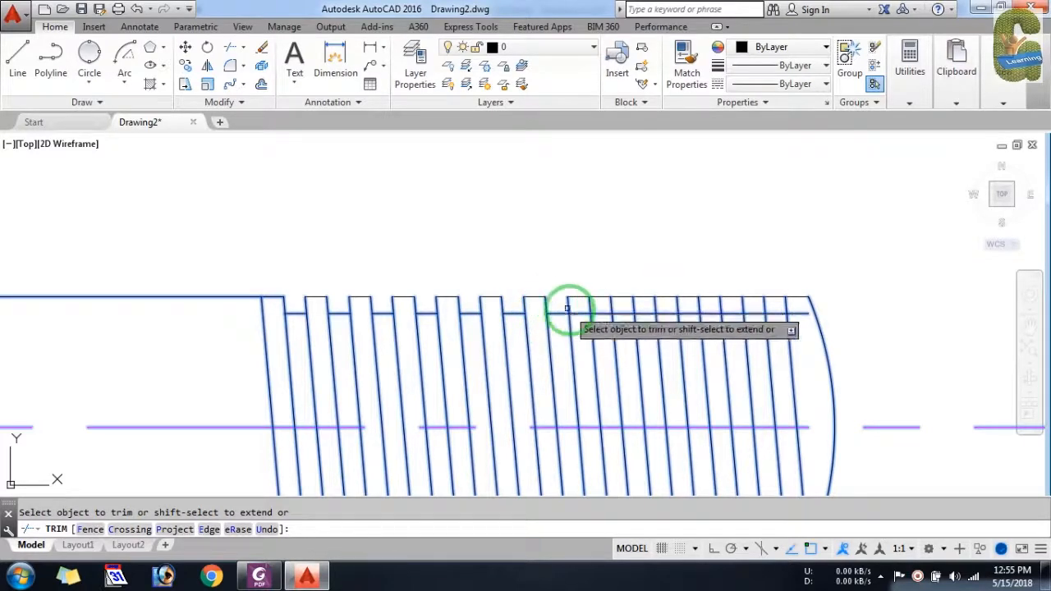
left_click(576, 313)
left_click(603, 297)
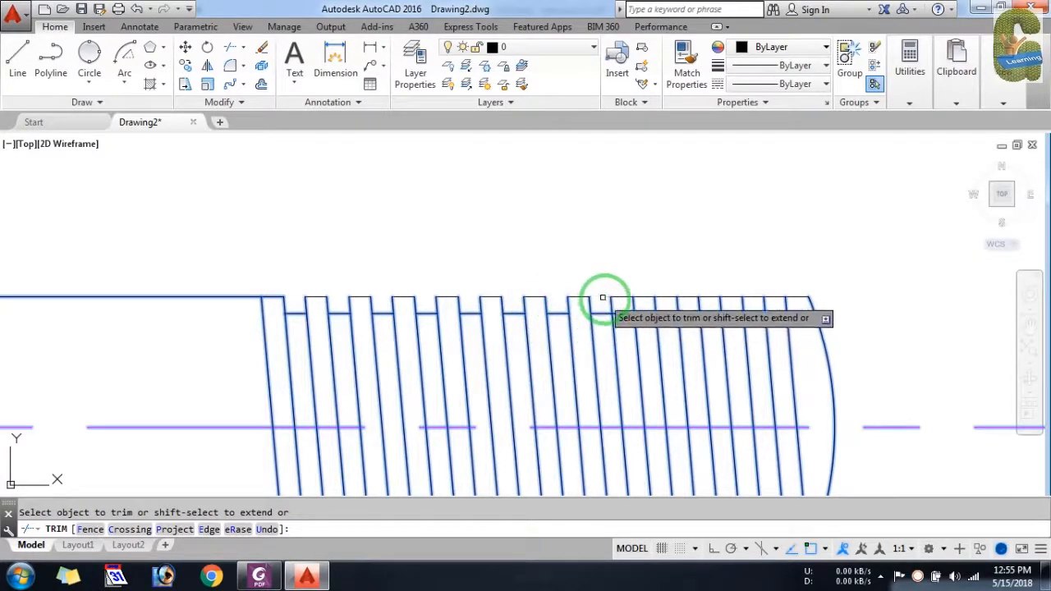
left_click(625, 314)
scroll(566, 316, "up", 4)
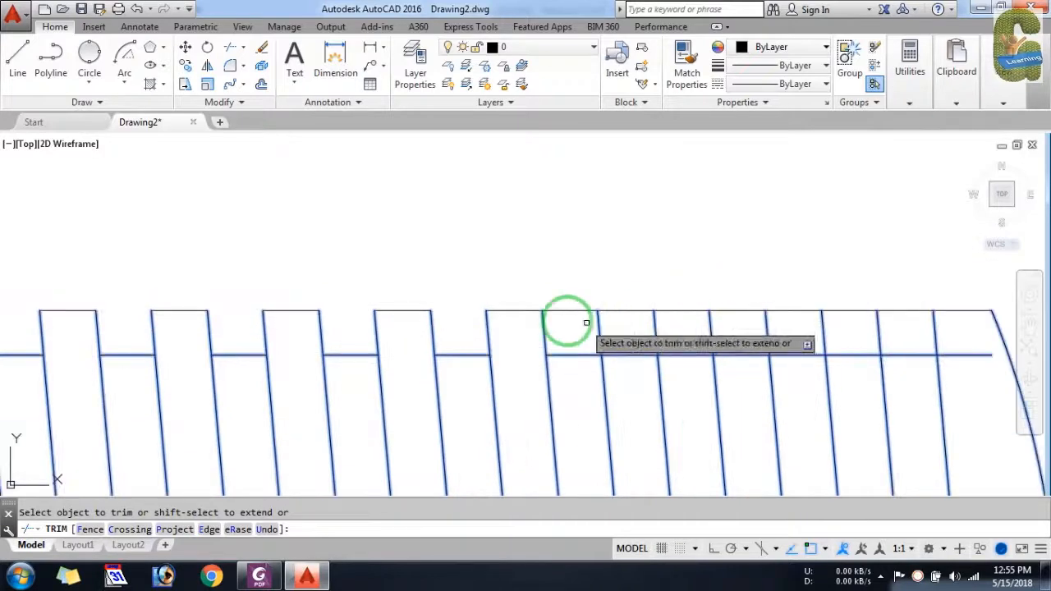
left_click(556, 310)
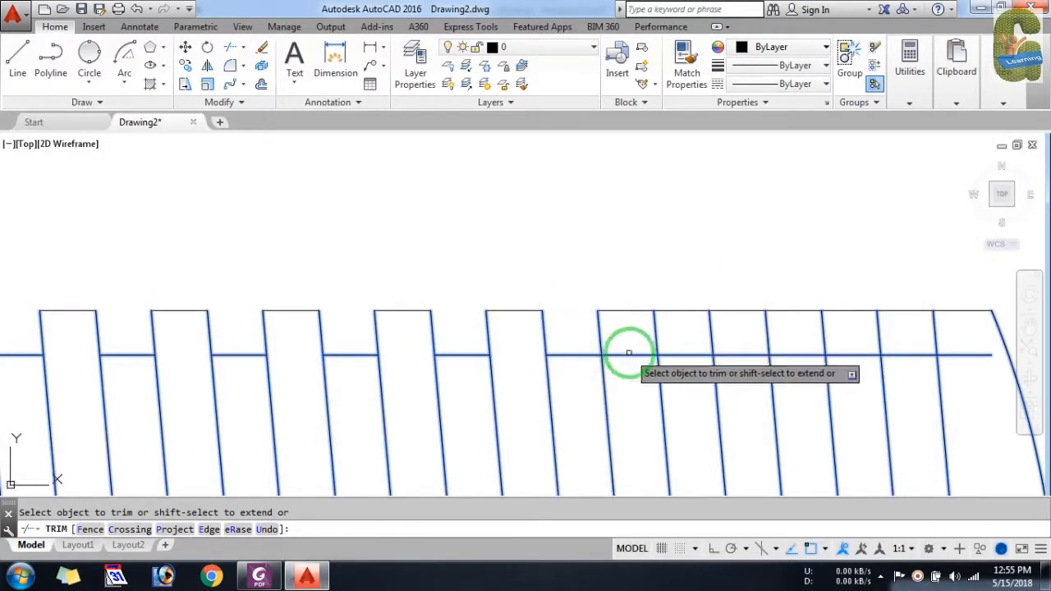
left_click(631, 354)
left_click(674, 310)
left_click(743, 355)
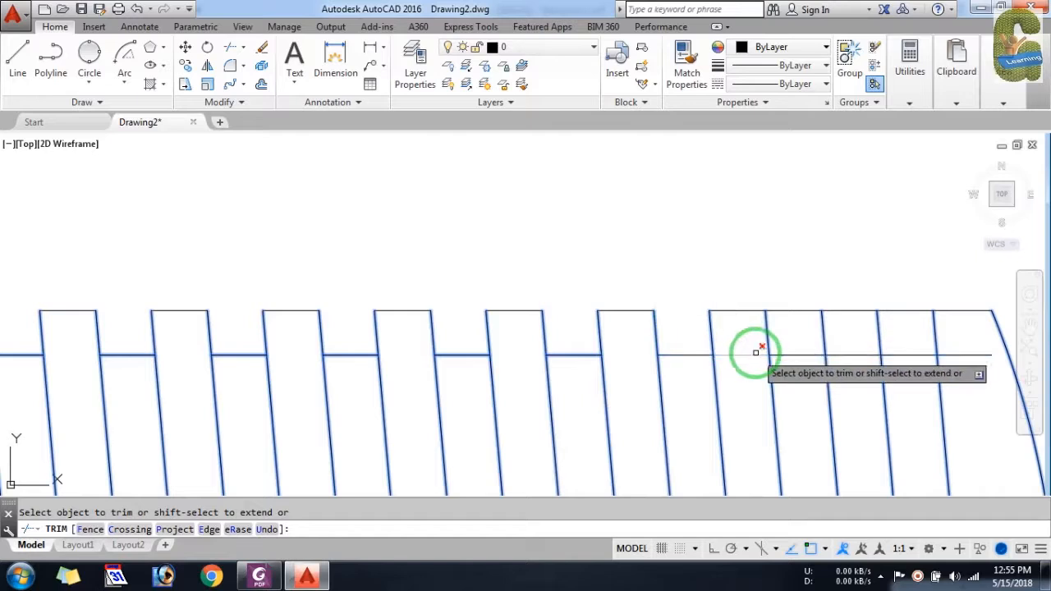
left_click(774, 312)
left_click(859, 353)
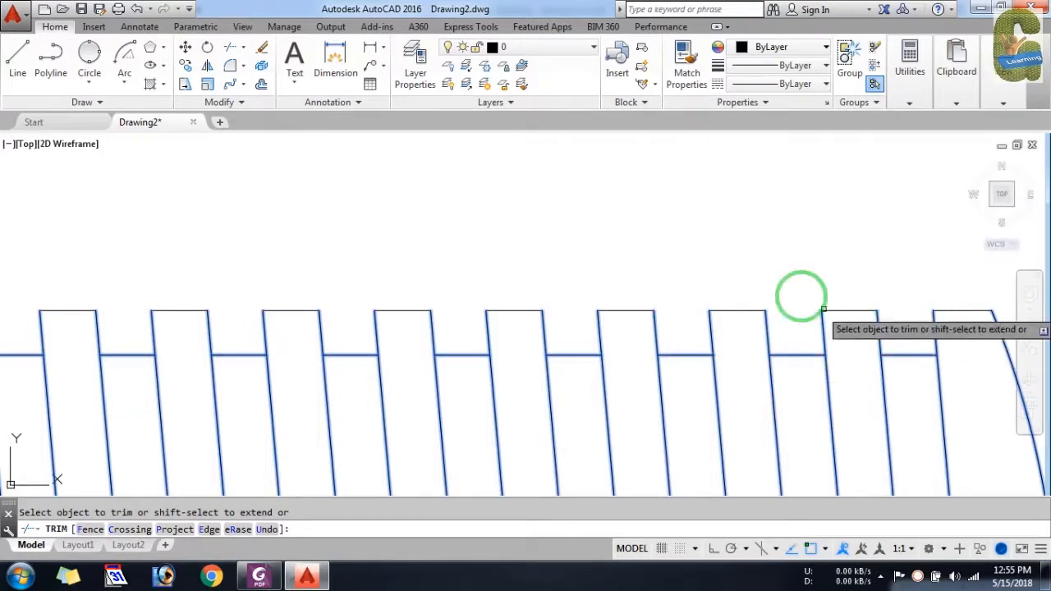
scroll(600, 256, "down", 6)
key("Return")
scroll(731, 414, "down", 4)
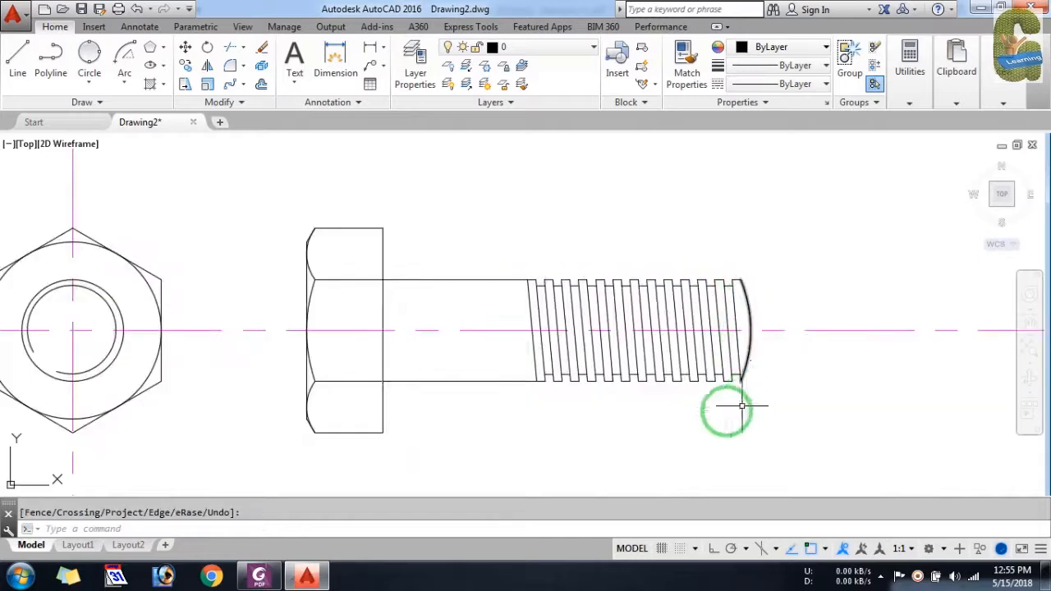
Make the dim layer current for dimensioning the bolt views
scroll(804, 447, "up", 2)
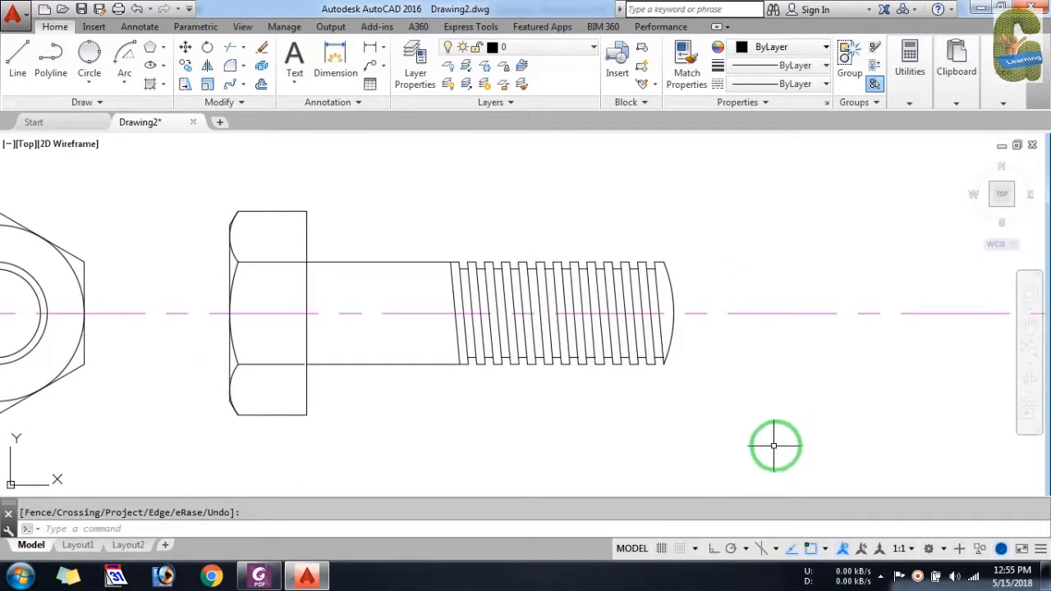
scroll(773, 446, "down", 2)
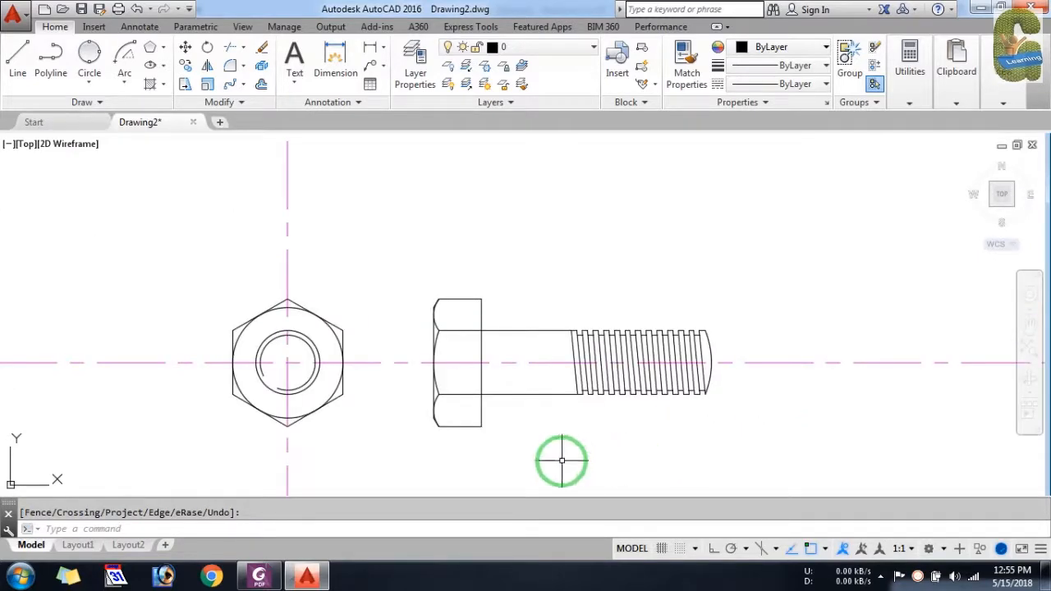
left_click(525, 49)
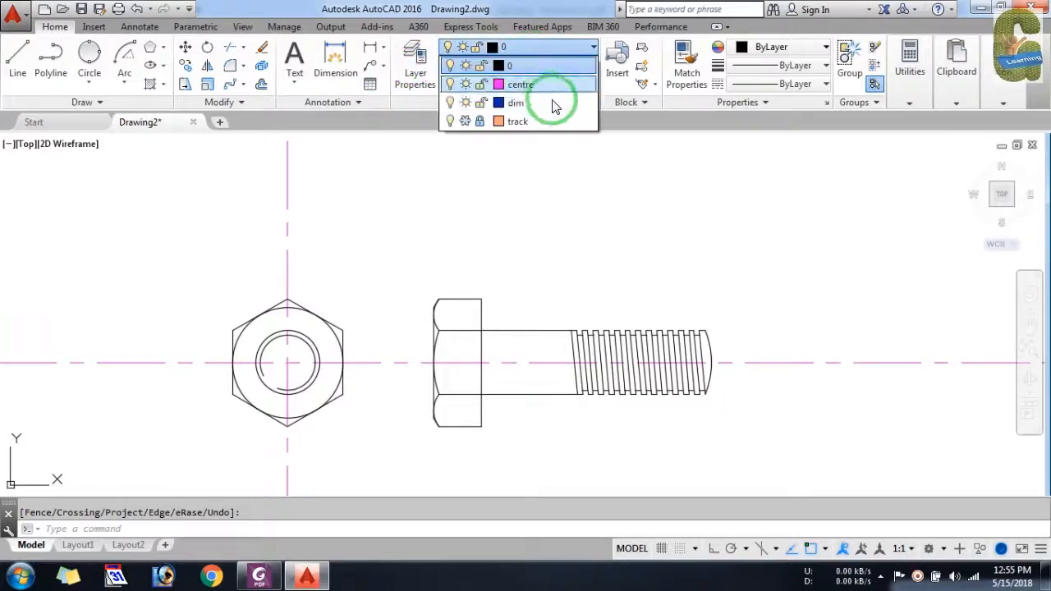
left_click(554, 100)
left_click(427, 89)
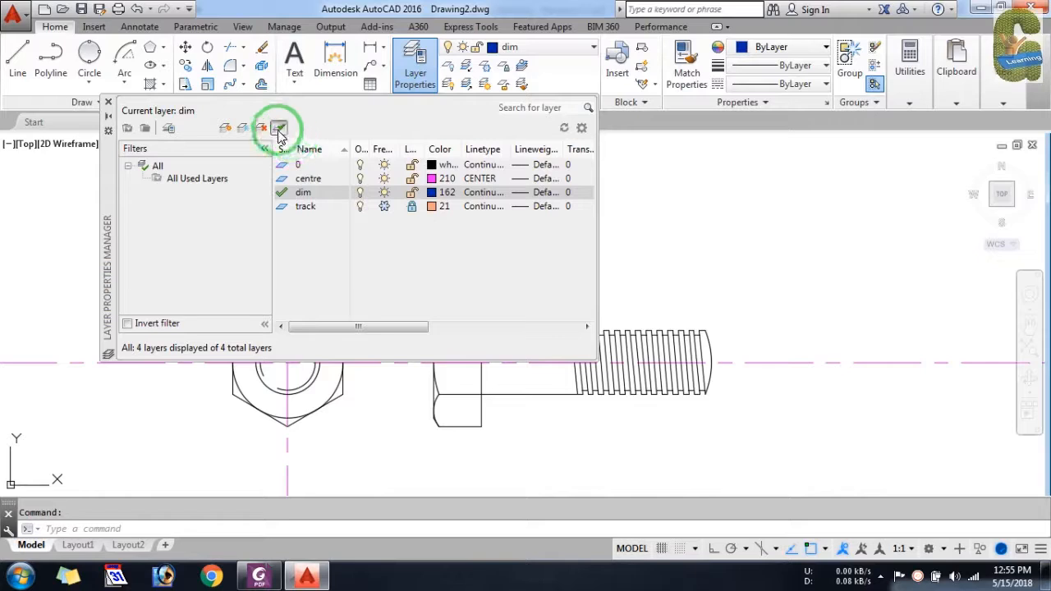
left_click(109, 103)
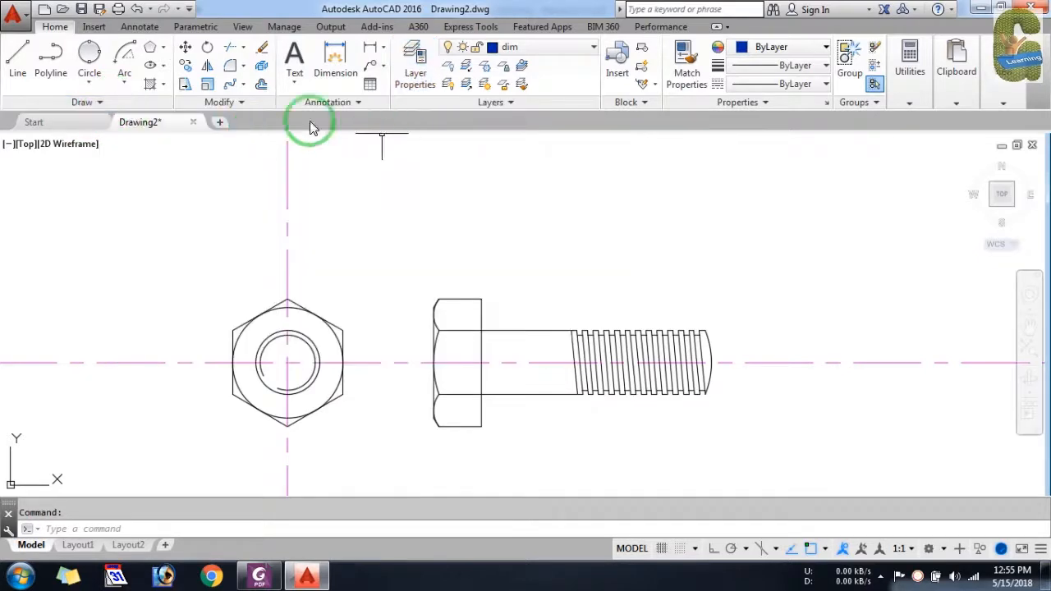
Add an aligned dimension to the upper-left side of the hexagon in the end view, placed outside the outline
left_click(136, 27)
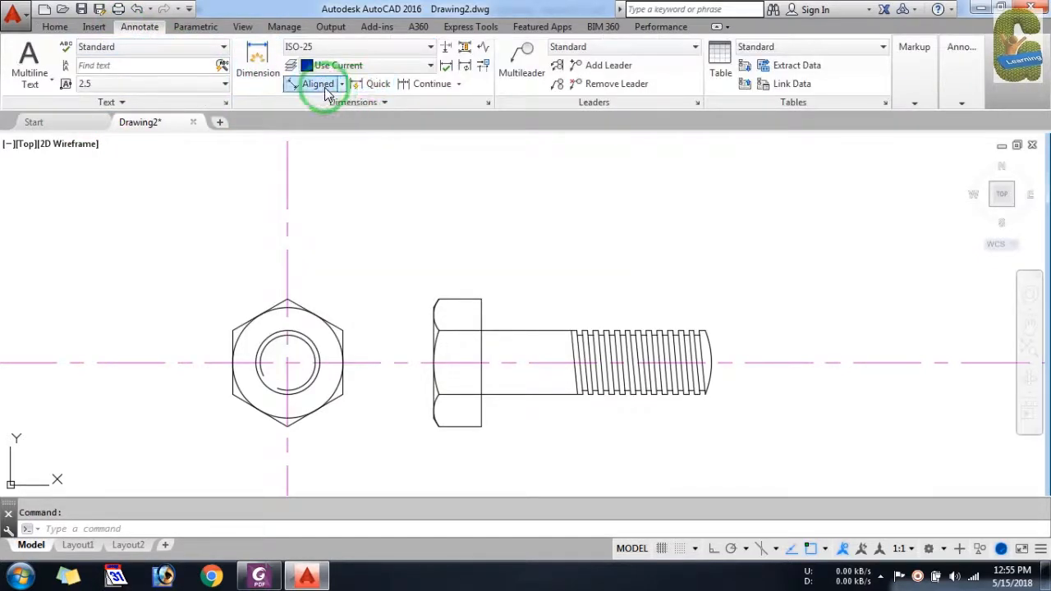
scroll(220, 297, "up", 2)
key("Return")
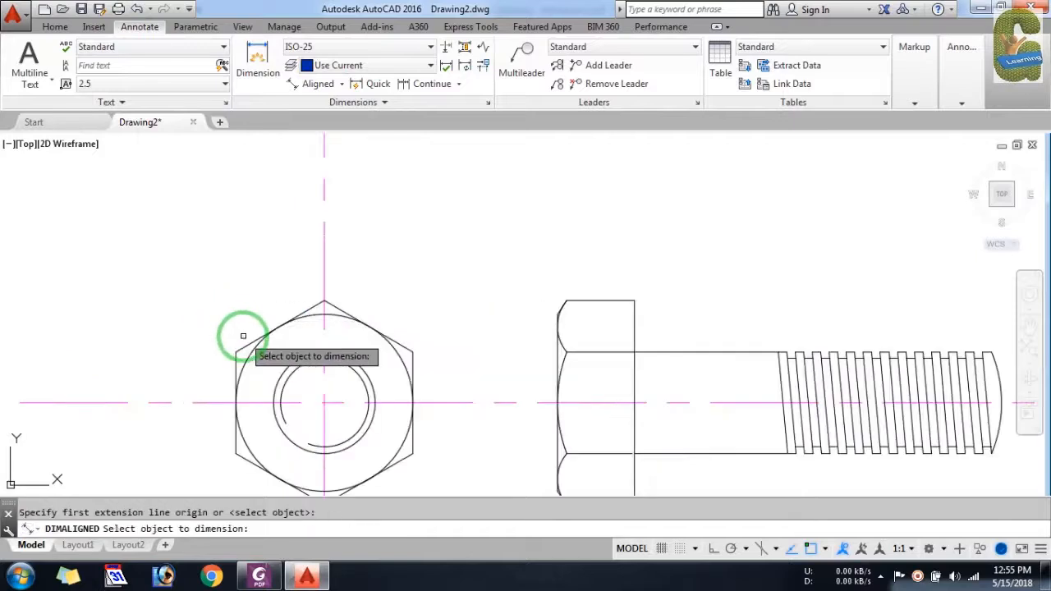
left_click(246, 343)
left_click(243, 318)
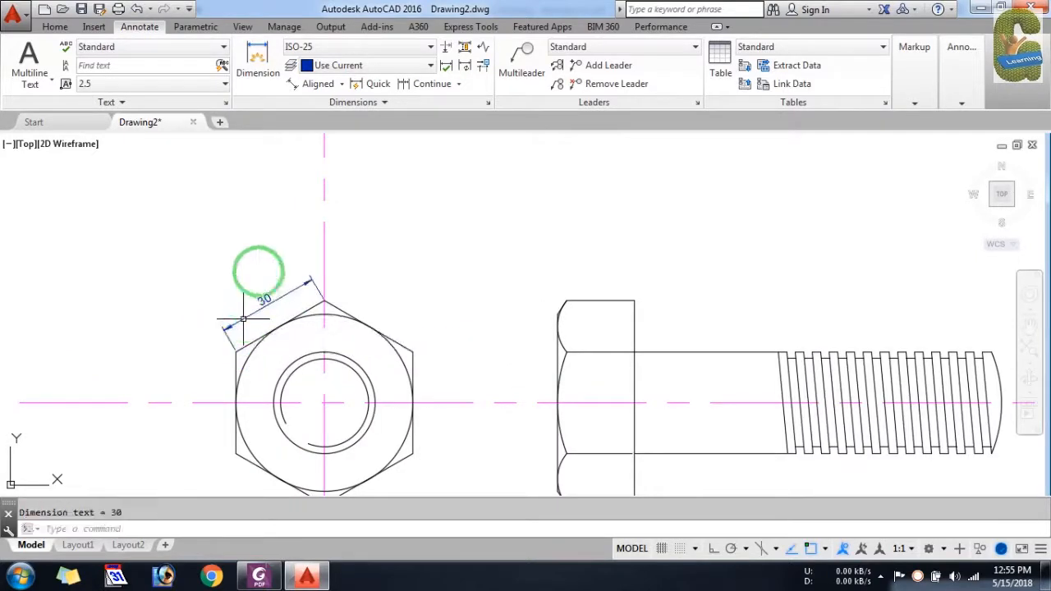
key("Return")
key("Return")
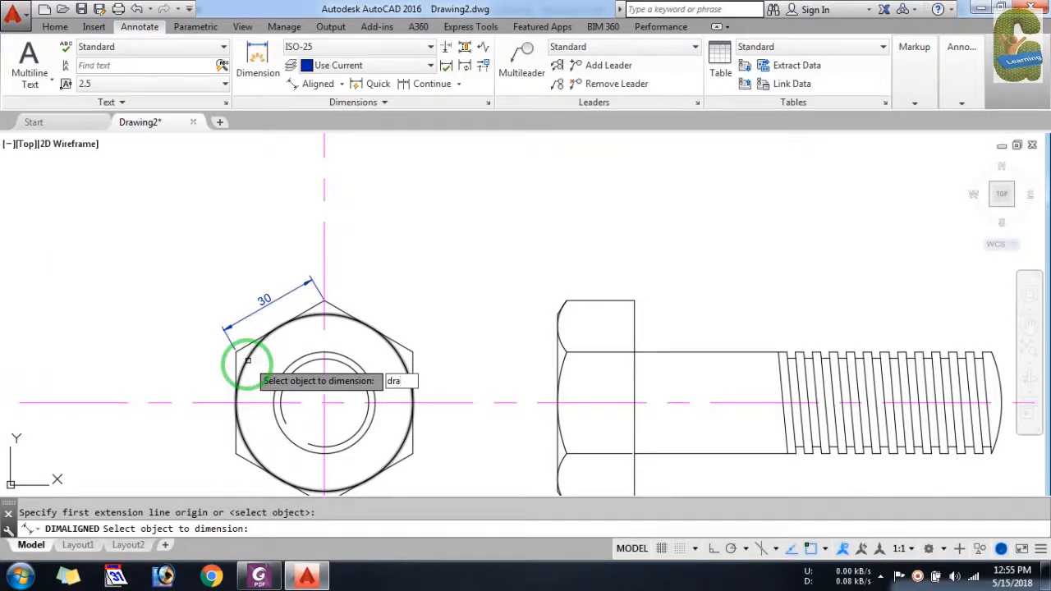
key("Escape")
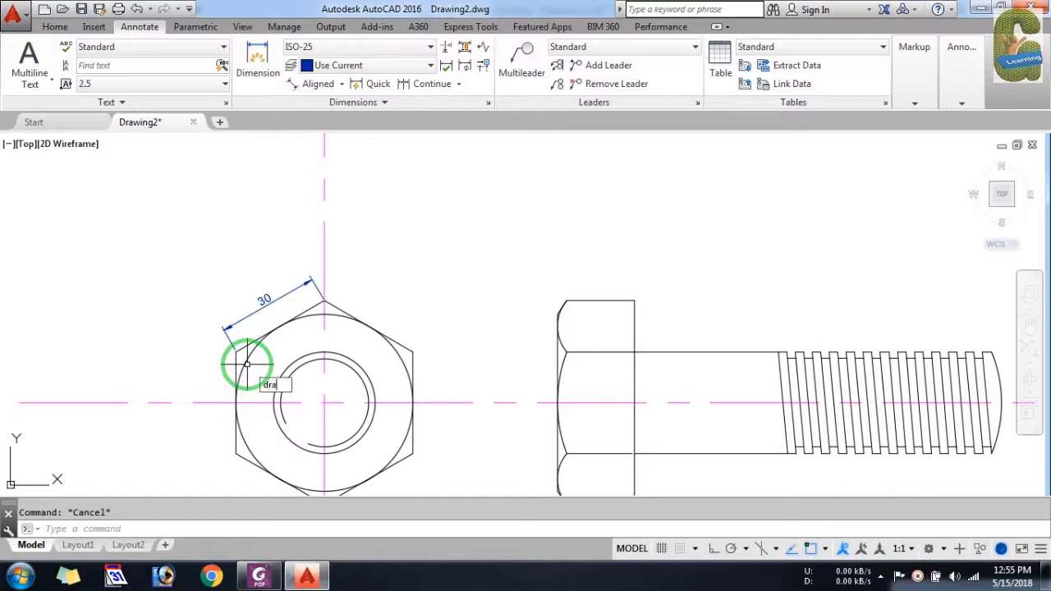
Add a radius dimension to the large circle inscribed in the hexagon, with its text outside the outline at the upper left
type("dra")
key("Return")
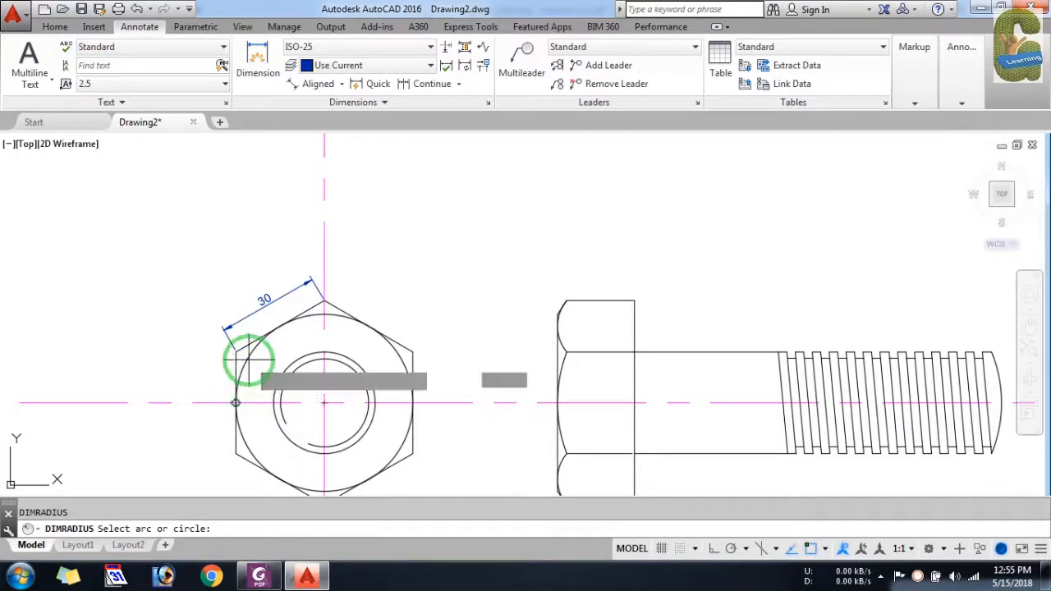
left_click(248, 355)
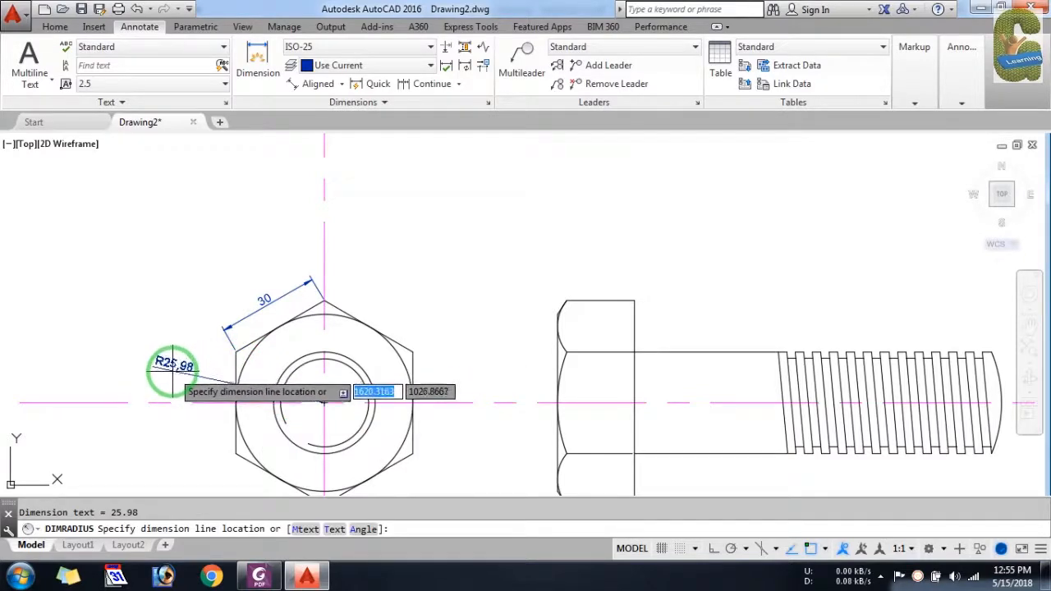
left_click(171, 351)
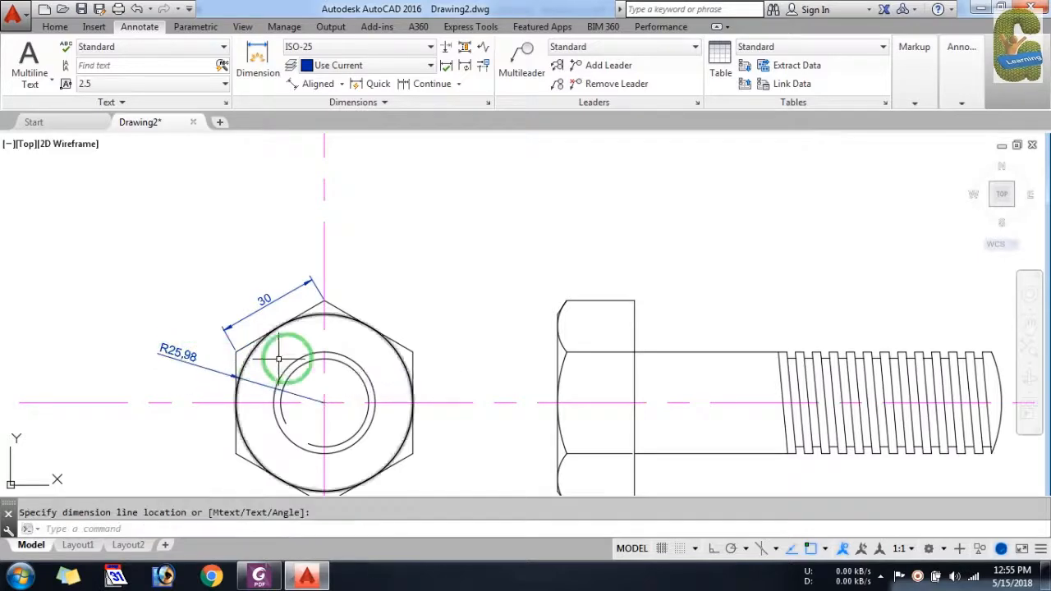
key("Escape")
Modify the ISO-25 dimension style to use a period as decimal separator and an overall scale of 1.5
type("d")
key("Return")
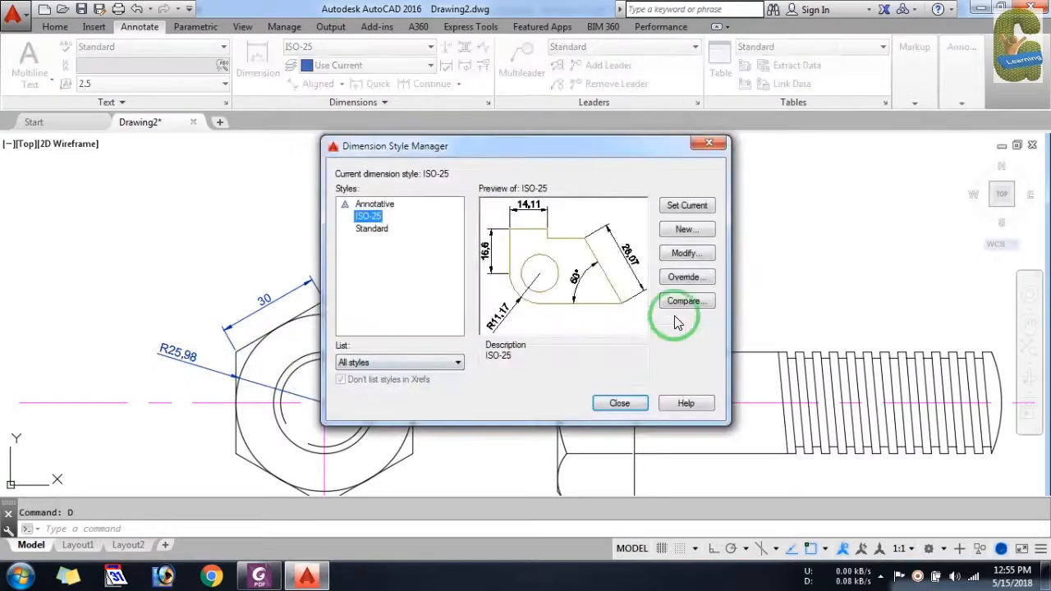
left_click(688, 254)
left_click(519, 117)
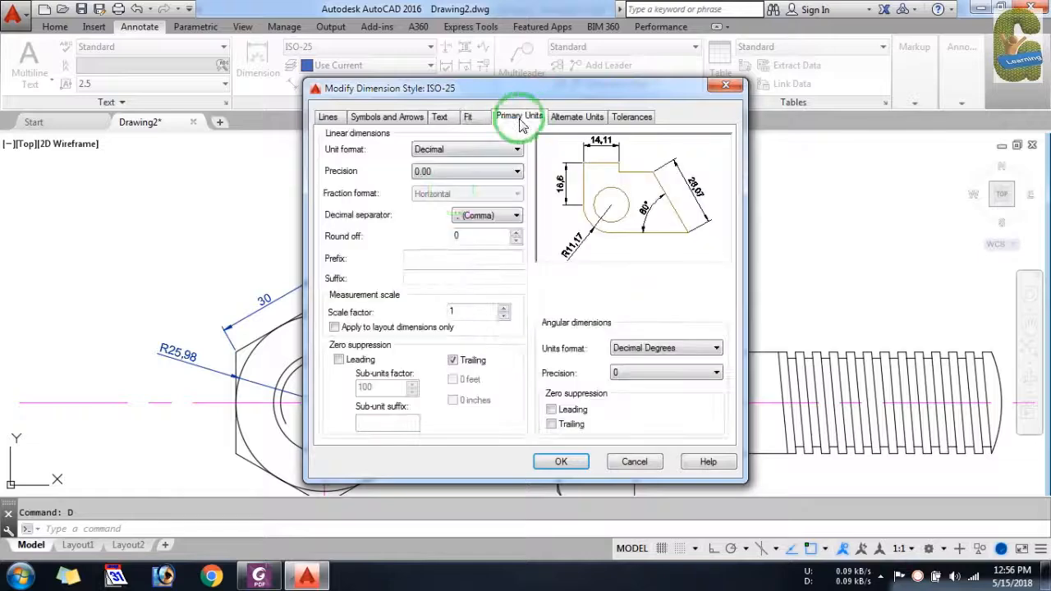
left_click(485, 215)
left_click(481, 227)
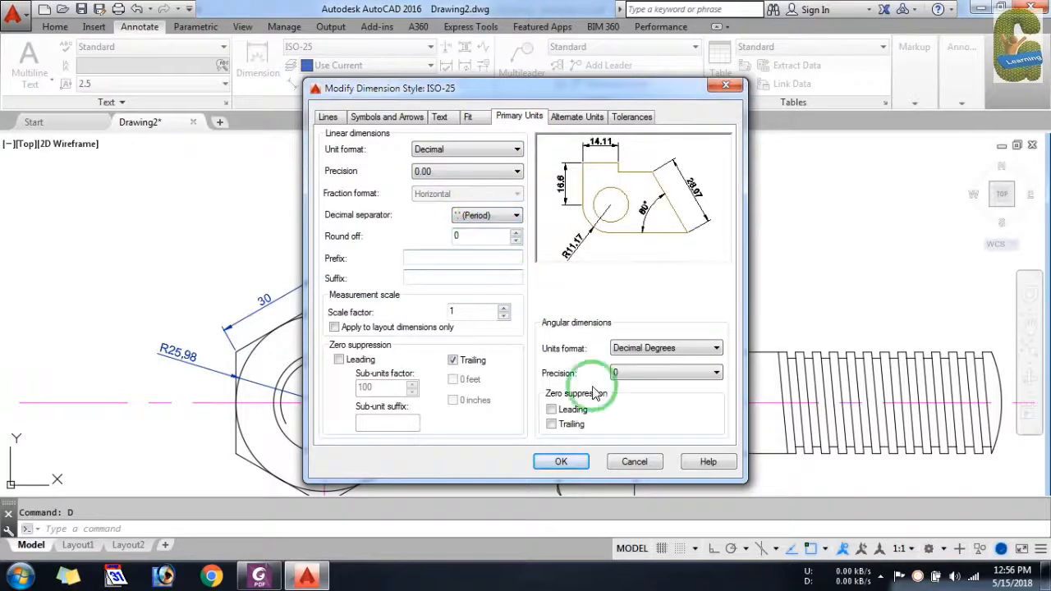
left_click(479, 121)
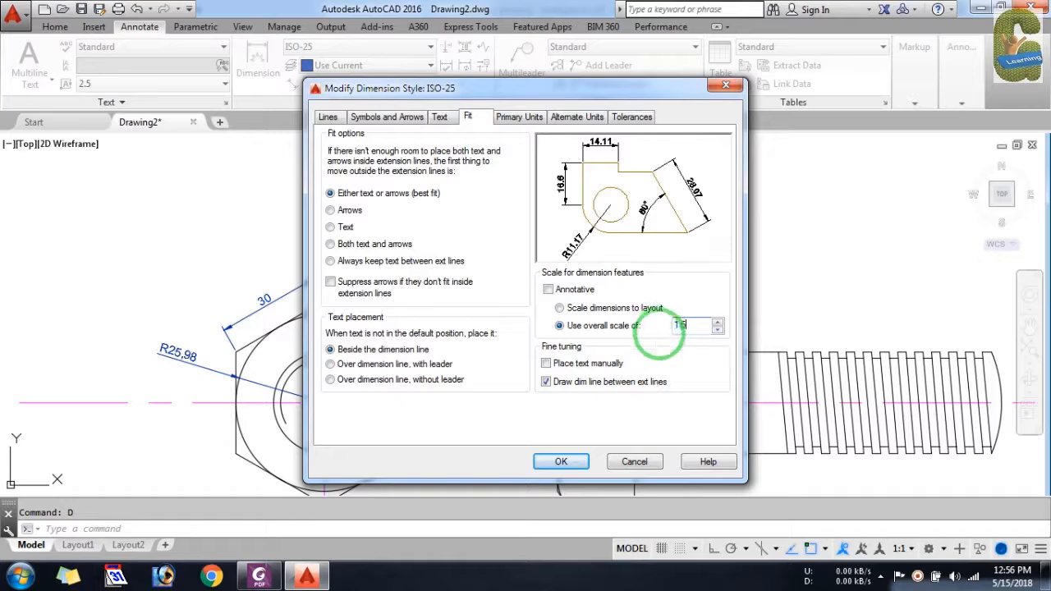
left_click(578, 459)
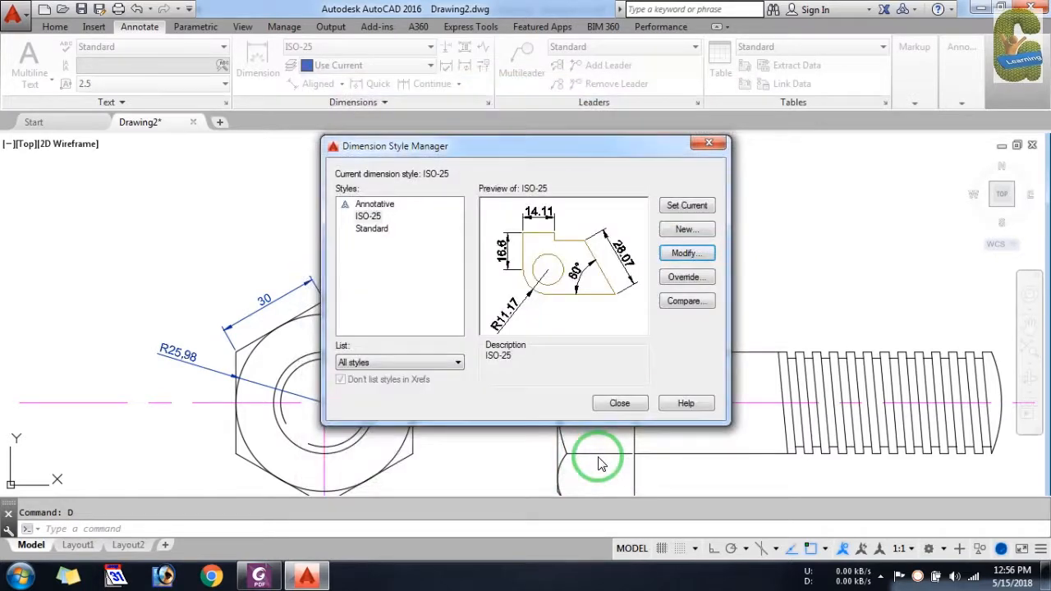
left_click(620, 404)
scroll(534, 279, "down", 2)
scroll(340, 329, "up", 3)
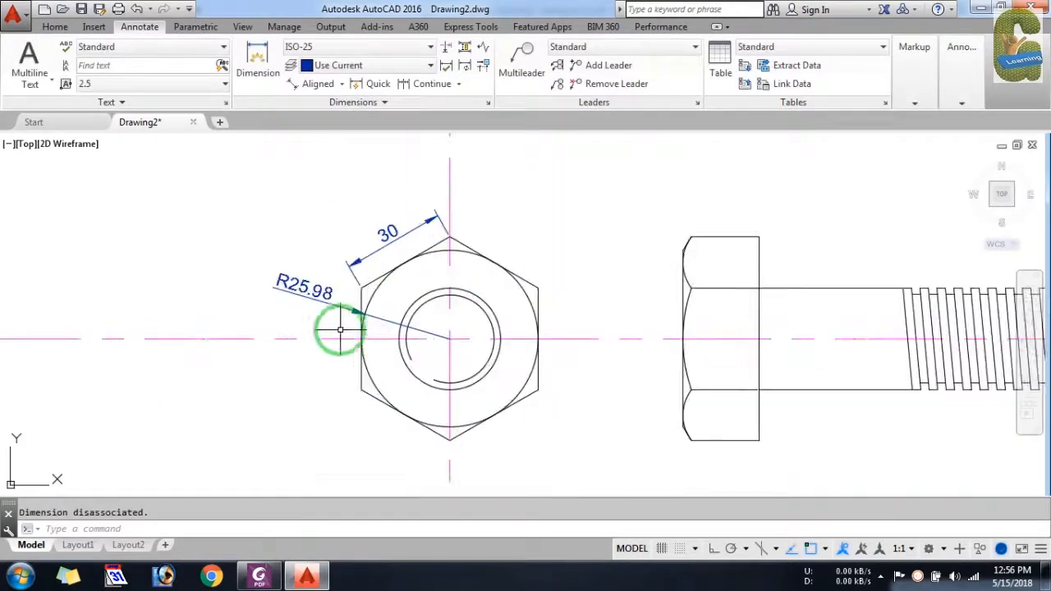
left_click(315, 86)
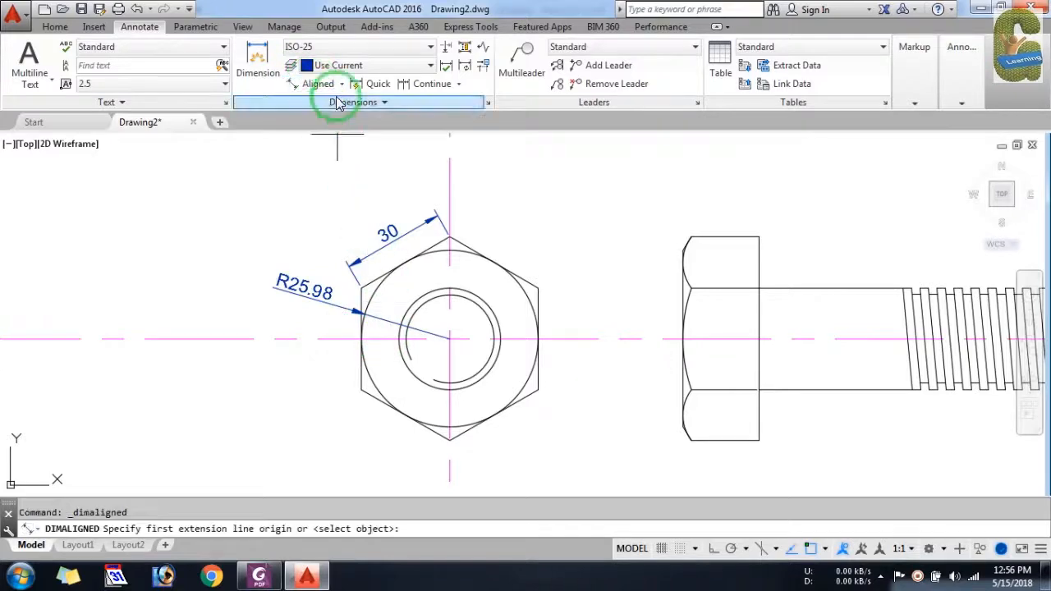
left_click(341, 83)
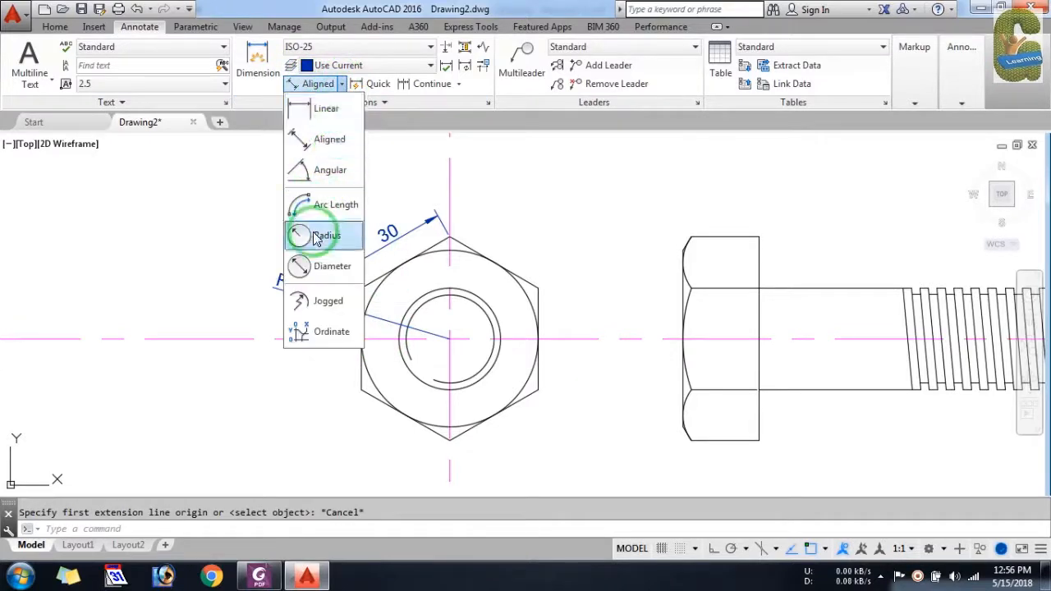
left_click(303, 235)
scroll(459, 320, "up", 2)
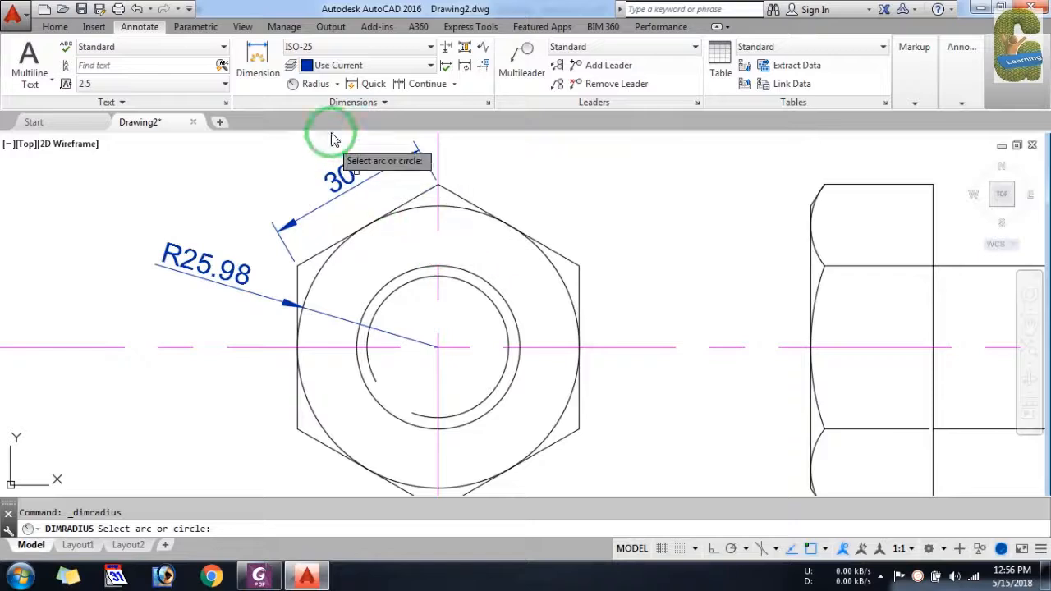
left_click(336, 83)
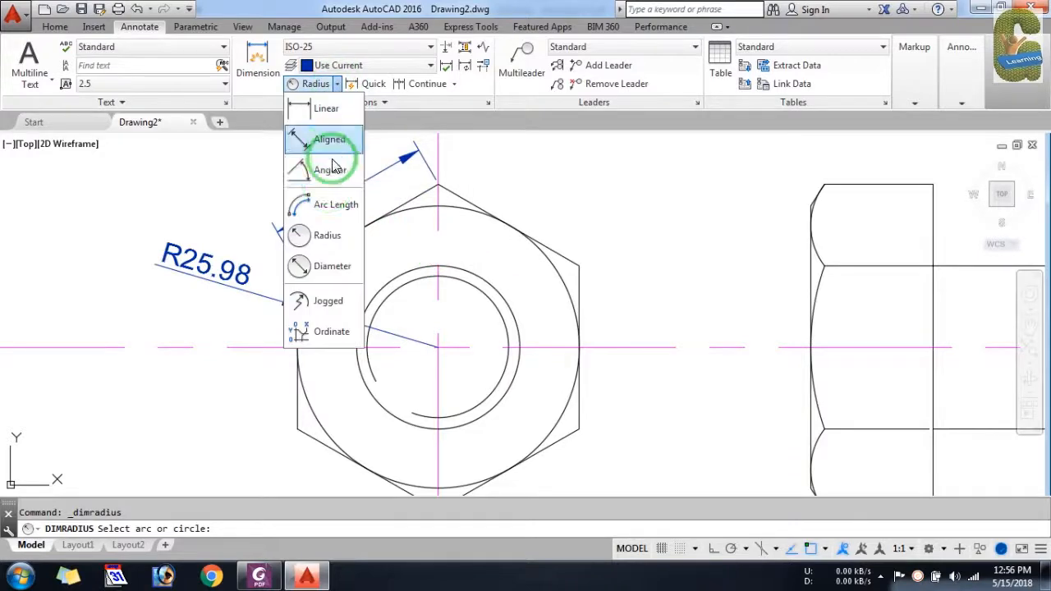
left_click(310, 265)
left_click(458, 269)
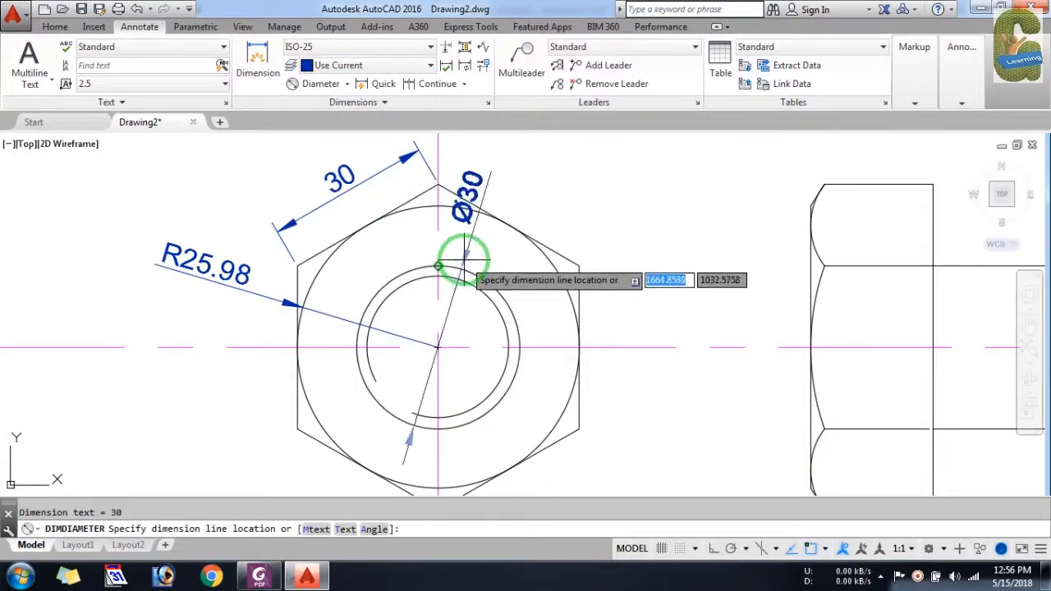
key("Escape")
Add a radius dimension to the outer shank circle in the end view, with its text outside the hexagon at the upper right
left_click(347, 83)
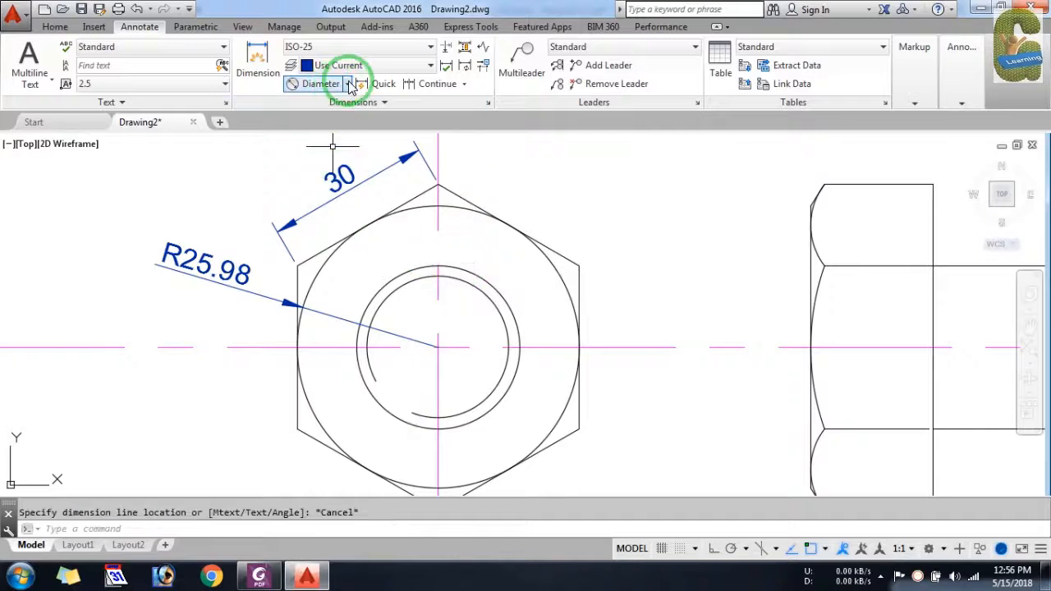
left_click(485, 287)
left_click(548, 179)
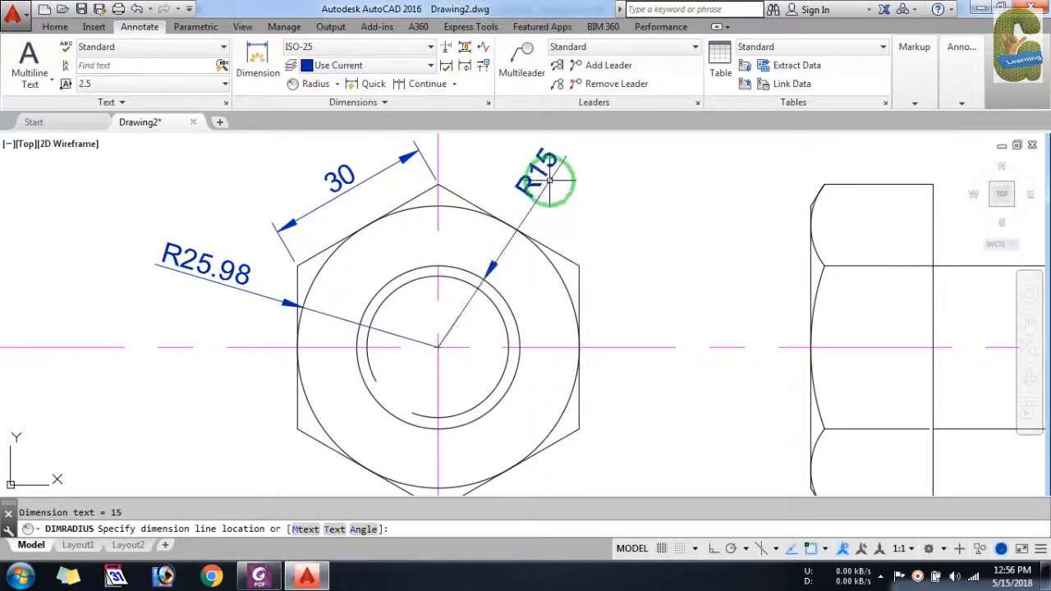
Add a second radius dimension to the hexagon's inscribed circle, with its text above the outline just beside the vertical centerline
key("Return")
left_click(460, 210)
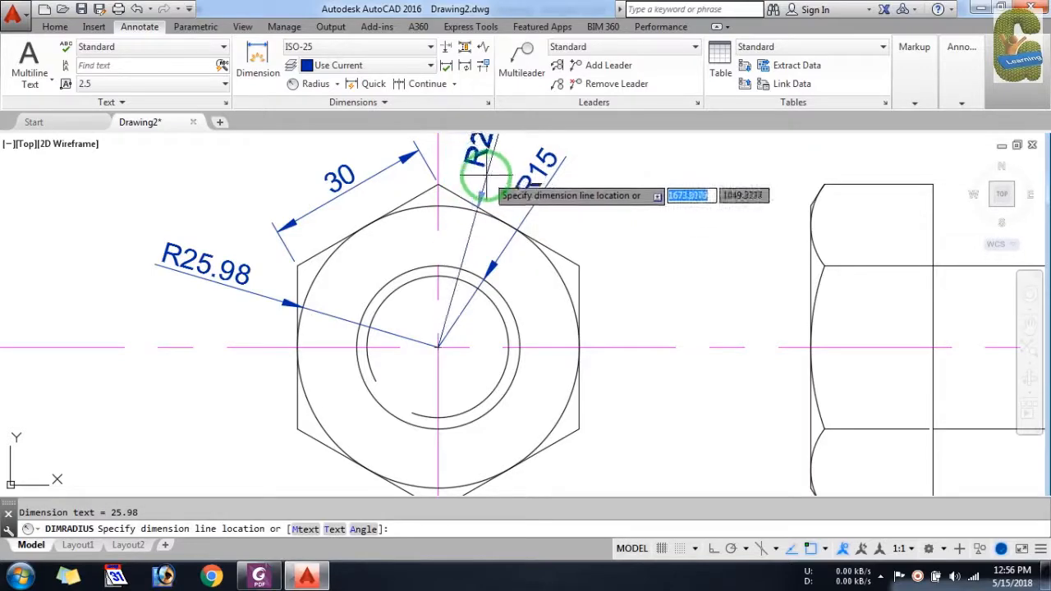
left_click(482, 167)
key("Escape")
Add an aligned dimension between the hexagon's top and bottom corners, placed between the end view and the side view
scroll(551, 336, "down", 4)
scroll(567, 334, "up", 2)
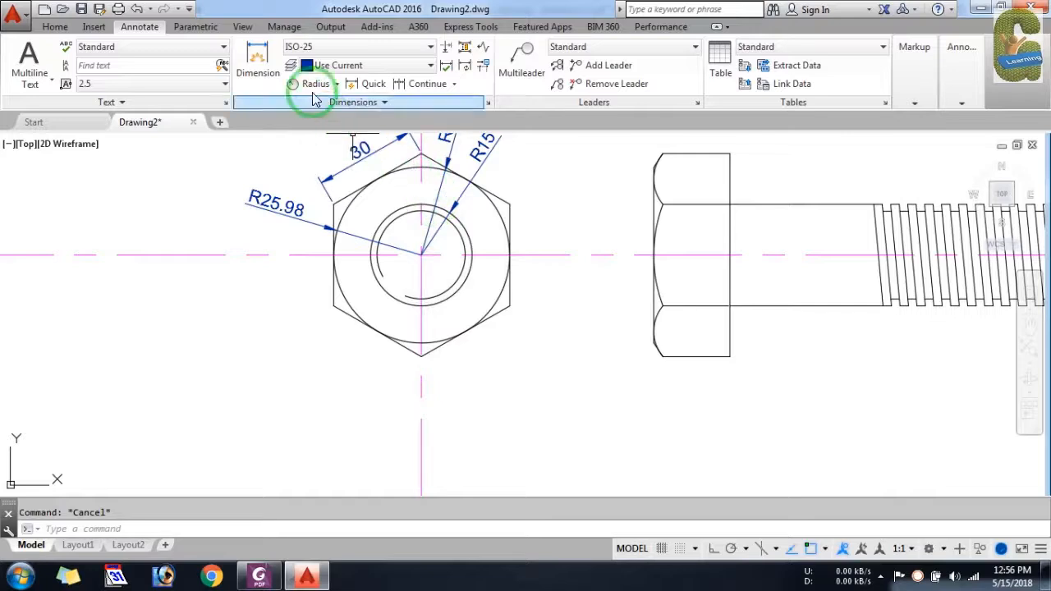
left_click(337, 83)
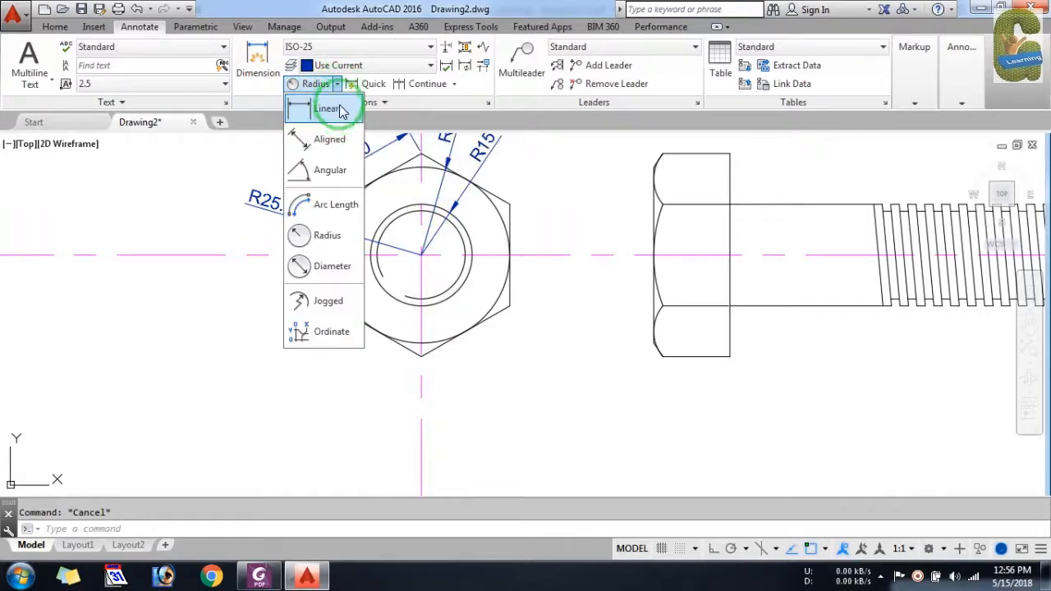
left_click(316, 140)
left_click(421, 153)
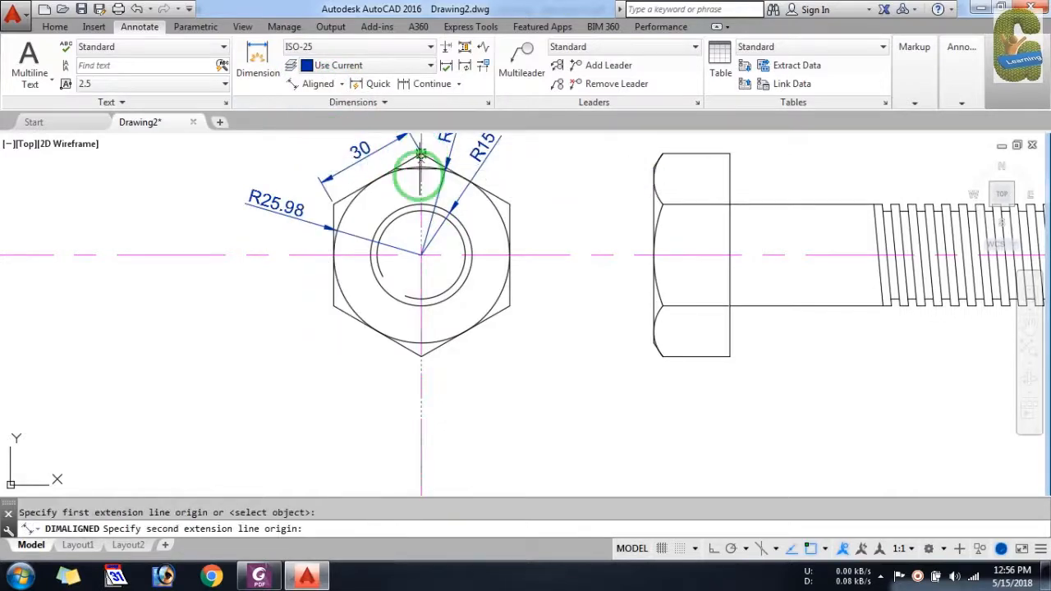
left_click(420, 355)
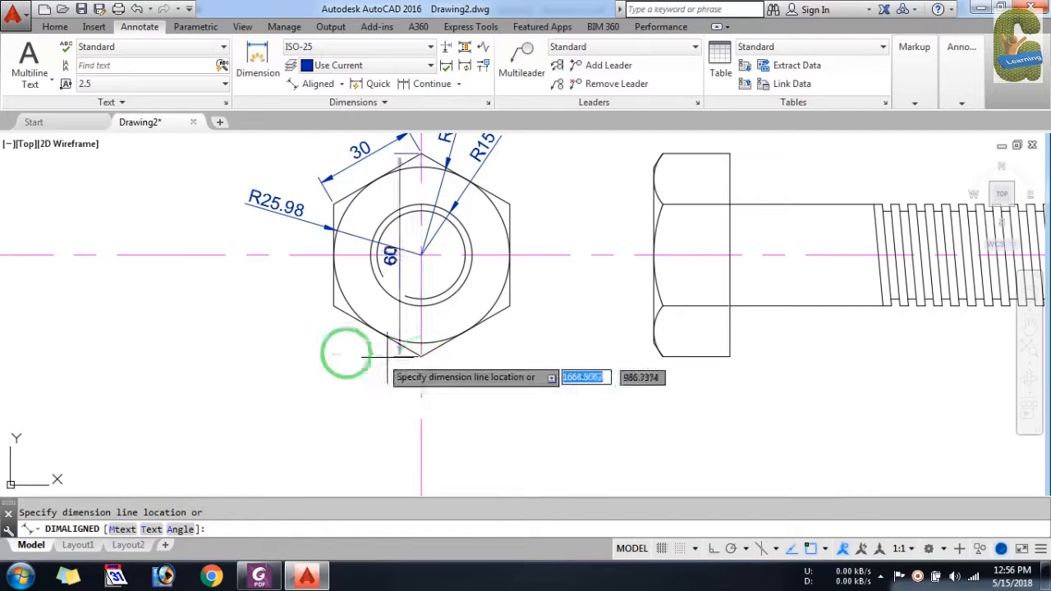
left_click(570, 329)
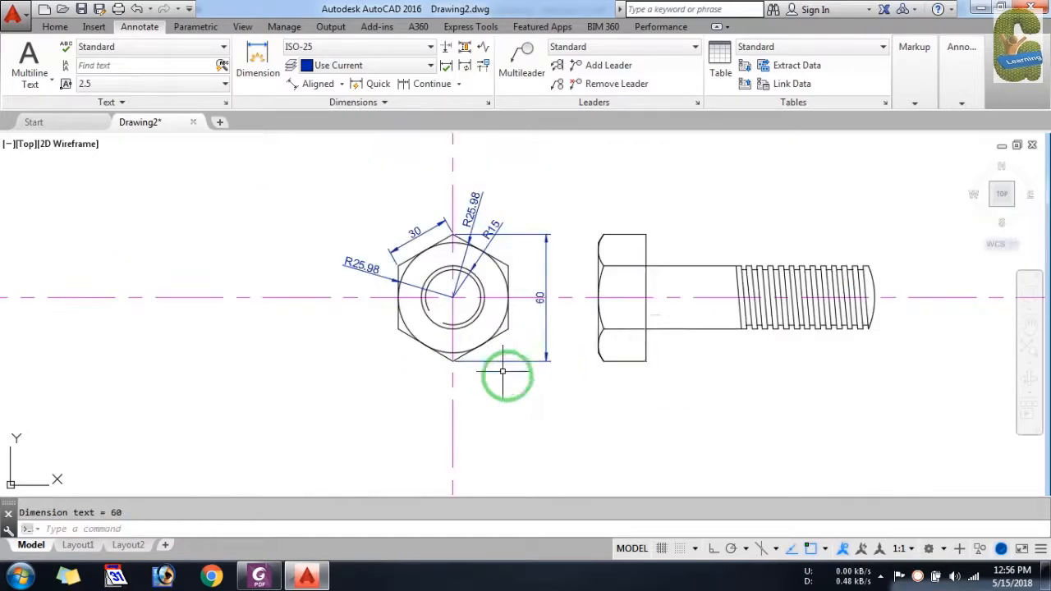
Add an aligned dimension for the bolt head's thickness in the side view, placed above the head with ortho on
middle_click_drag(564, 175, 566, 257)
key("Return")
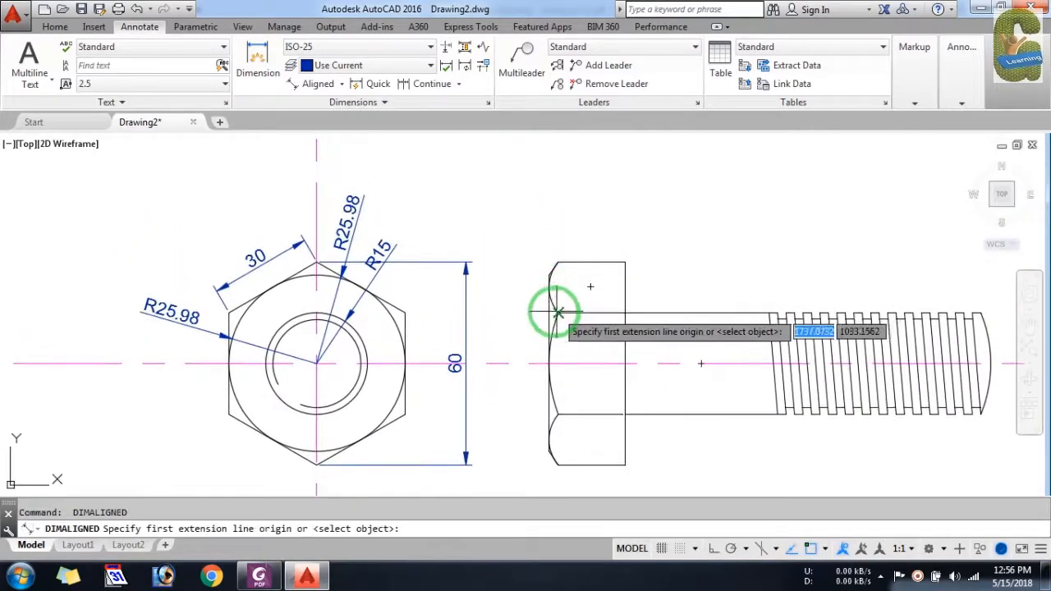
left_click(549, 287)
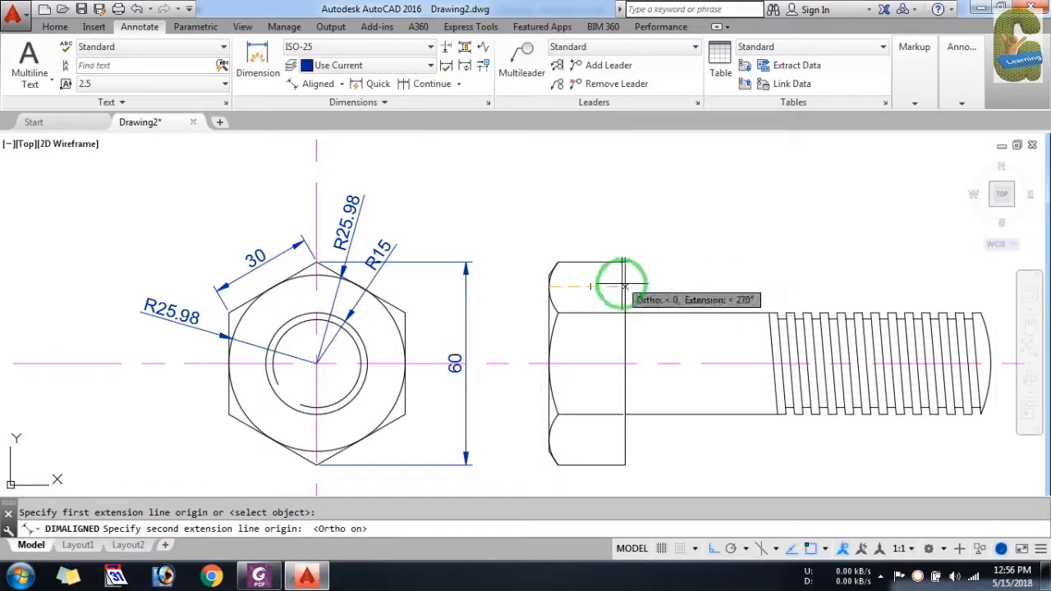
left_click(624, 286)
left_click(615, 206)
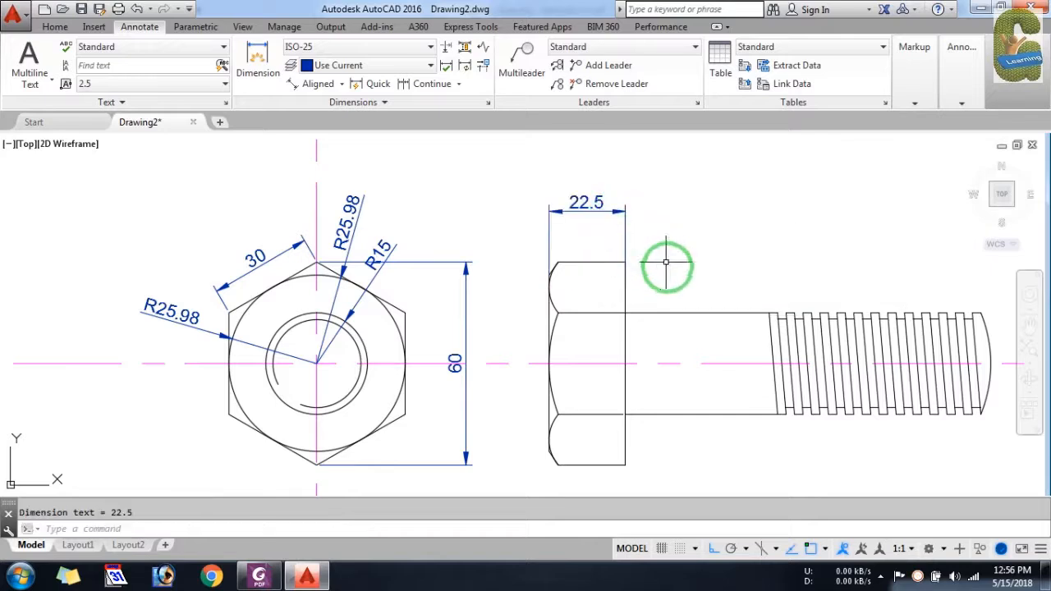
Add an aligned dimension along the upper shank edge from the head face to the start of the rounded end, placed above it
middle_click_drag(552, 257, 508, 260)
key("Return")
left_click(579, 313)
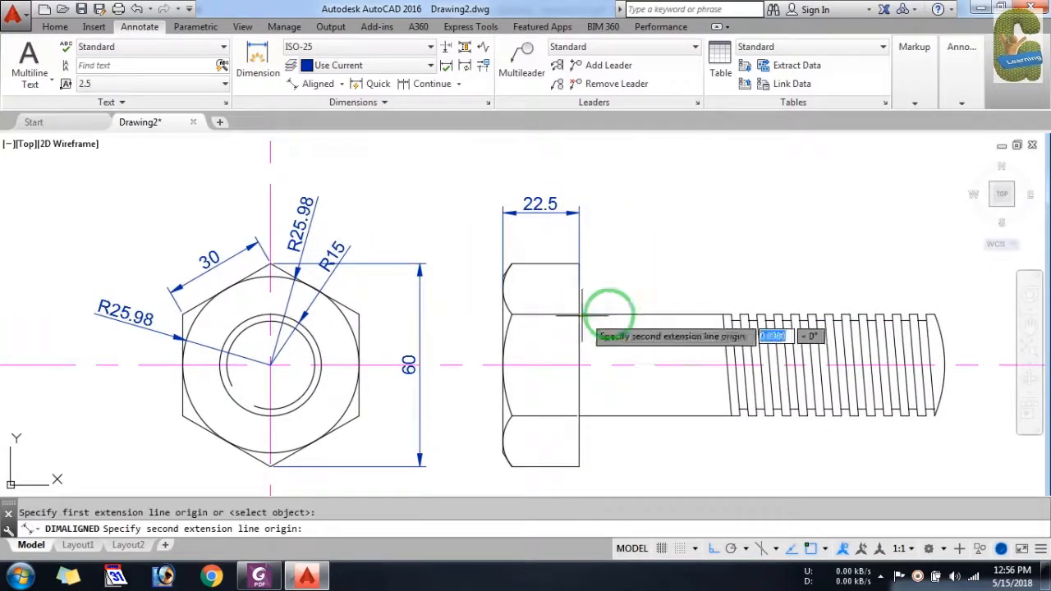
left_click(934, 314)
left_click(929, 272)
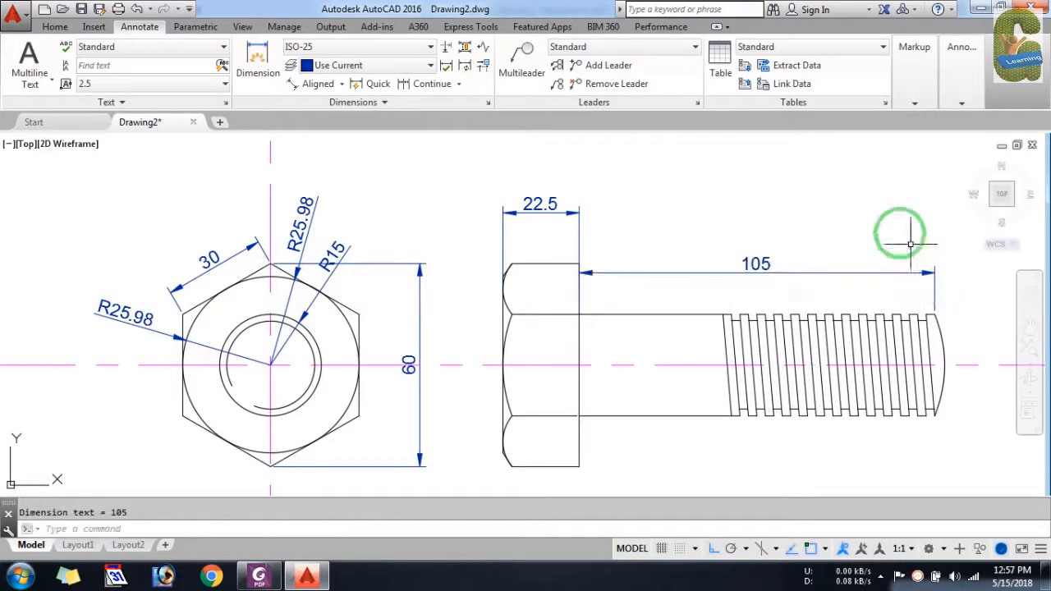
Move the shank length dimension upward to line up with the head thickness dimension
left_click(770, 272)
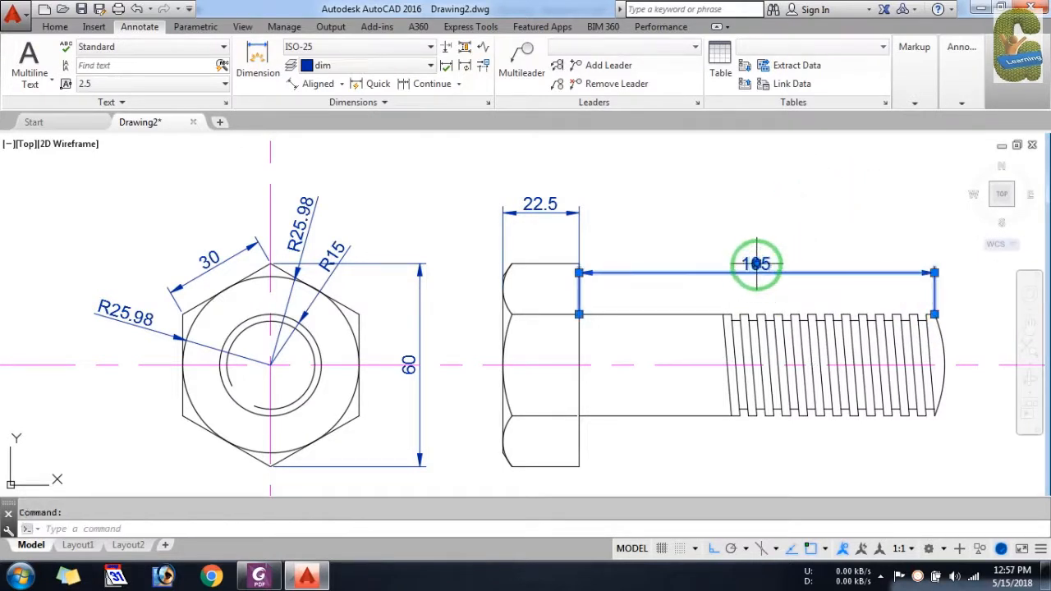
left_click(756, 263)
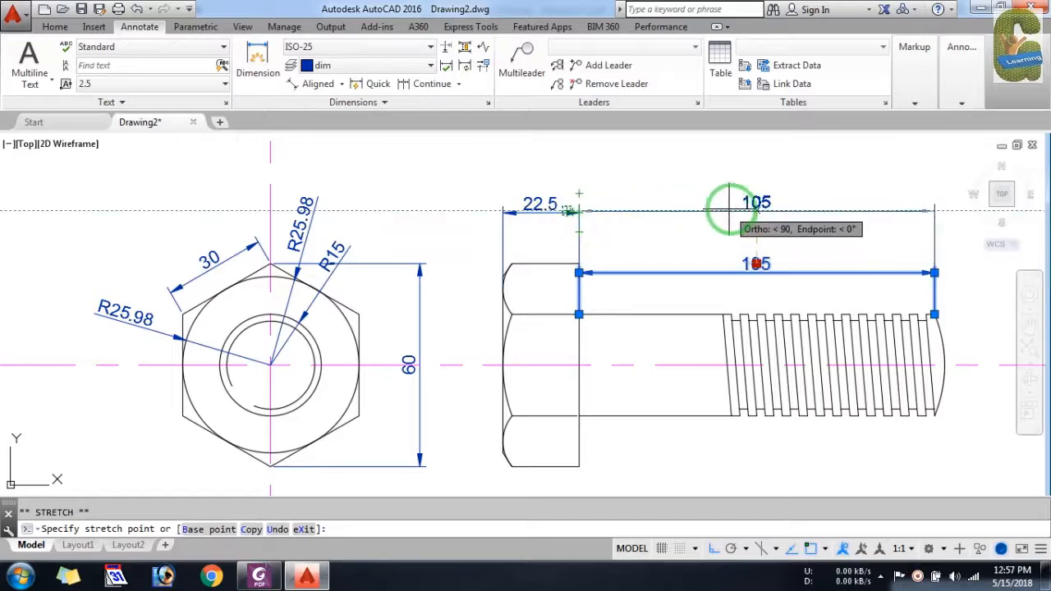
left_click(758, 210)
key("Escape")
Add an aligned dimension for the thread length from the first to the last inclined line on the centerline, placed below the shank
scroll(713, 170, "down", 4)
scroll(752, 287, "up", 2)
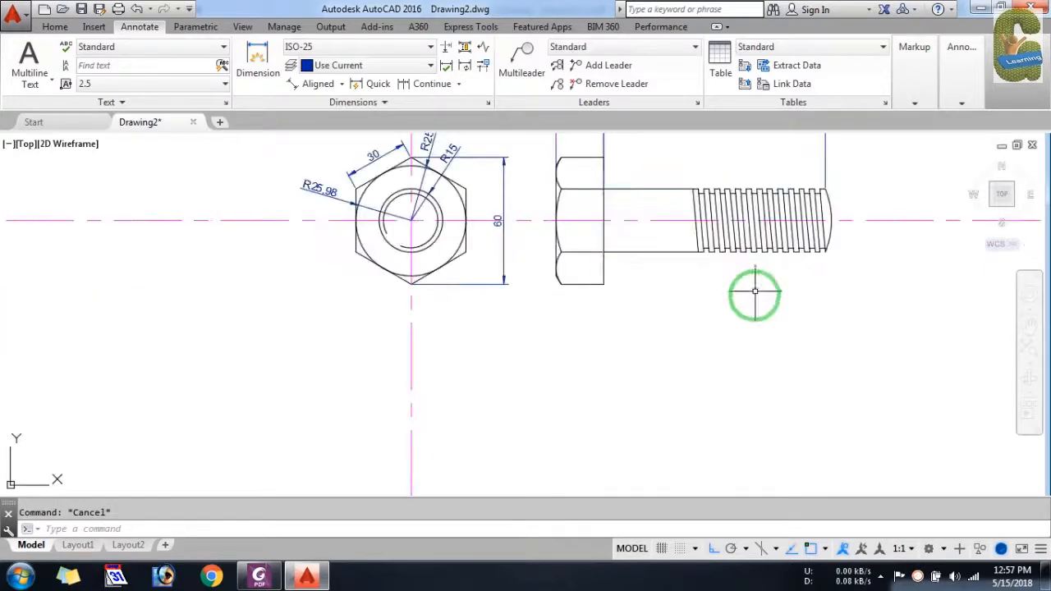
middle_click_drag(718, 333, 666, 376)
key("Return")
scroll(636, 316, "up", 2)
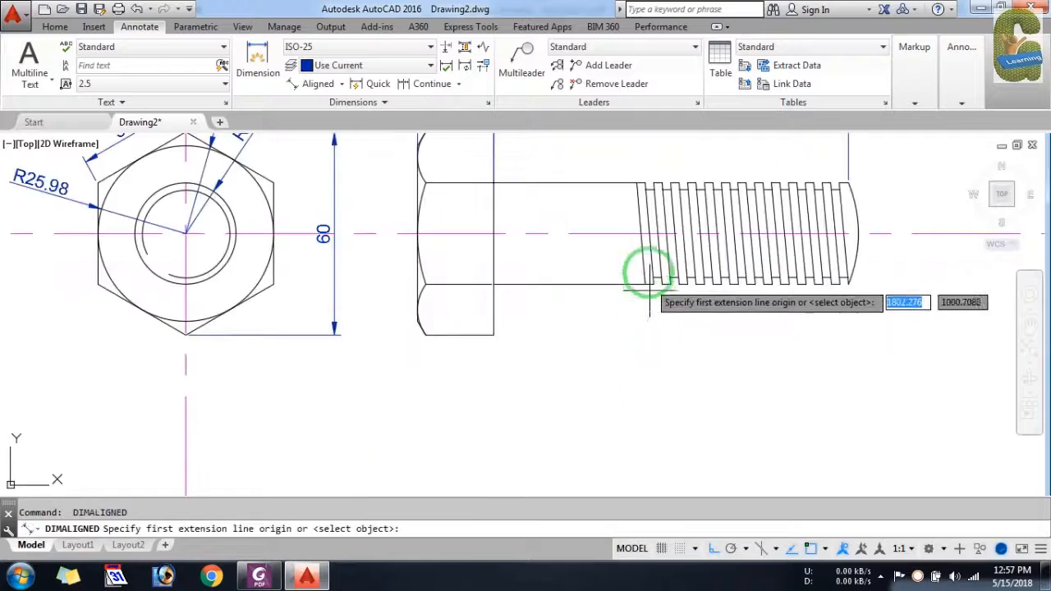
left_click(641, 234)
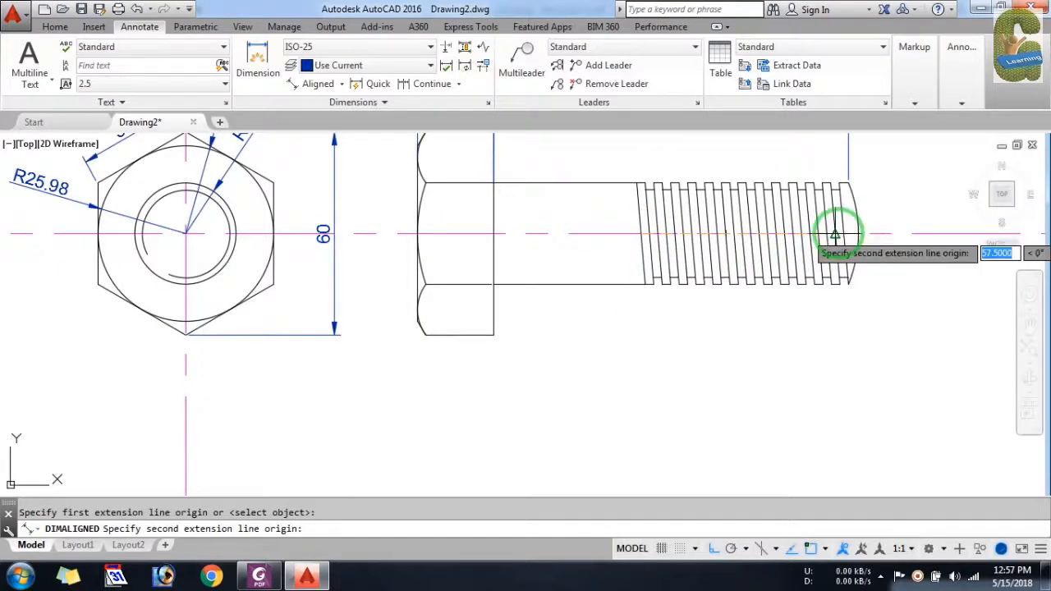
left_click(843, 234)
left_click(830, 344)
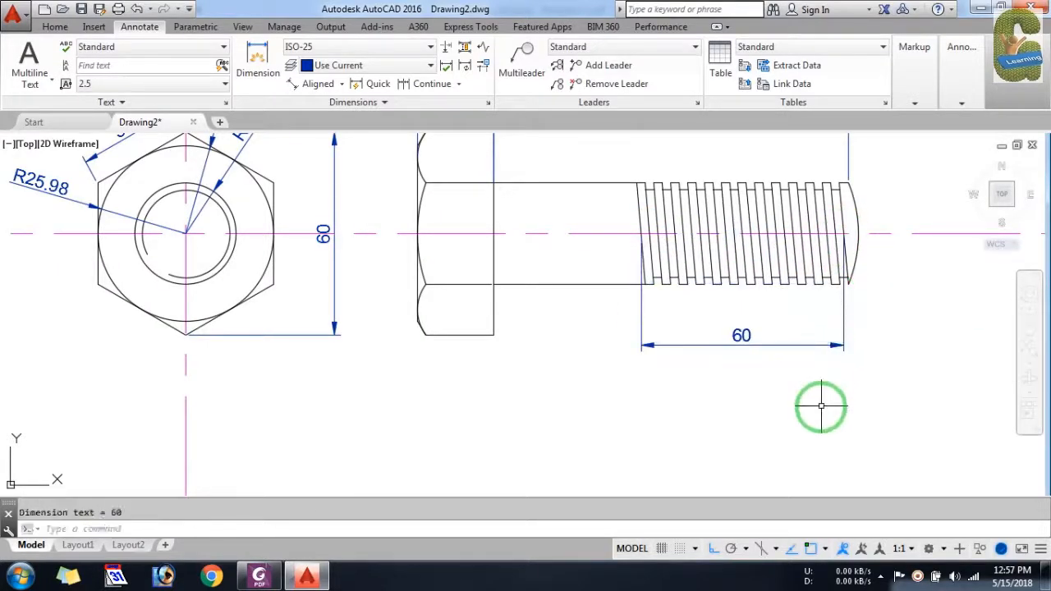
scroll(825, 405, "down", 2)
middle_click_drag(788, 438, 714, 470)
key("Return")
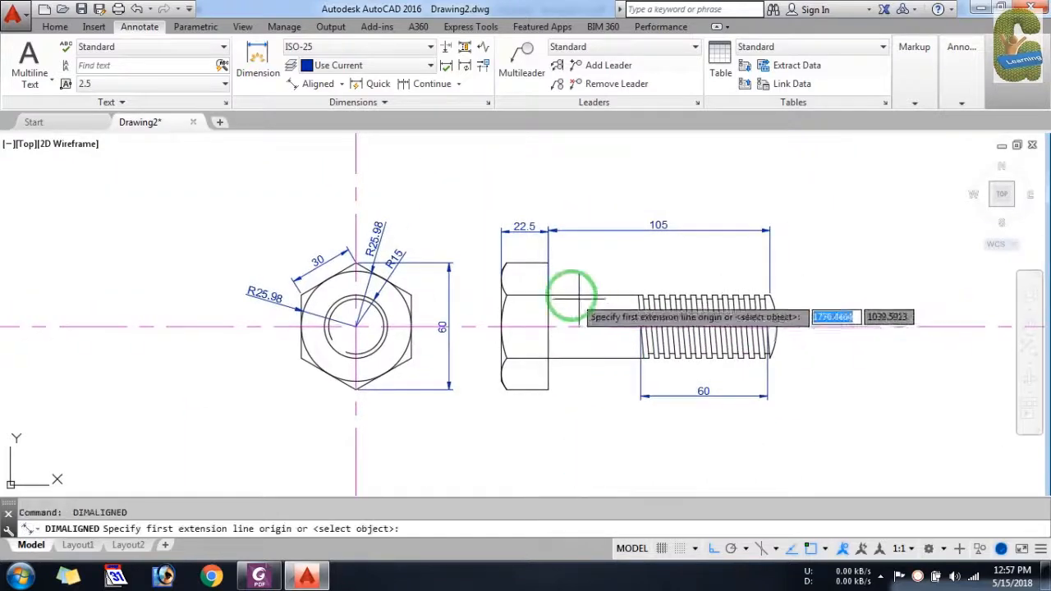
left_click(548, 294)
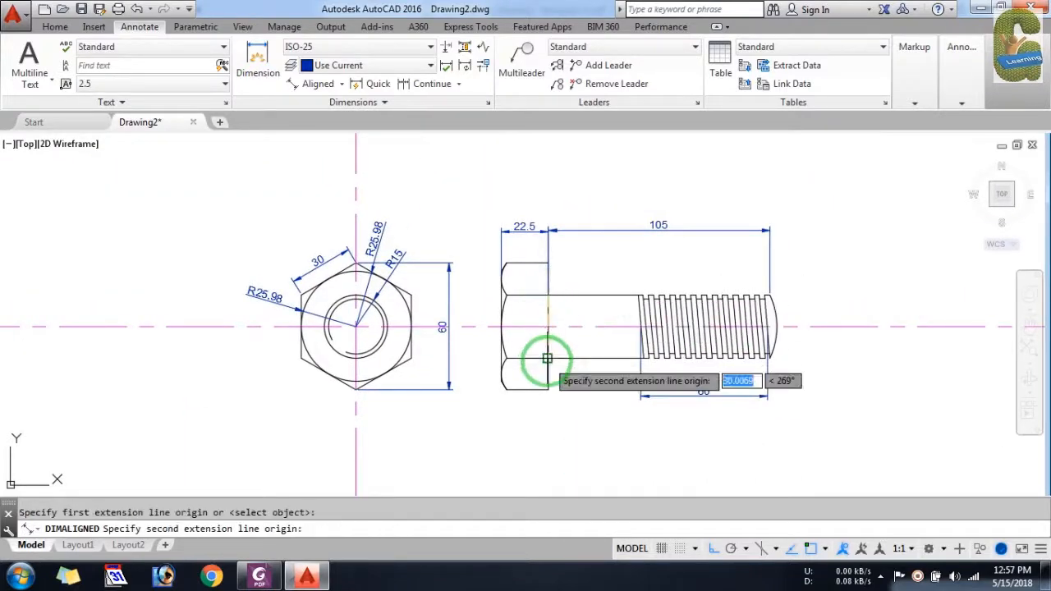
left_click(547, 359)
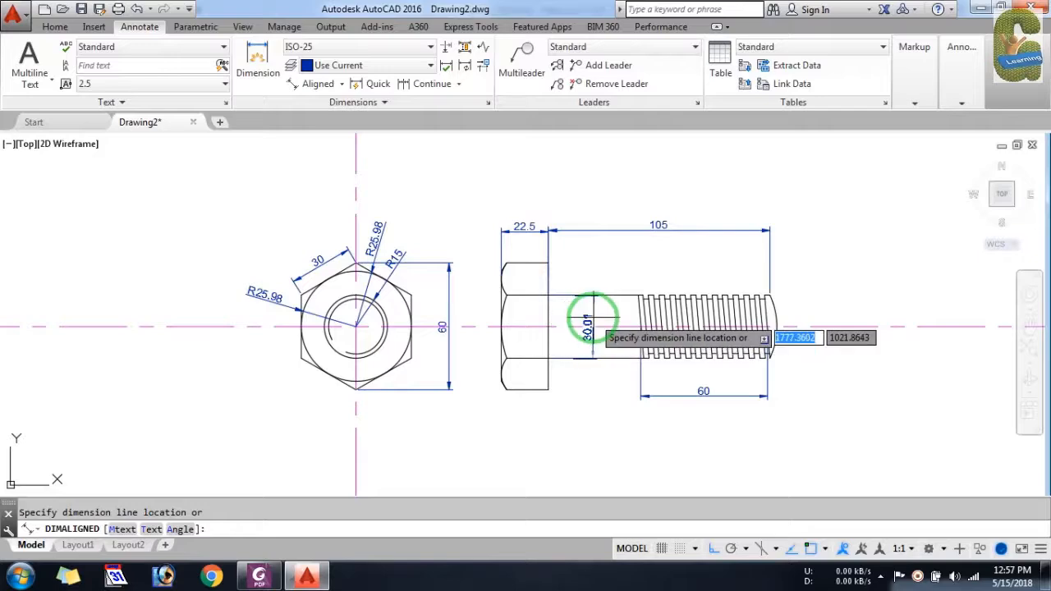
scroll(587, 308, "up", 2)
key("Escape")
Add an aligned dimension for the shank diameter between the upper and lower shank edges at the head face, placed inside the shank
key("Return")
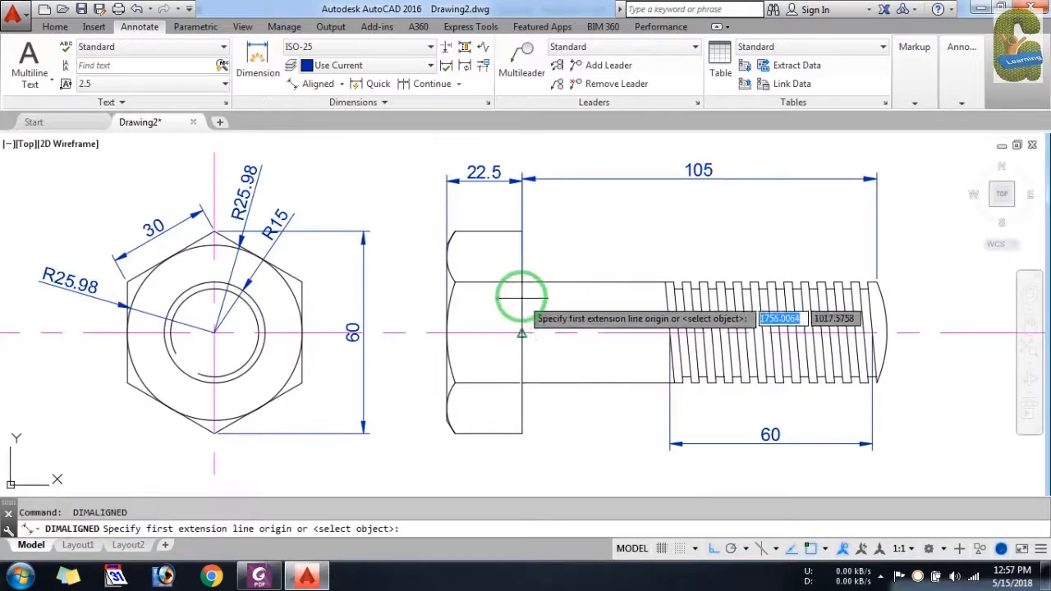
left_click(521, 282)
scroll(532, 361, "up", 5)
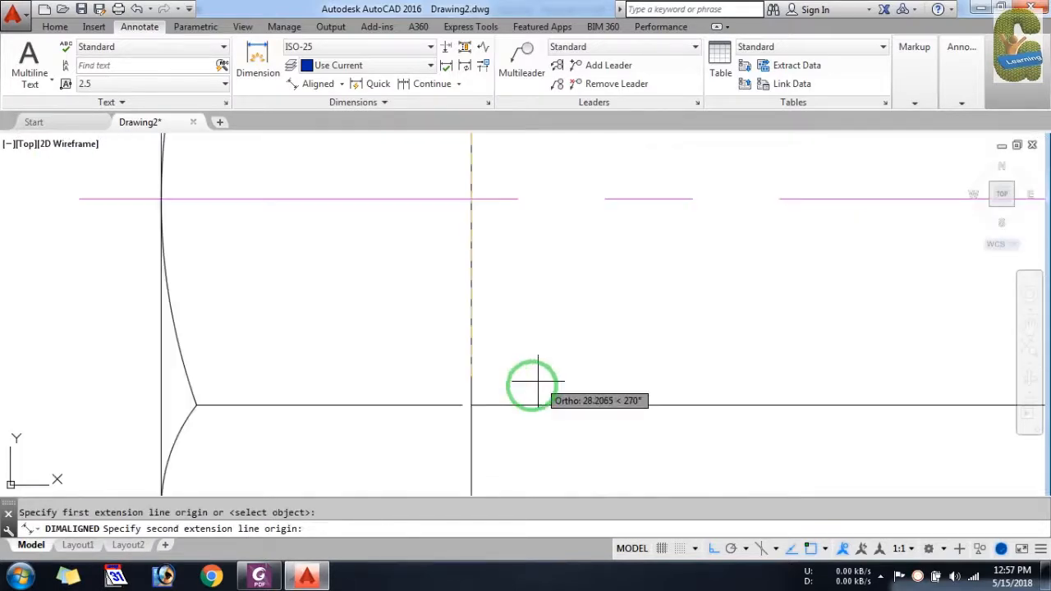
left_click(471, 405)
left_click(704, 368)
key("Escape")
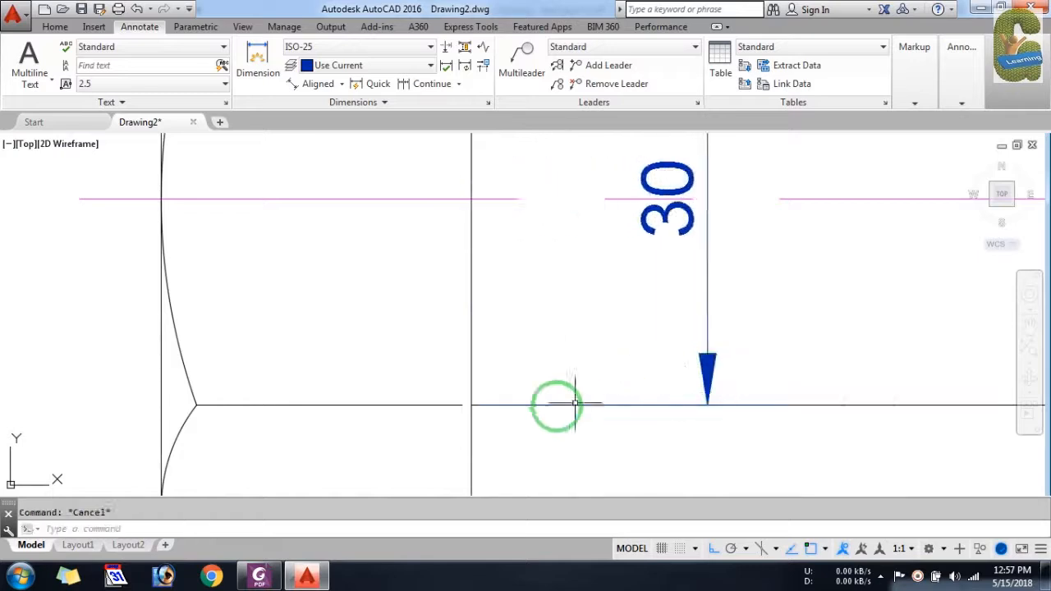
Stretch the end of the bolt head's lower inner edge in the side view to meet the vertical head face line
left_click(459, 405)
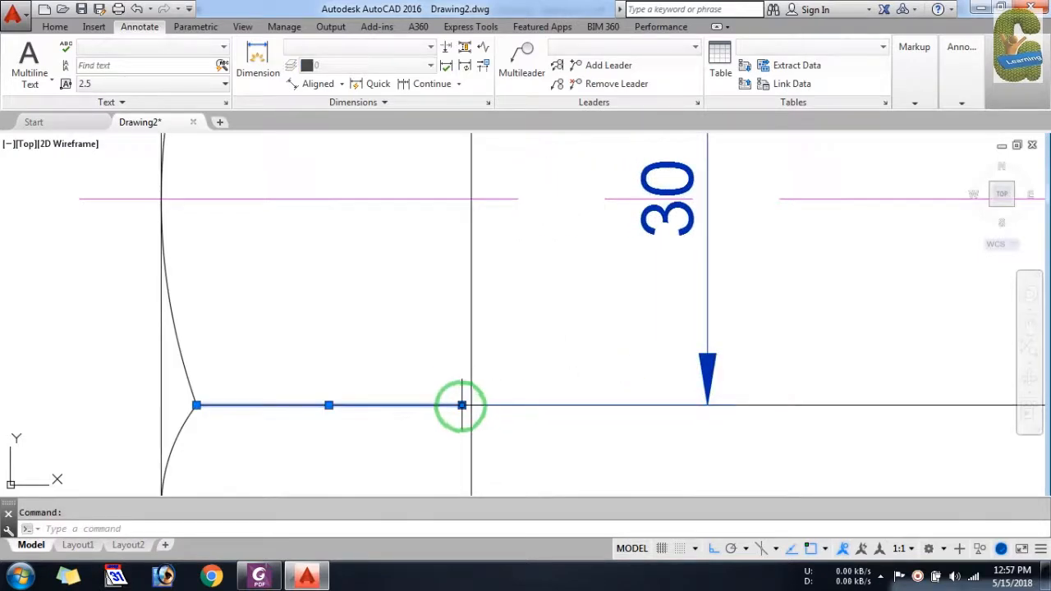
left_click(461, 404)
key("Escape")
scroll(517, 402, "down", 5)
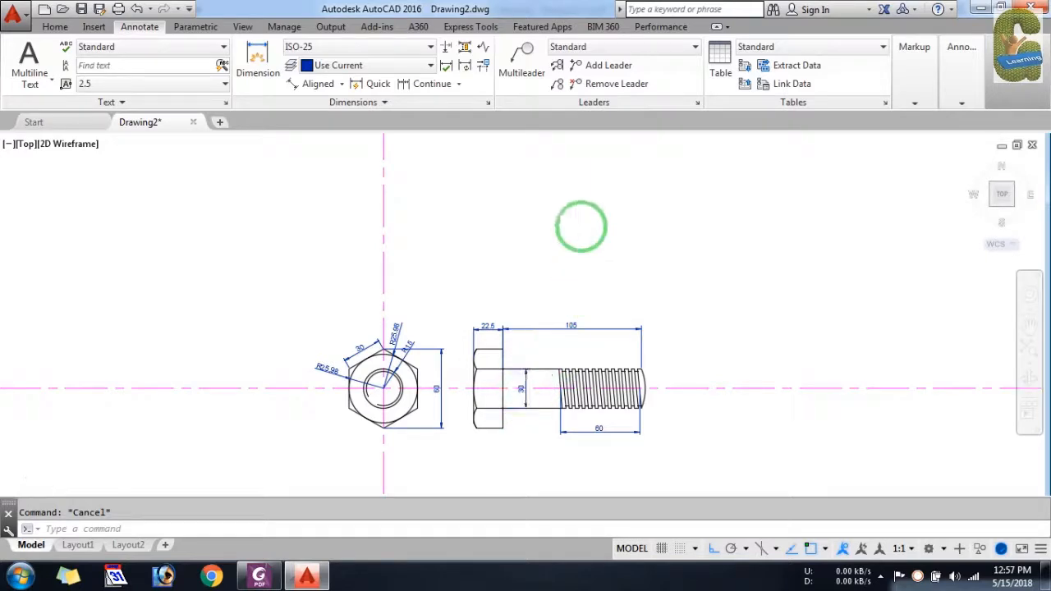
Review both dimensioned views of the bolt and check the placement of the dimensions
scroll(580, 225, "down", 2)
scroll(586, 329, "up", 2)
scroll(615, 436, "down", 2)
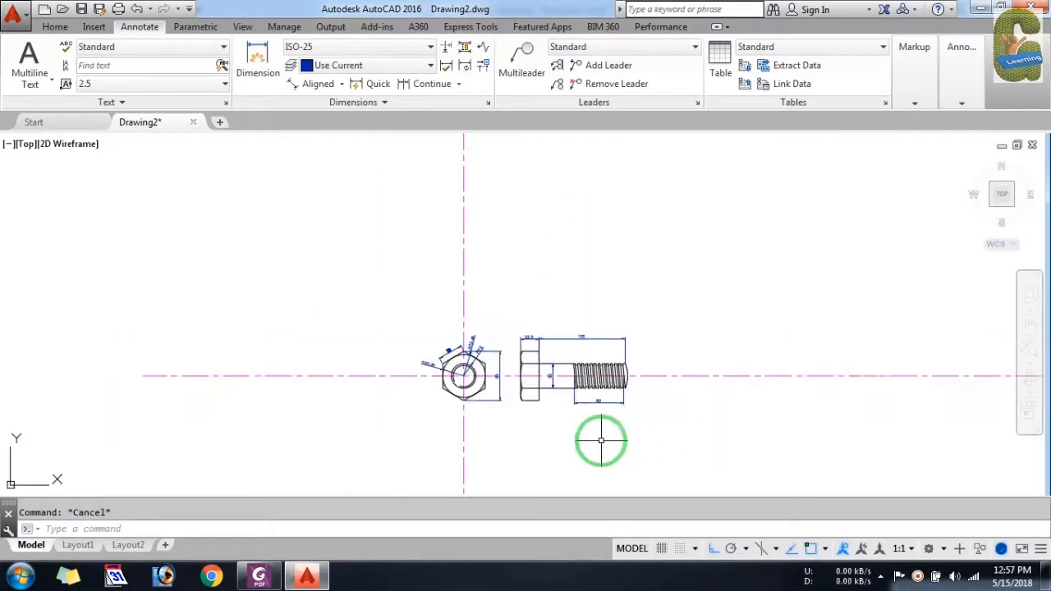
scroll(599, 417, "up", 2)
scroll(604, 397, "up", 2)
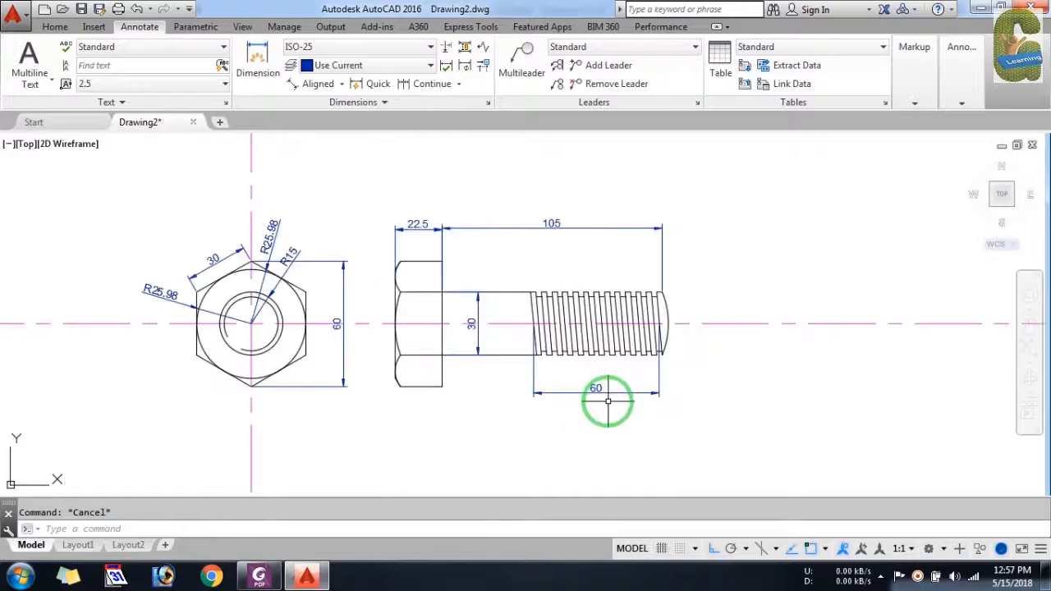
middle_click_drag(565, 423, 628, 437)
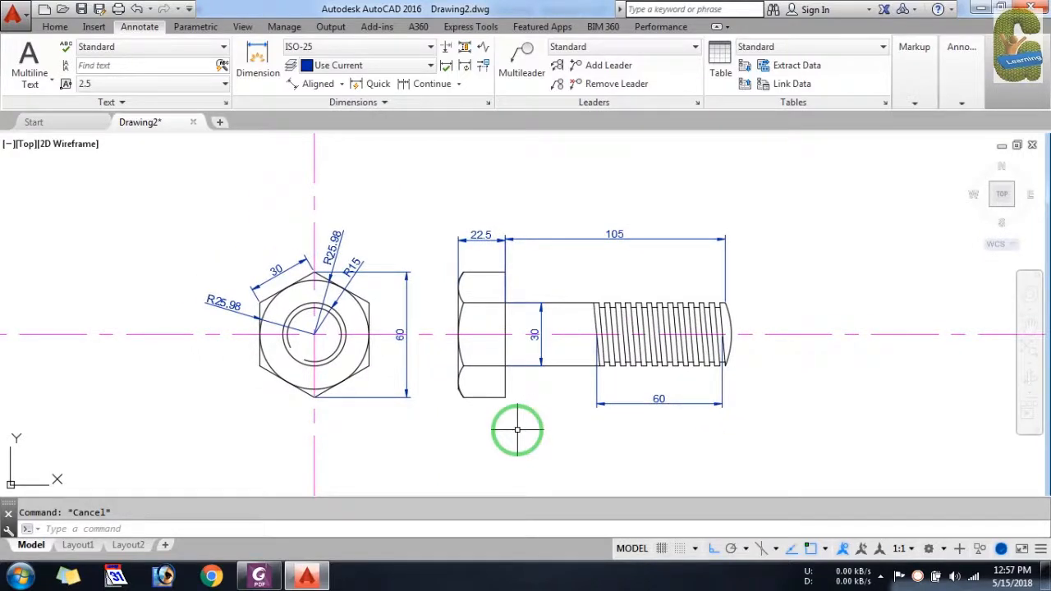
scroll(517, 428, "down", 2)
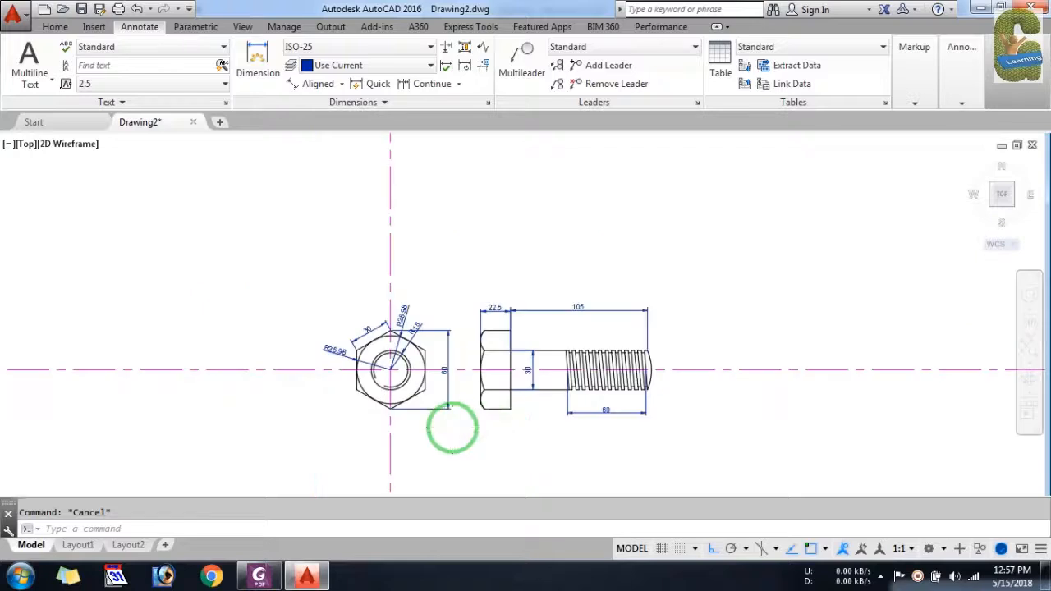
scroll(453, 427, "up", 2)
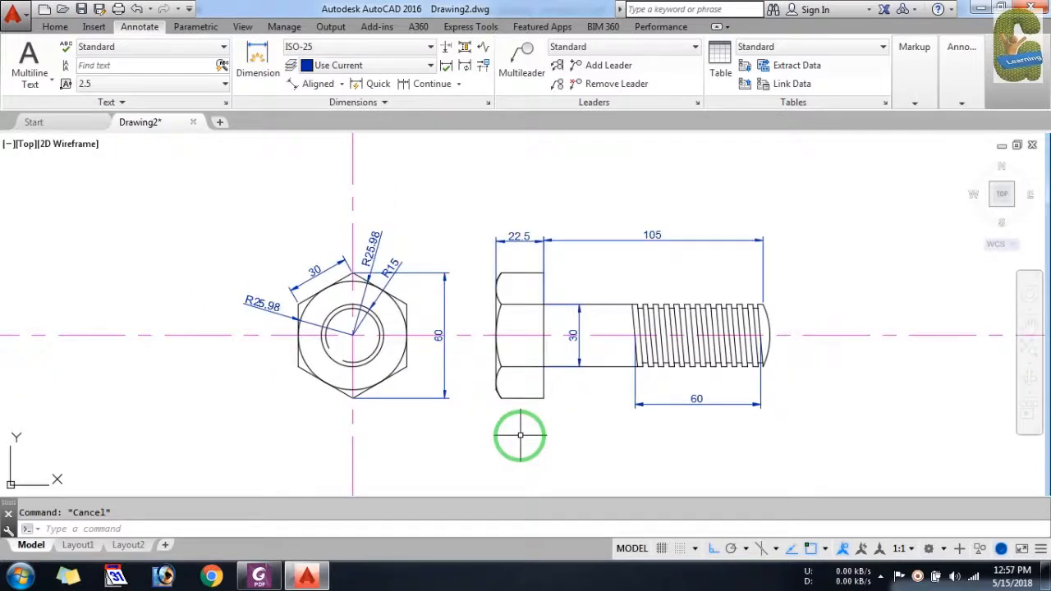